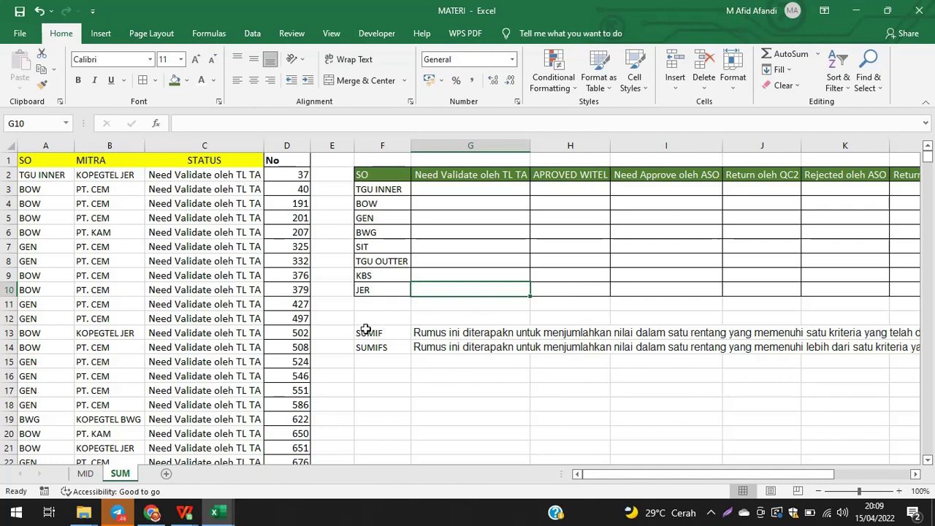
# Enter the label "sum" in cell F12, directly above the SUMIF entry
pyautogui.click(388, 323)
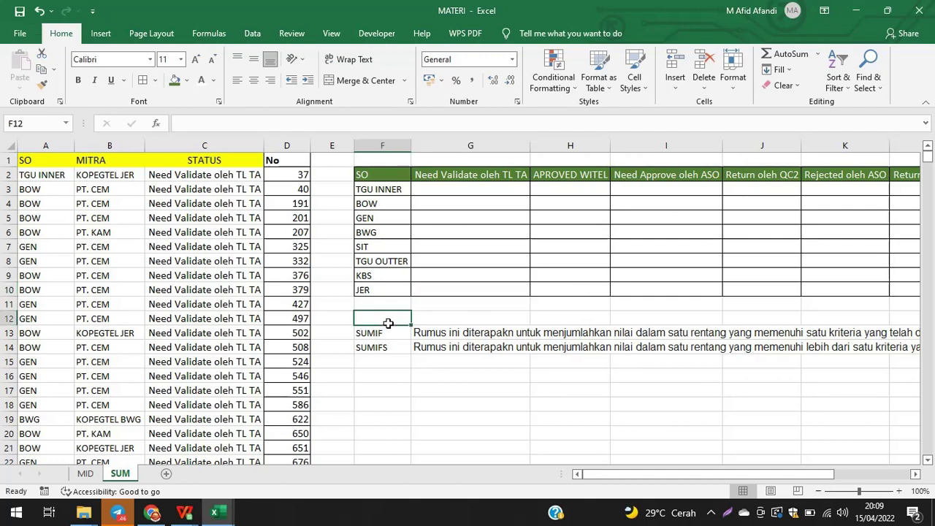
pyautogui.write('sum')
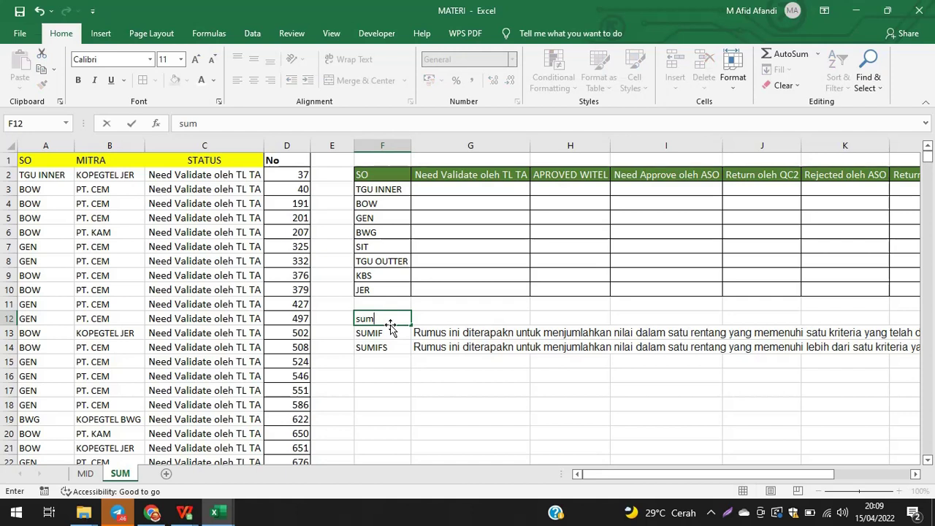
pyautogui.click(417, 394)
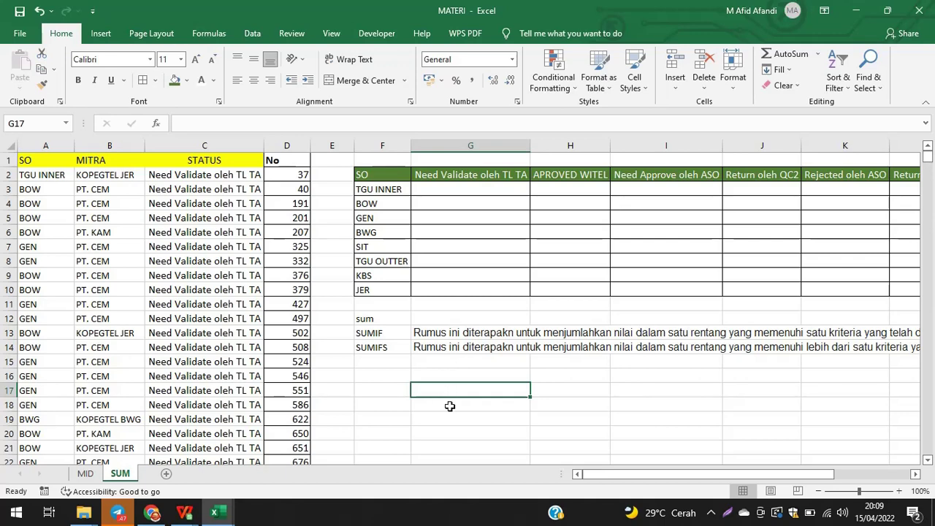
# Enter the sample numbers 3, 4 and 5 in cells G17 to G19
pyautogui.write('3')
pyautogui.press('Return')
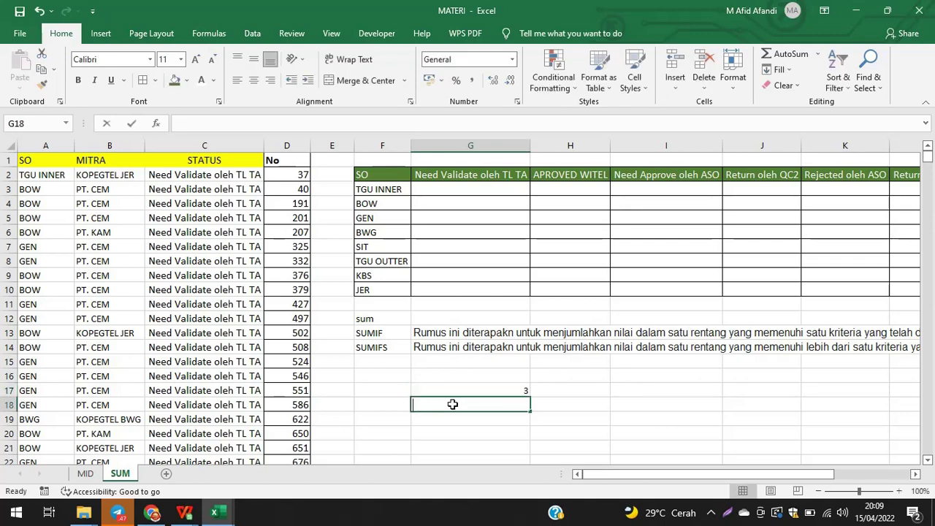
pyautogui.write('4')
pyautogui.press('Return')
pyautogui.write('5')
pyautogui.press('Return')
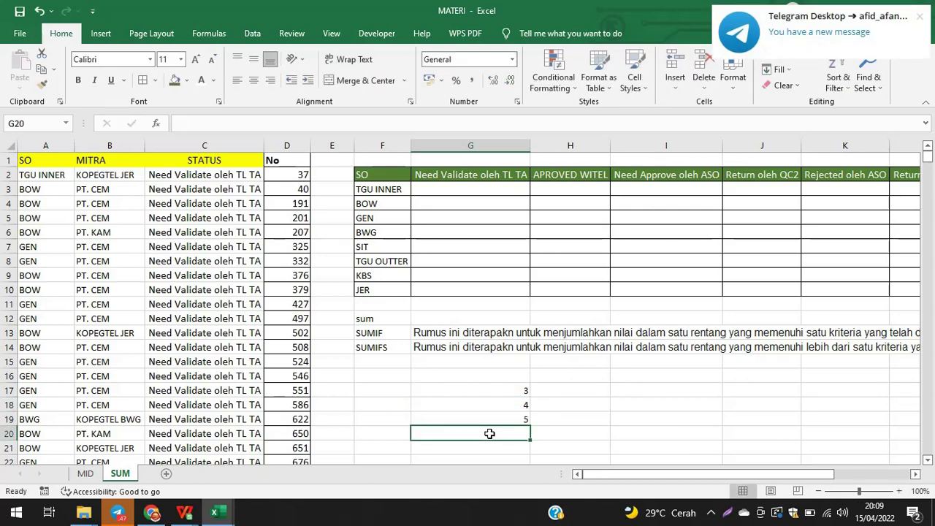
# Add the three sample numbers in G20 with the formula =G17+G18+G19
pyautogui.write('=')
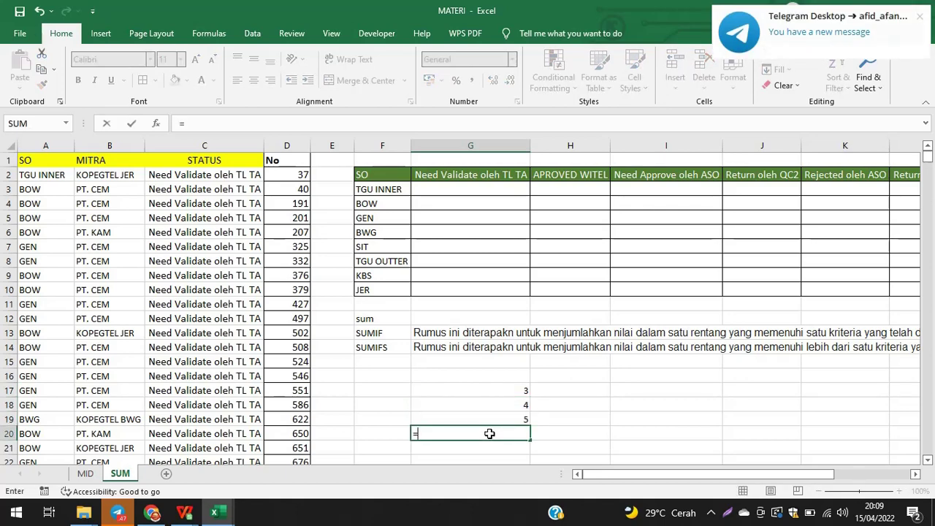
pyautogui.click(497, 387)
pyautogui.write('+')
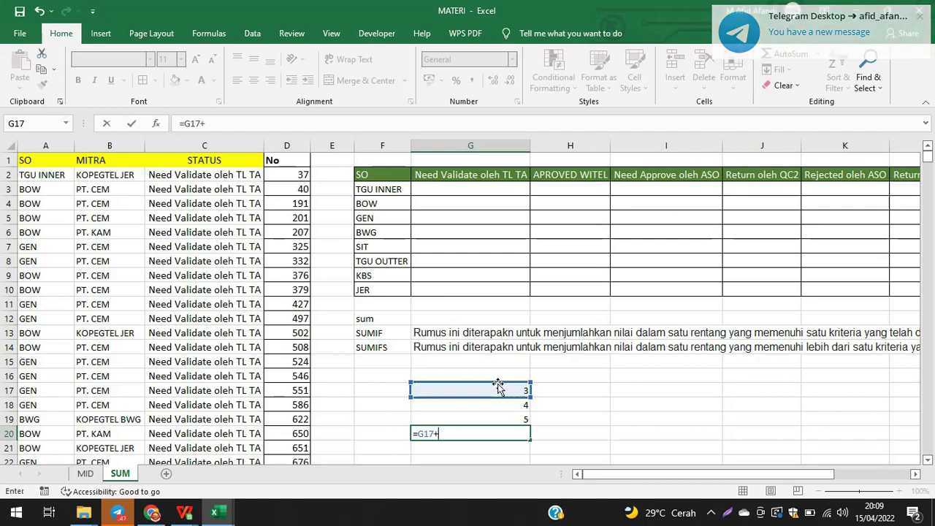
pyautogui.click(502, 406)
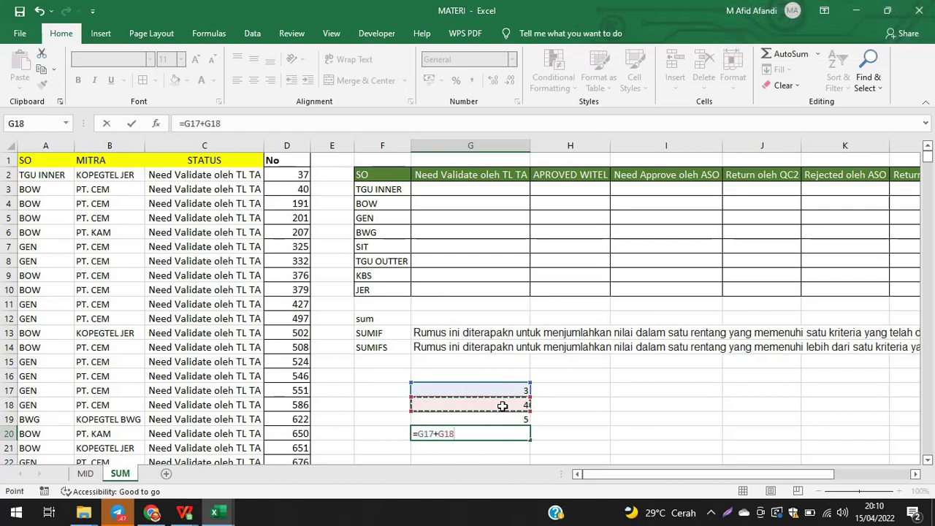
pyautogui.write('+')
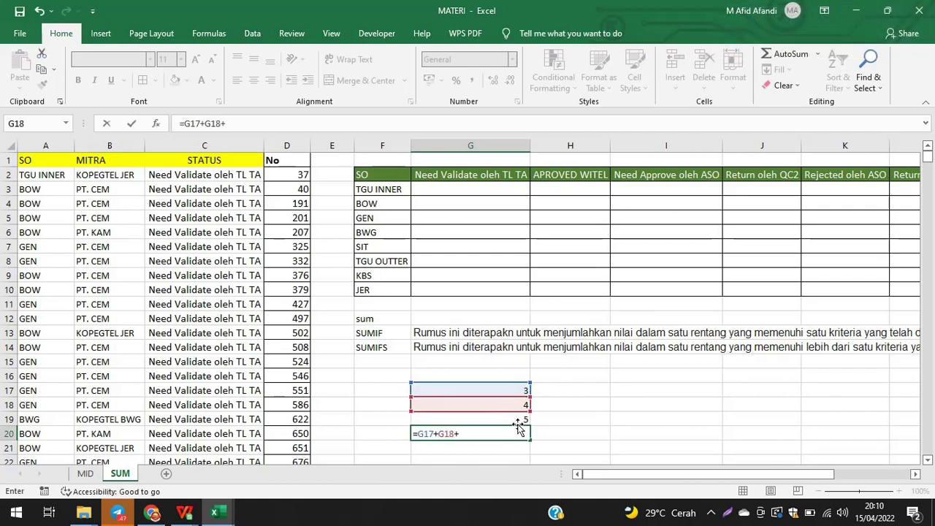
pyautogui.click(513, 420)
pyautogui.press('Return')
# Total the same sample numbers in H20 with the SUM function over G17:G19
pyautogui.press('Up')
pyautogui.press('Right')
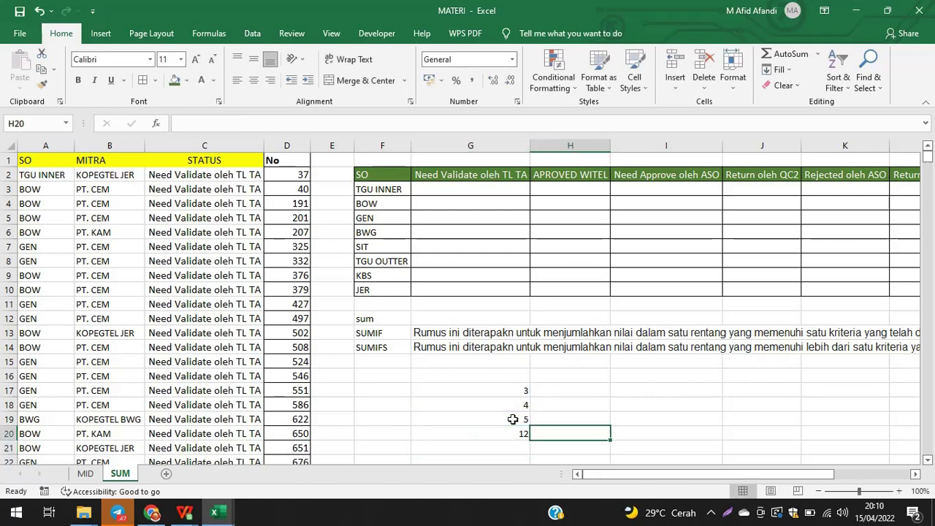
pyautogui.write('=sum(')
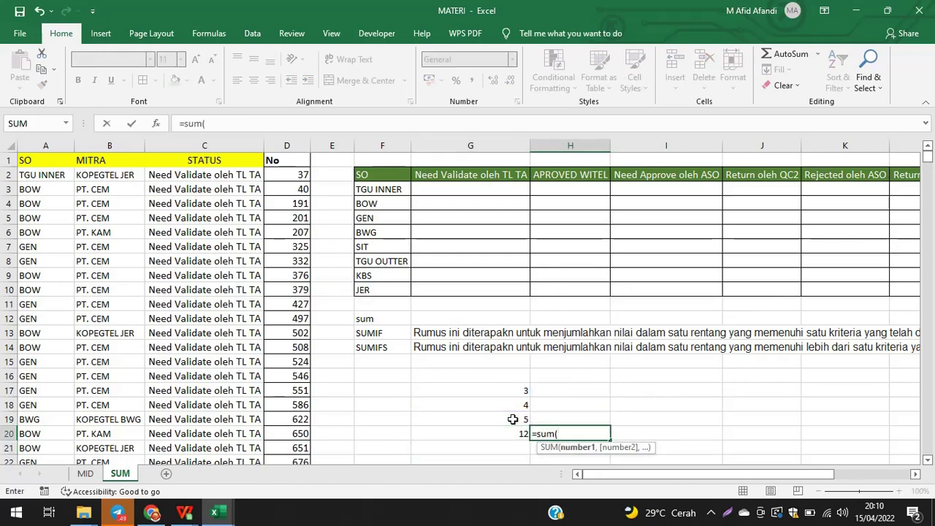
pyautogui.moveTo(514, 420); pyautogui.dragTo(513, 391)
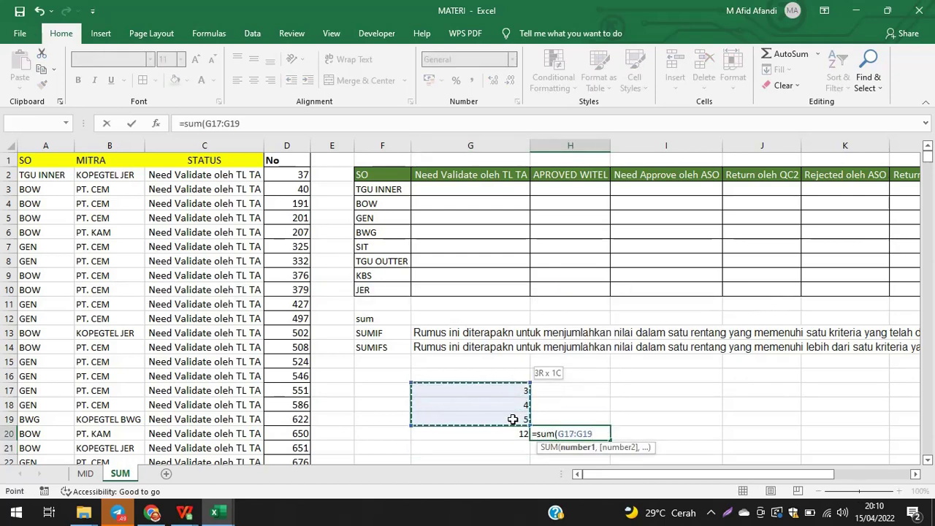
pyautogui.press('Return')
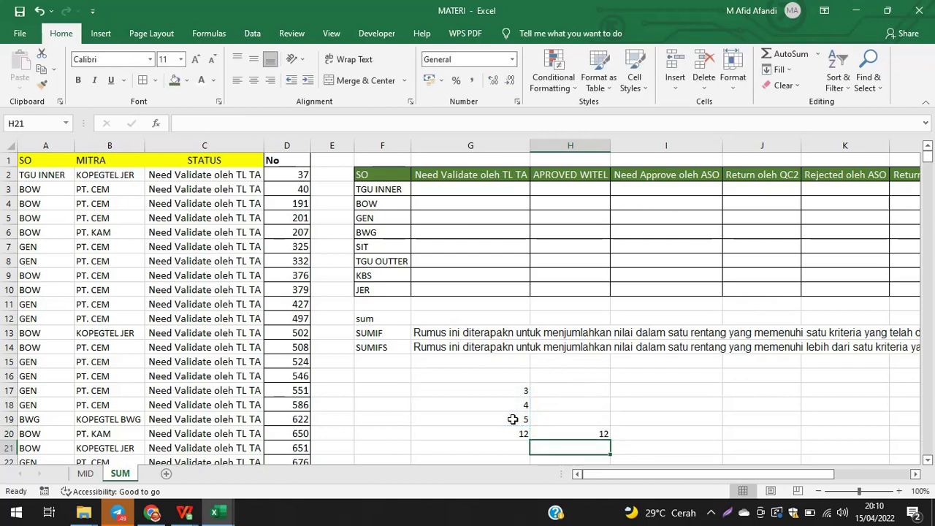
# Clear the sample numbers and both example formulas from the range G17:H20
pyautogui.press('Up')
pyautogui.press('Left')
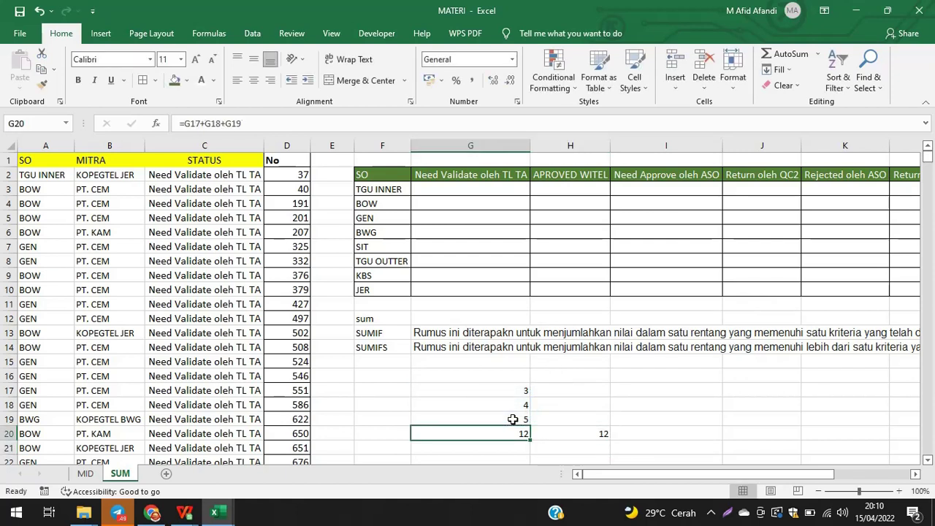
pyautogui.press('Up')
pyautogui.press('Up')
pyautogui.press('Up')
pyautogui.hotkey('shift', 'Right')
pyautogui.hotkey('shift', 'Right')
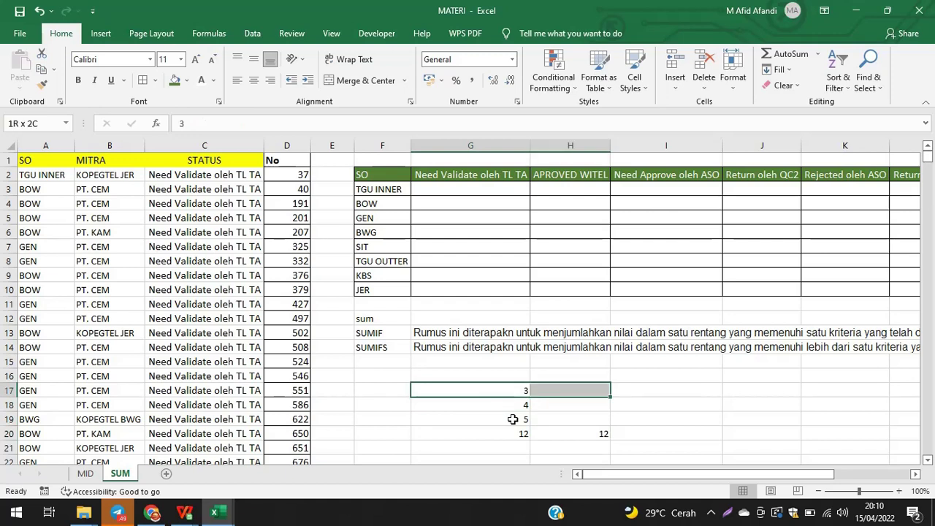
pyautogui.hotkey('shift', 'Left')
pyautogui.hotkey('shift', 'Down')
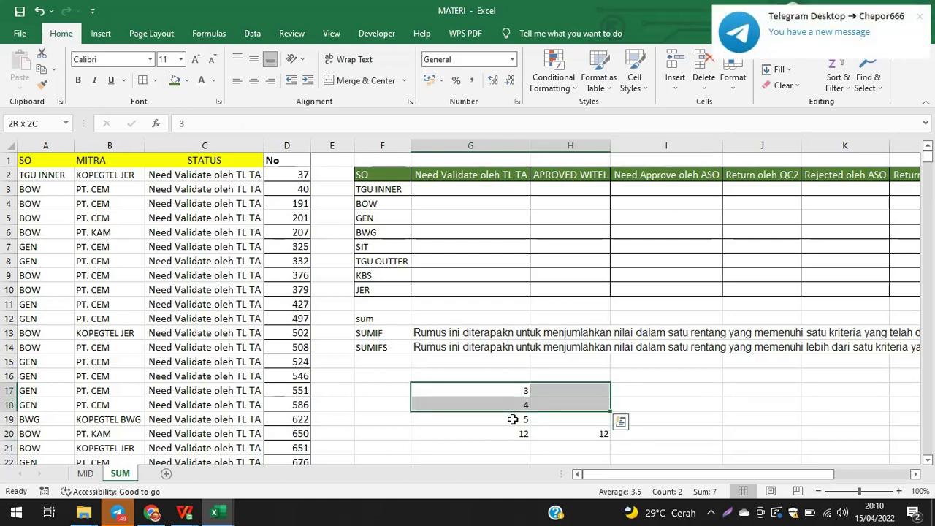
pyautogui.hotkey('shift', 'Down')
pyautogui.hotkey('shift', 'Down')
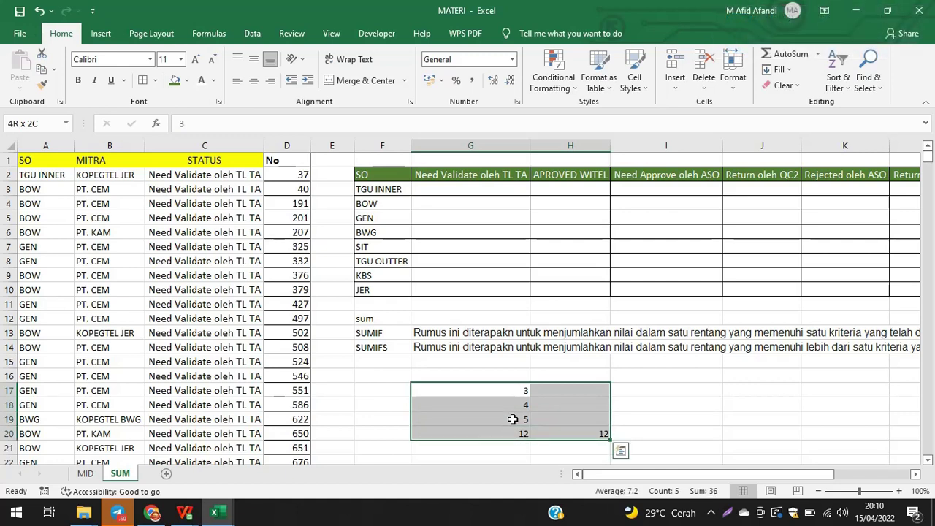
pyautogui.press('Up')
pyautogui.press('Down')
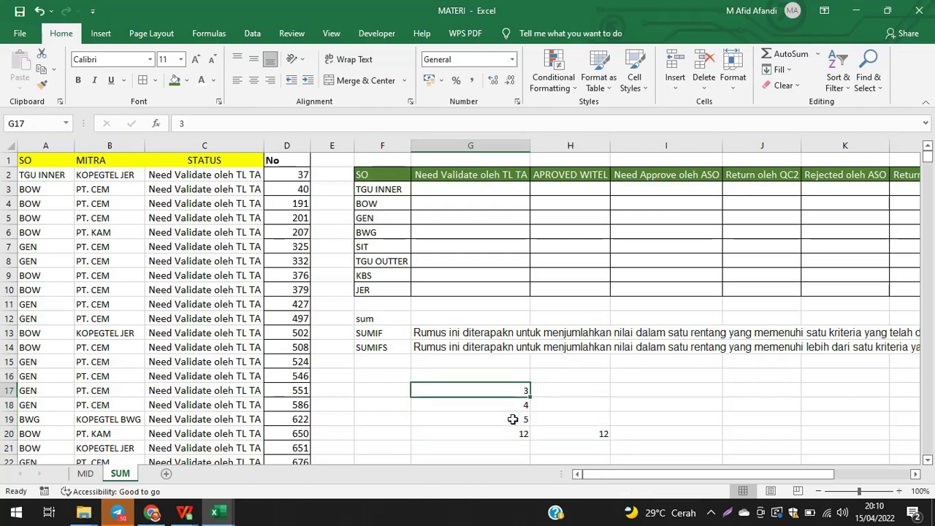
pyautogui.hotkey('shift', 'Right')
pyautogui.hotkey('shift', 'Down')
pyautogui.hotkey('shift', 'Down')
pyautogui.hotkey('shift', 'Down')
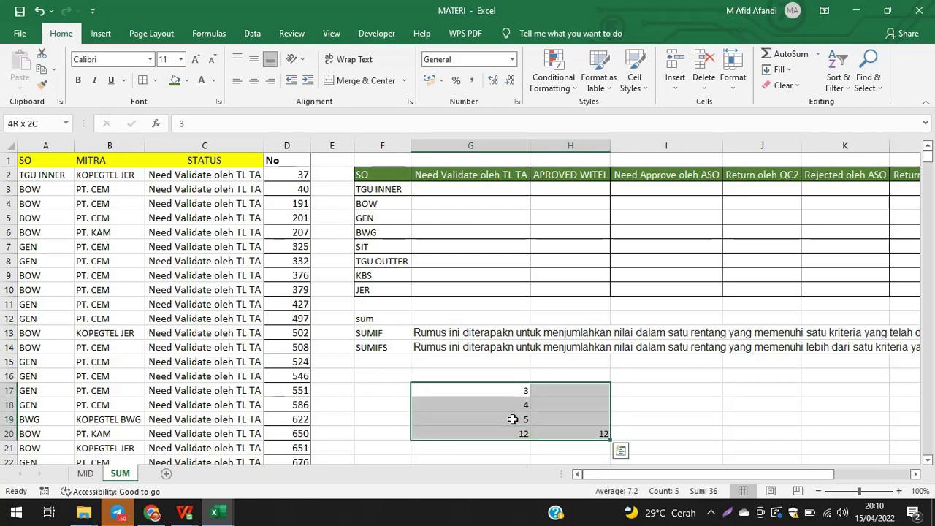
pyautogui.press('Delete')
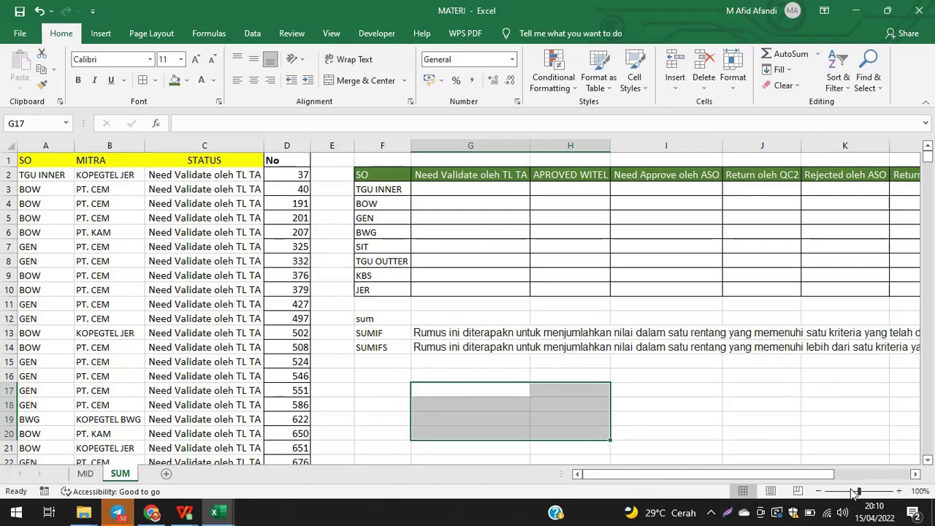
# Autofit the width of the STATUS column in the source data to its contents
pyautogui.moveTo(856, 493); pyautogui.dragTo(849, 492)
pyautogui.click(287, 289)
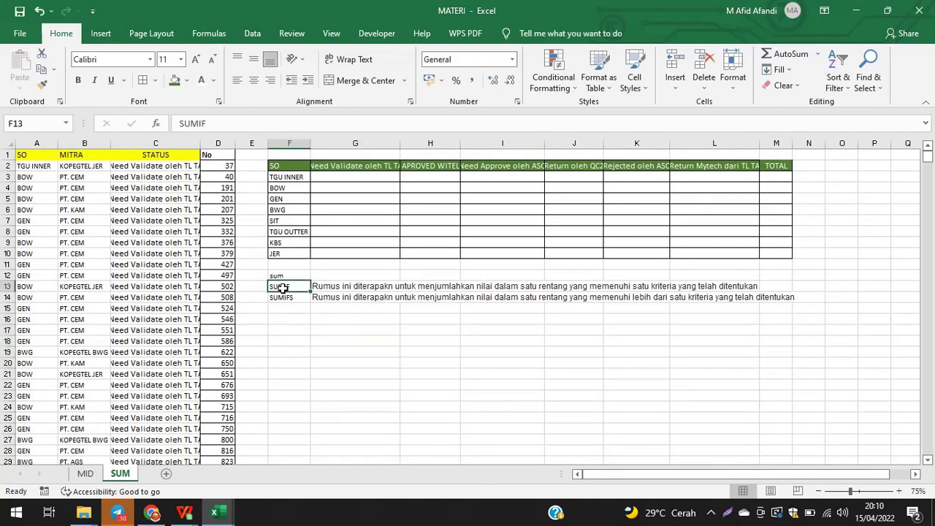
pyautogui.click(354, 286)
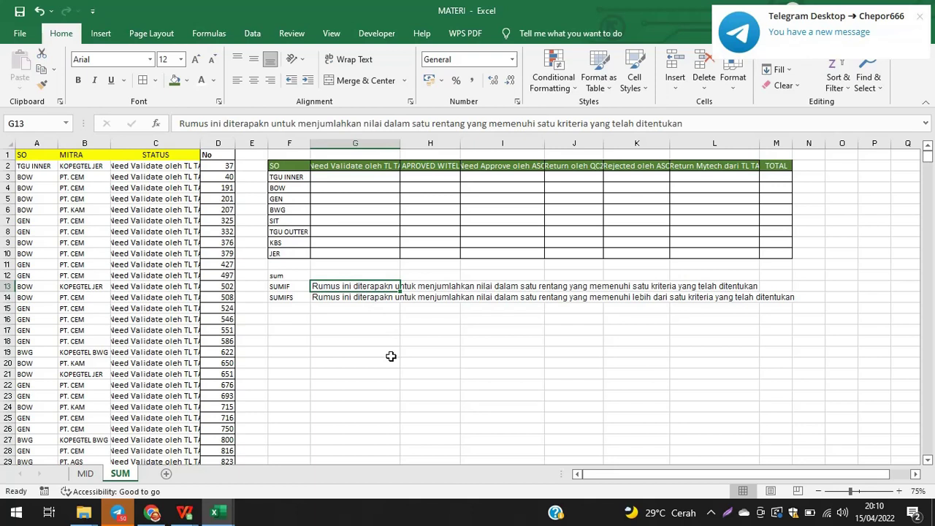
pyautogui.click(277, 298)
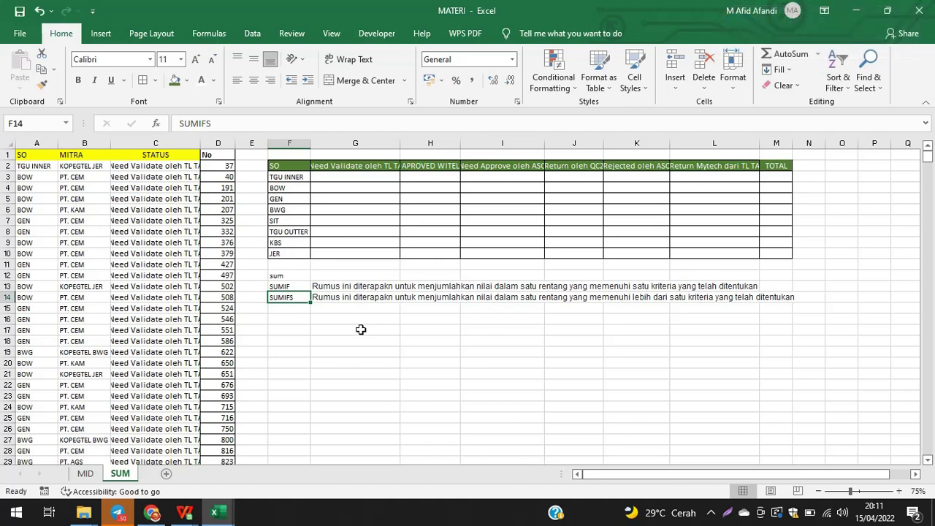
pyautogui.doubleClick(200, 143)
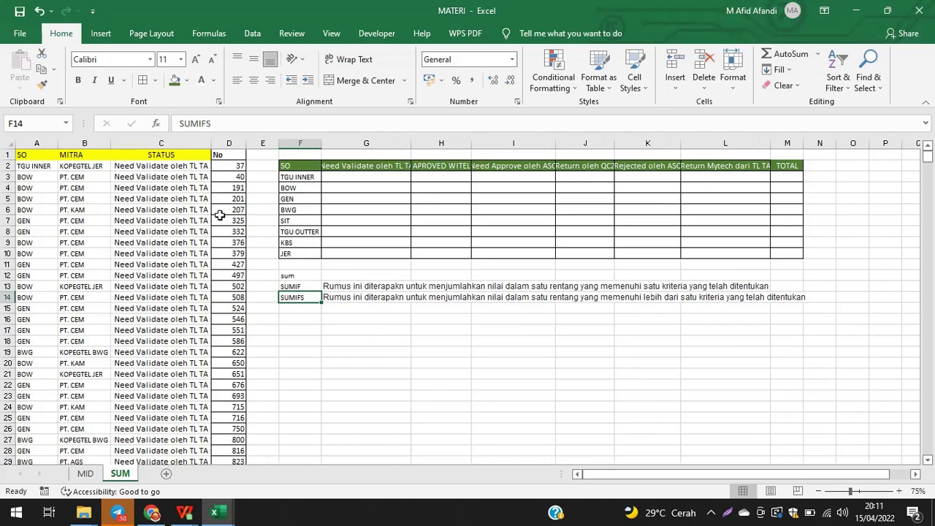
pyautogui.click(232, 277)
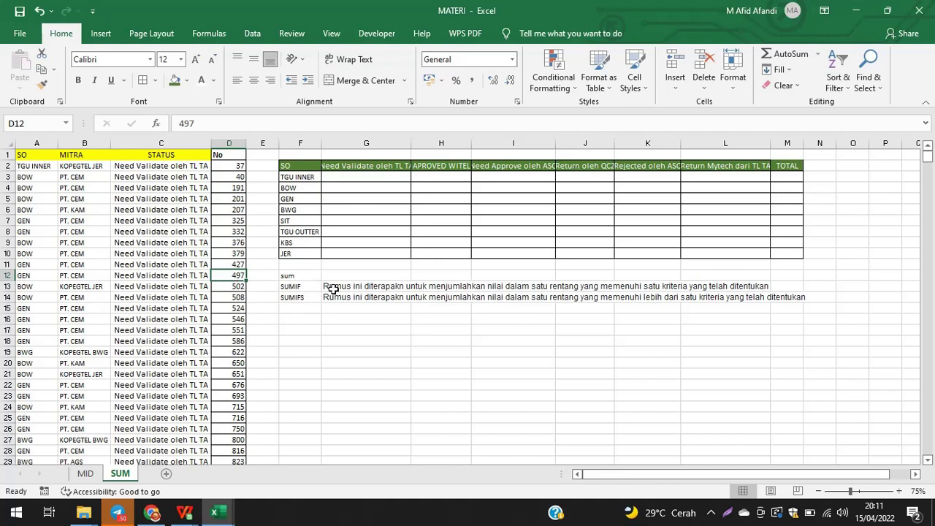
# Move the sum, SUMIF and SUMIFS notes from F12:M14 so that they start at cell F16
pyautogui.moveTo(291, 280); pyautogui.dragTo(792, 300)
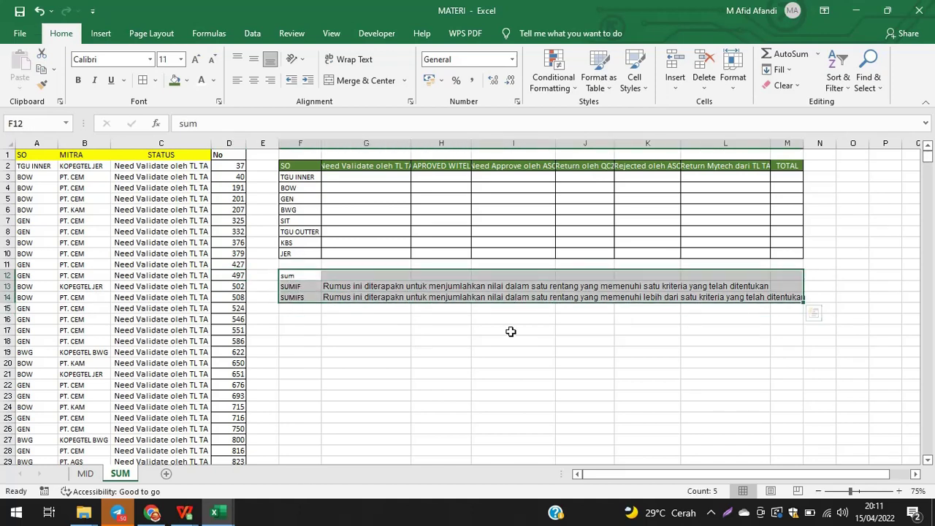
pyautogui.hotkey('ctrl', 'c')
pyautogui.press('Escape')
pyautogui.hotkey('ctrl', 'x')
pyautogui.click(309, 319)
pyautogui.hotkey('ctrl', 'v')
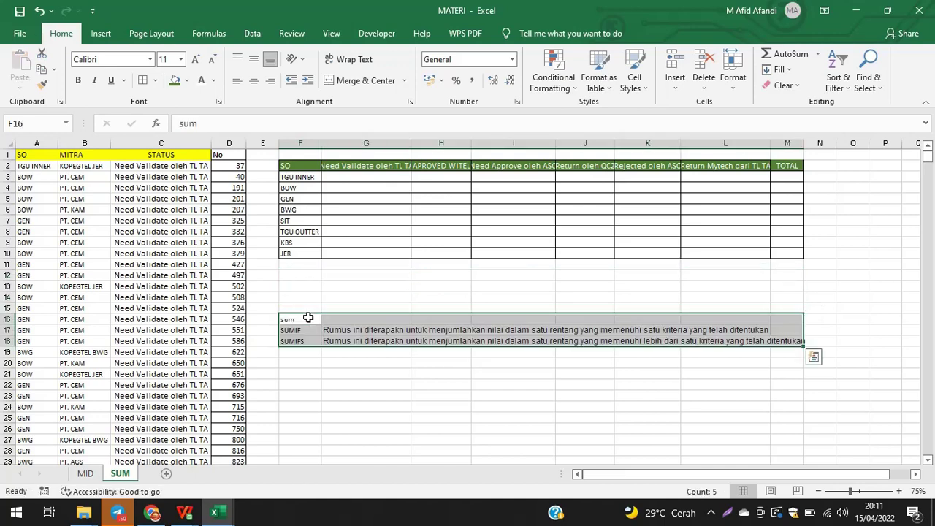
# Extend the summary table with a bordered empty row 11 below JER, spanning columns F to M
pyautogui.moveTo(300, 254); pyautogui.dragTo(796, 266)
pyautogui.click(143, 81)
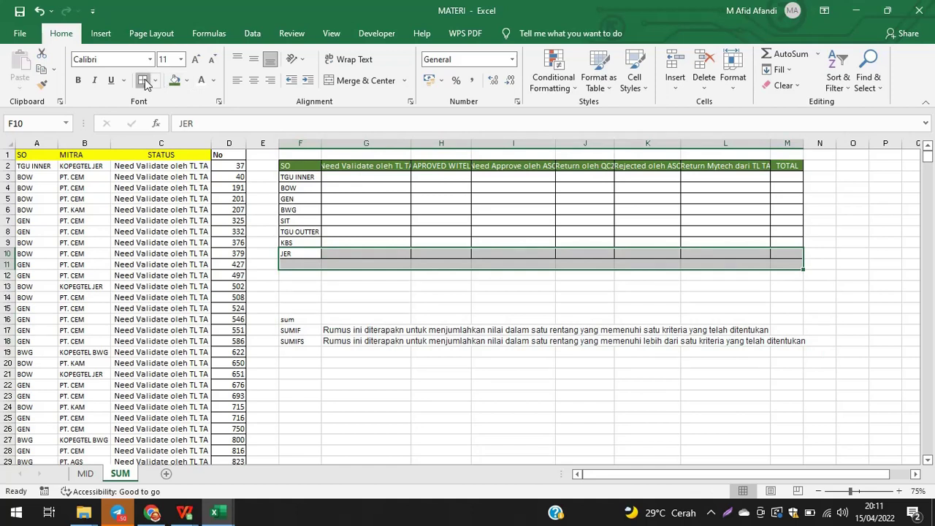
pyautogui.click(625, 319)
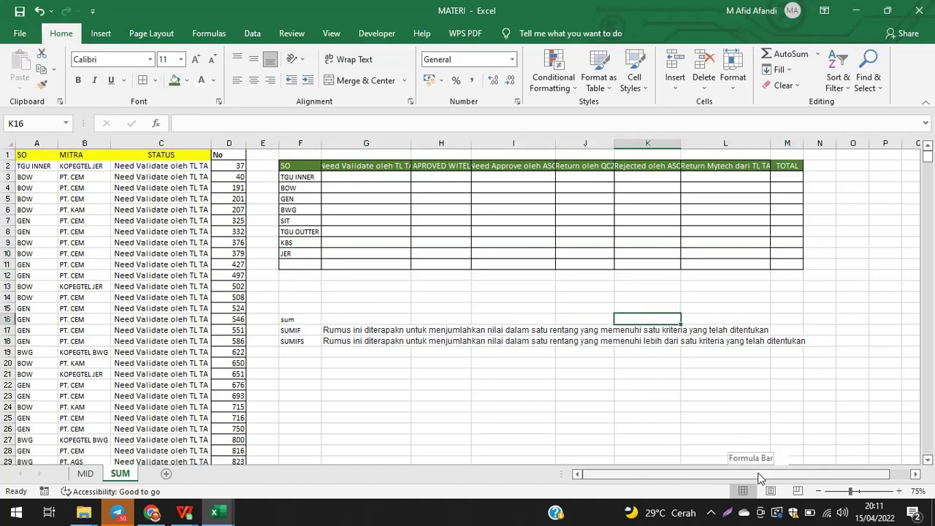
# Examine how the source data in columns A to D relates to the summary table's SO rows and TOTAL column
pyautogui.moveTo(289, 165); pyautogui.dragTo(778, 269)
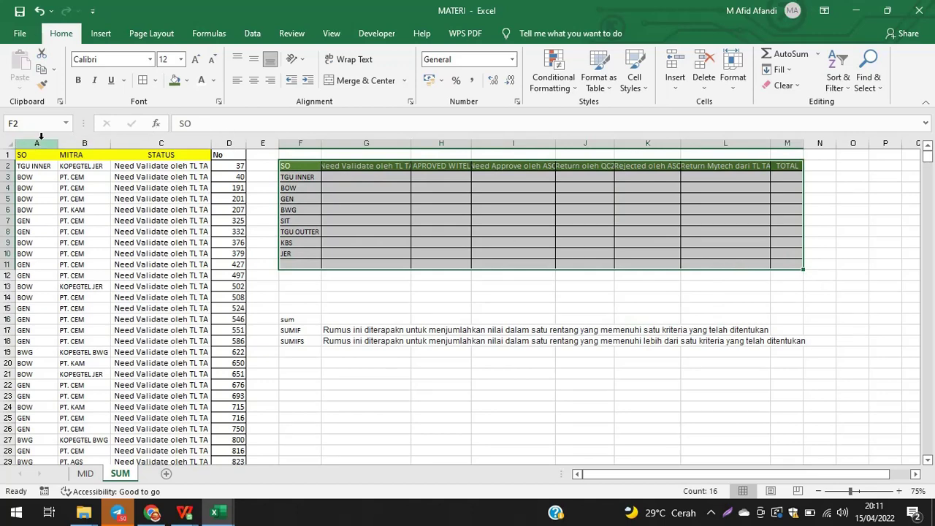
pyautogui.moveTo(37, 143); pyautogui.dragTo(246, 135)
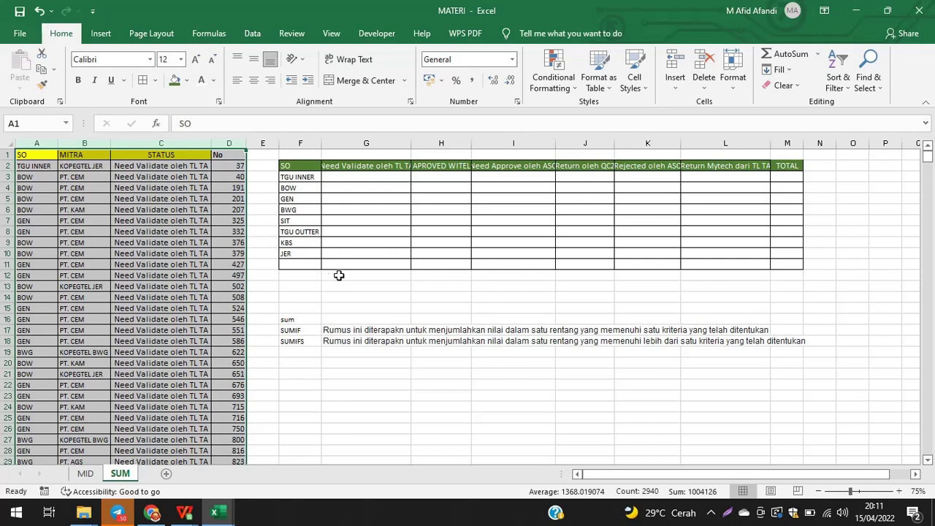
pyautogui.click(315, 332)
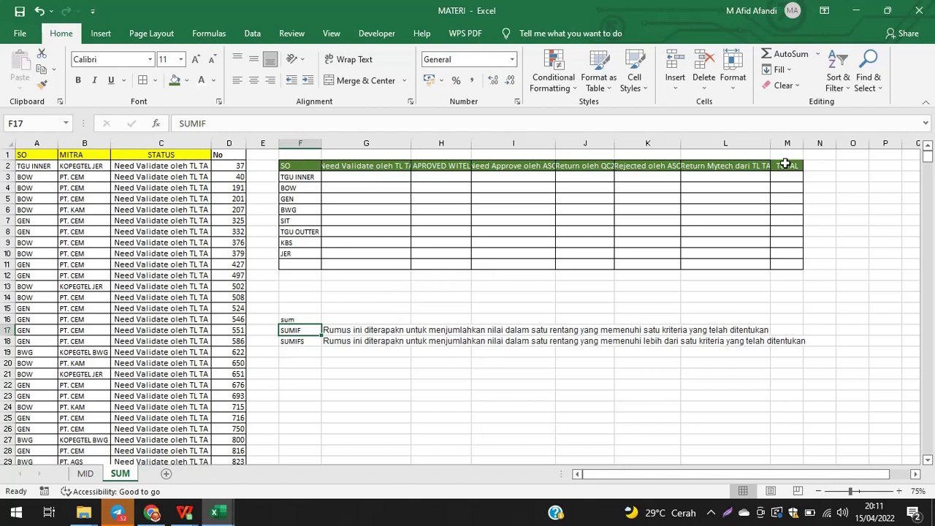
pyautogui.moveTo(786, 165); pyautogui.dragTo(778, 263)
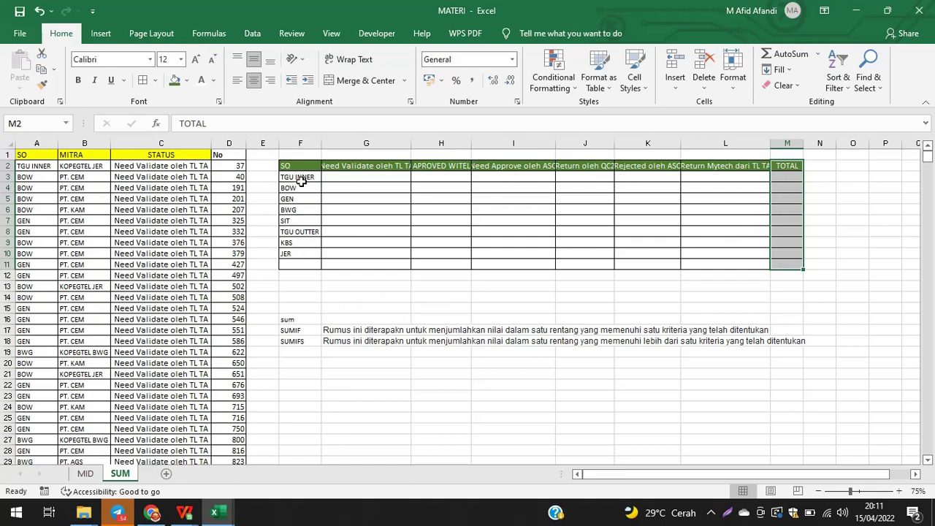
pyautogui.doubleClick(39, 154)
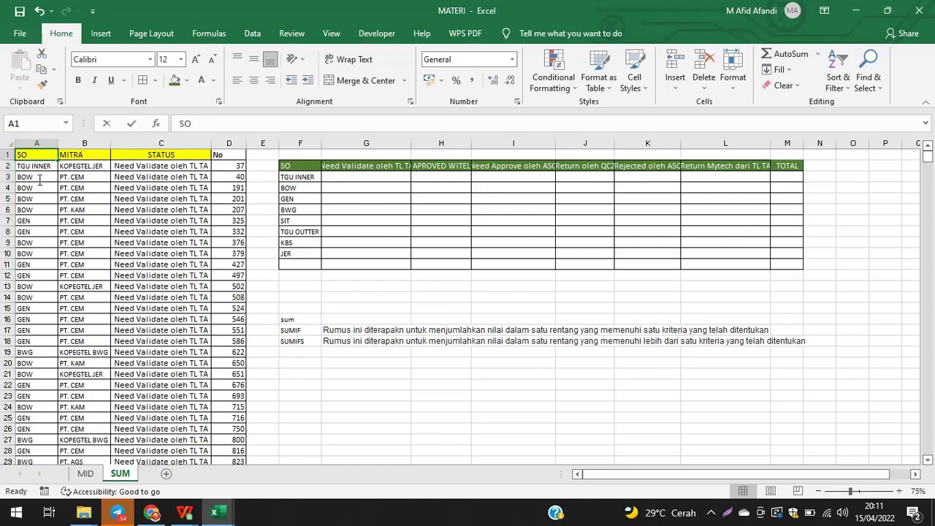
pyautogui.click(44, 187)
pyautogui.click(296, 176)
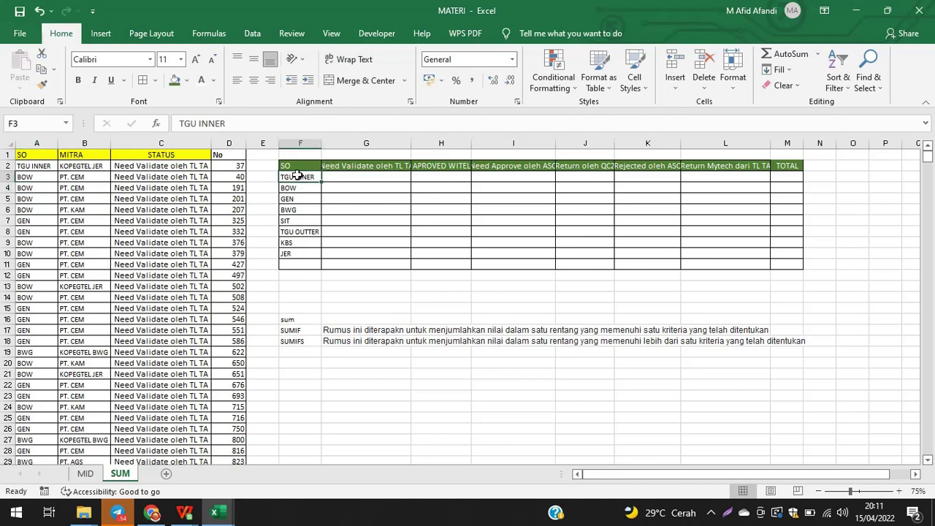
# Examine the SO names and No values in the source data from the first record down to the last row
pyautogui.click(46, 166)
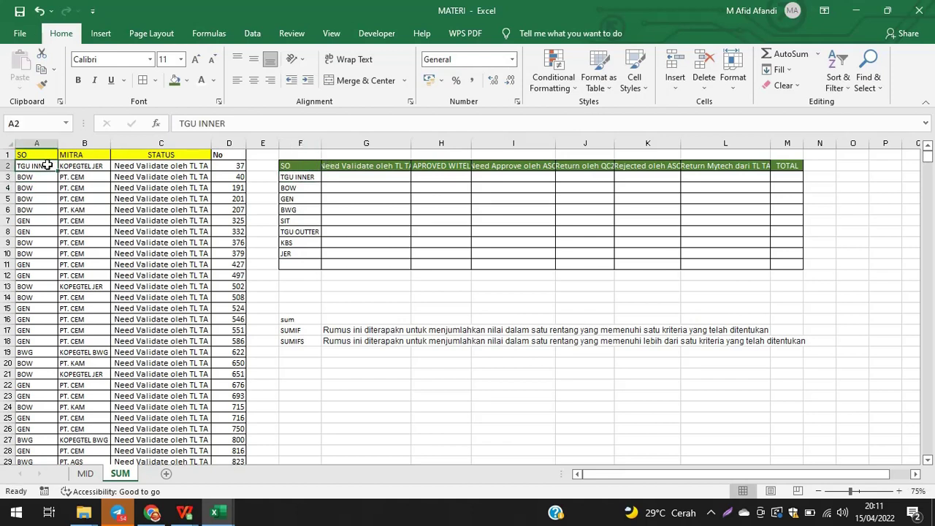
pyautogui.click(233, 166)
pyautogui.click(235, 209)
pyautogui.click(238, 298)
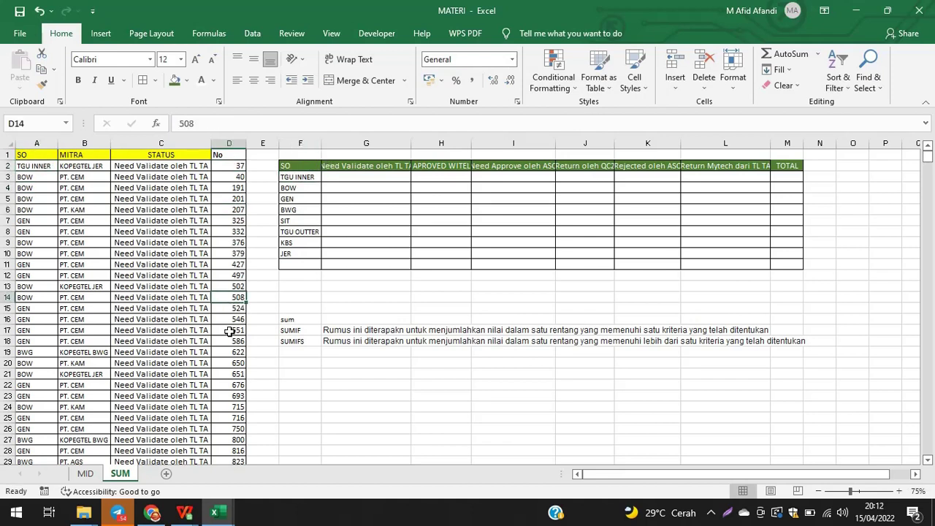
pyautogui.click(234, 341)
pyautogui.hotkey('ctrl', 'Down')
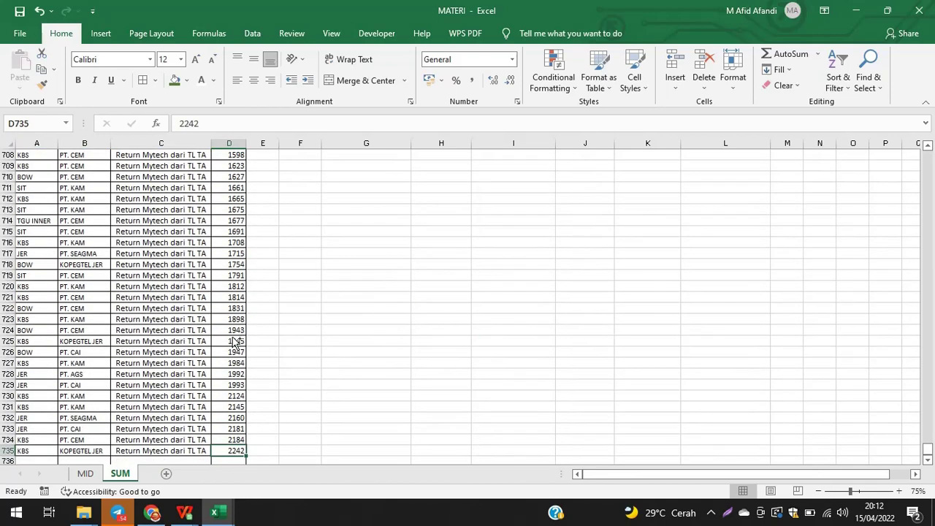
pyautogui.scroll(-1, 51, 428)
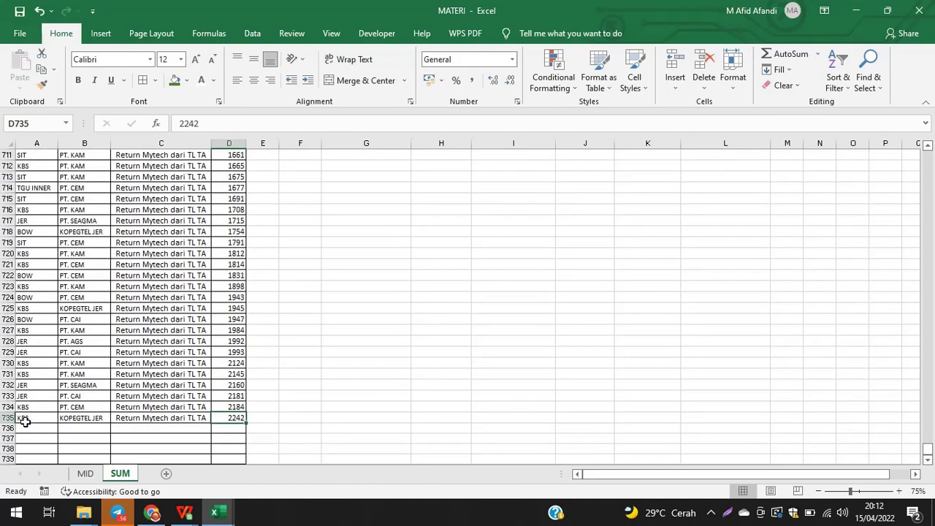
pyautogui.click(49, 392)
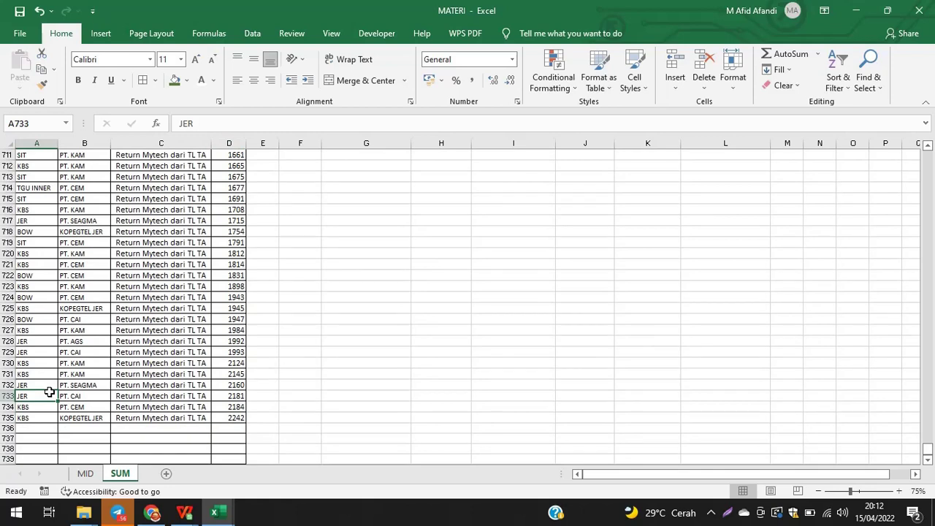
pyautogui.hotkey('ctrl', 'Up')
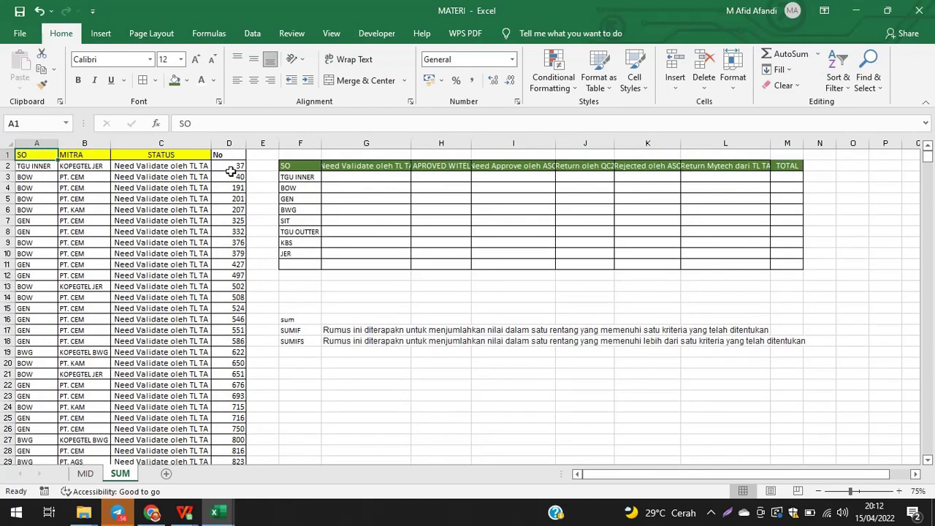
# Examine how the No values in column D and the SO names in column A relate to TGU INNER's TOTAL cell M3
pyautogui.moveTo(237, 162); pyautogui.dragTo(238, 275)
pyautogui.click(288, 330)
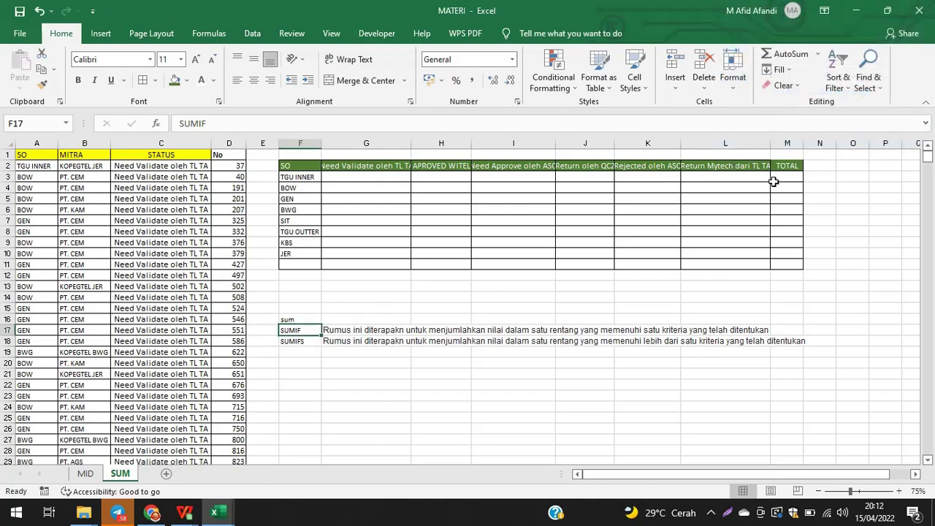
pyautogui.click(789, 175)
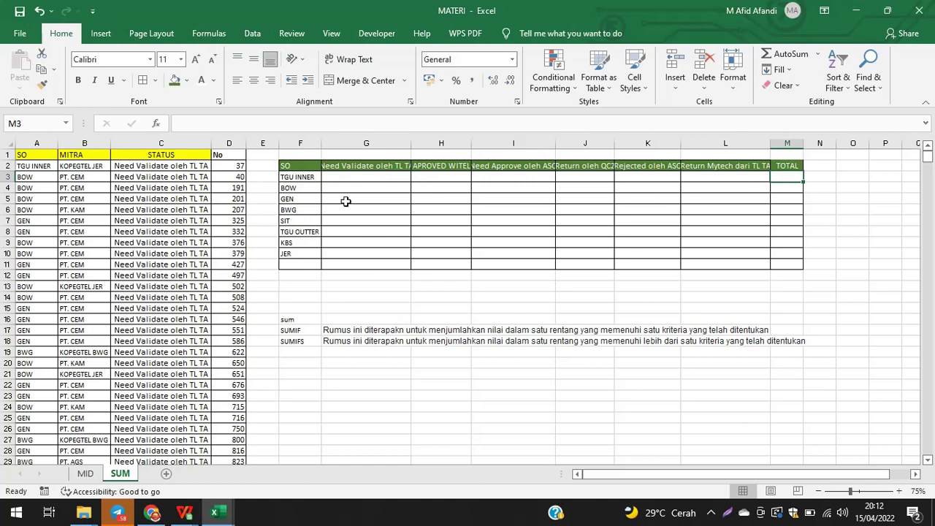
pyautogui.moveTo(228, 156); pyautogui.dragTo(236, 309)
pyautogui.click(293, 176)
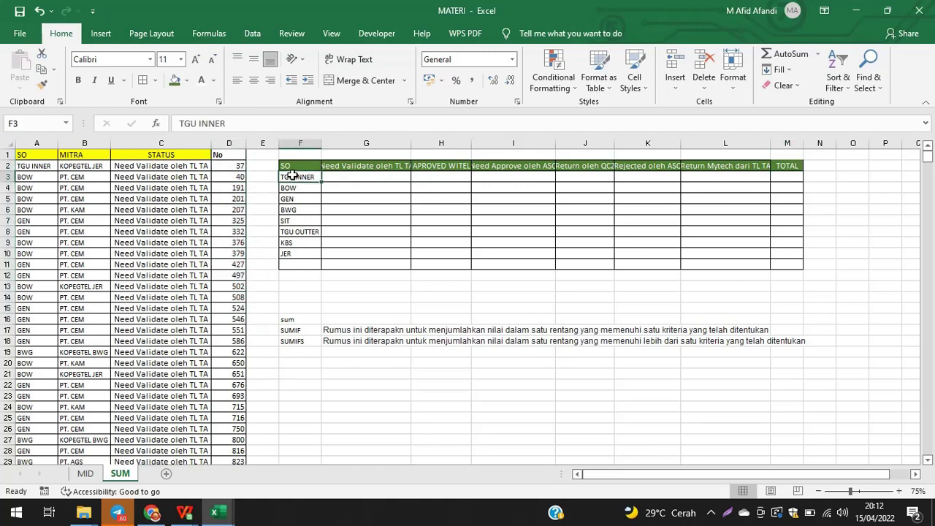
pyautogui.click(778, 175)
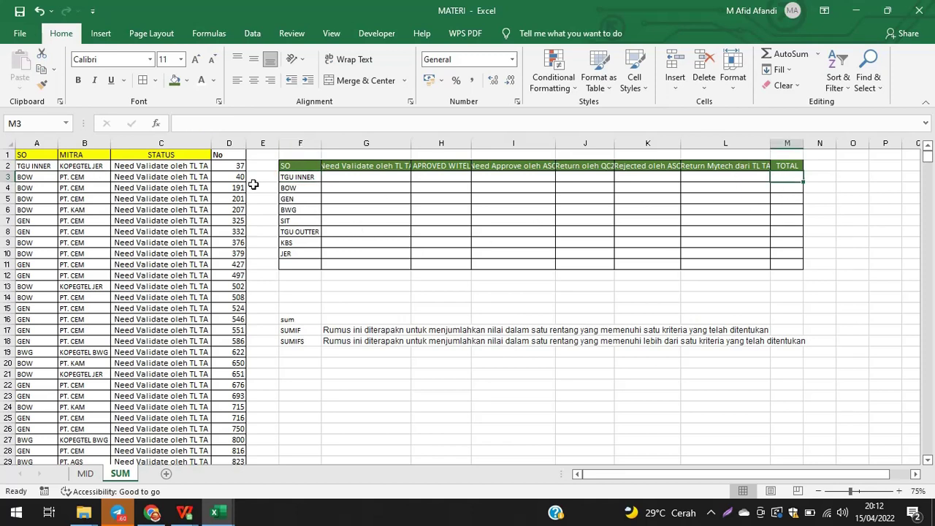
pyautogui.moveTo(219, 157); pyautogui.dragTo(216, 275)
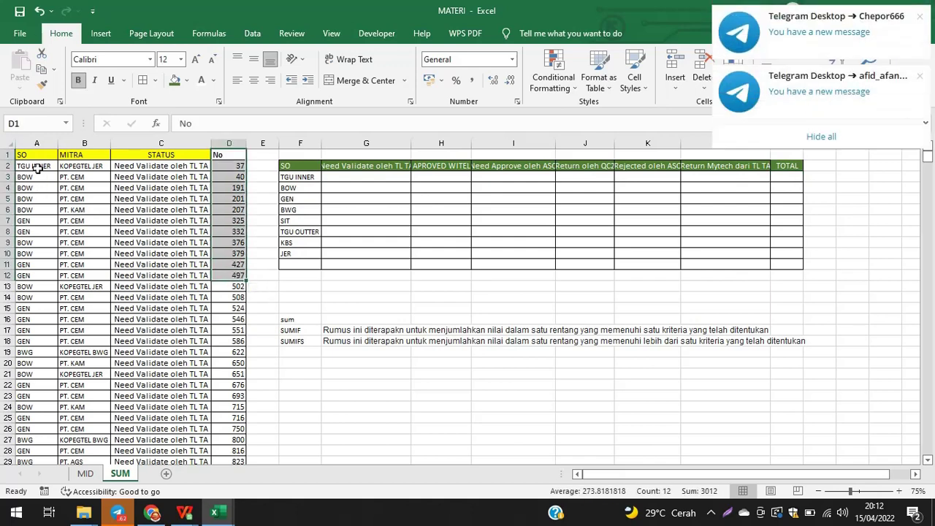
pyautogui.moveTo(34, 159); pyautogui.dragTo(30, 229)
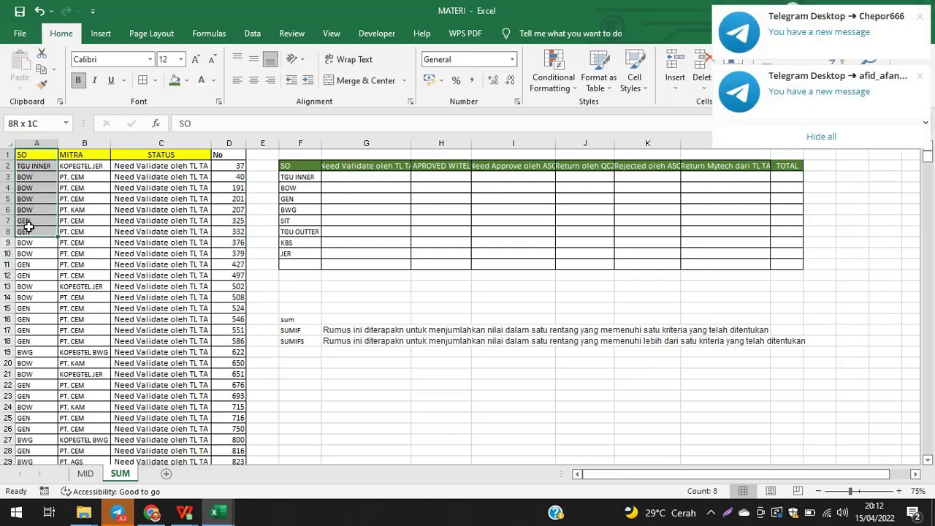
pyautogui.click(299, 177)
pyautogui.click(802, 137)
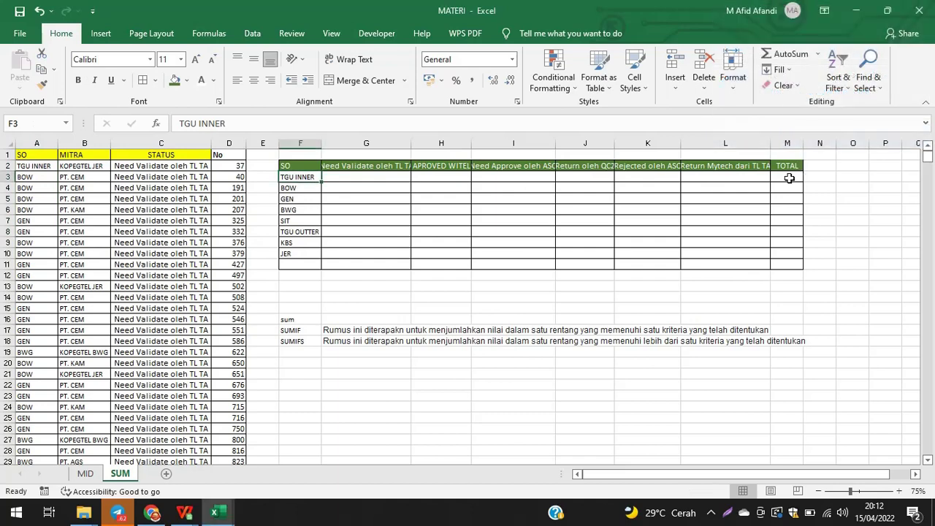
# Start a SUMIF formula in cell M3, the TOTAL of the TGU INNER row
pyautogui.click(789, 178)
pyautogui.write('=')
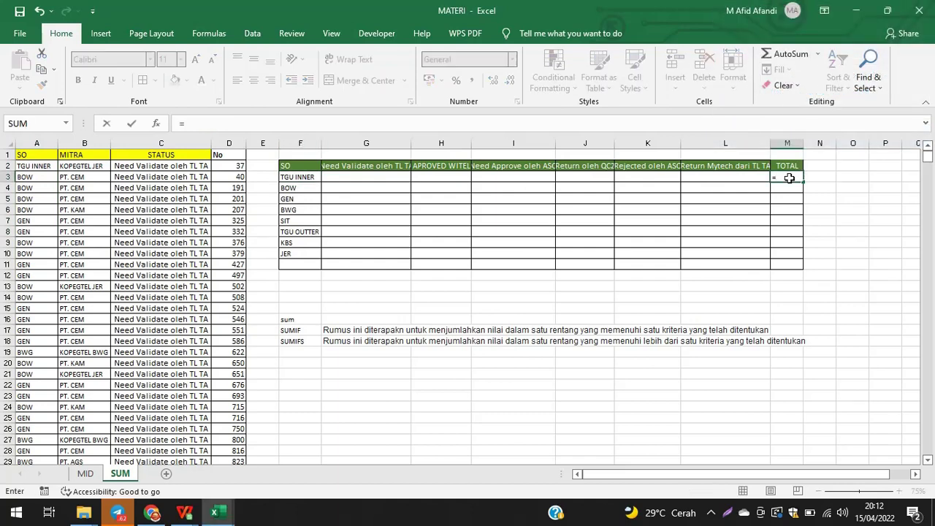
pyautogui.write('sum')
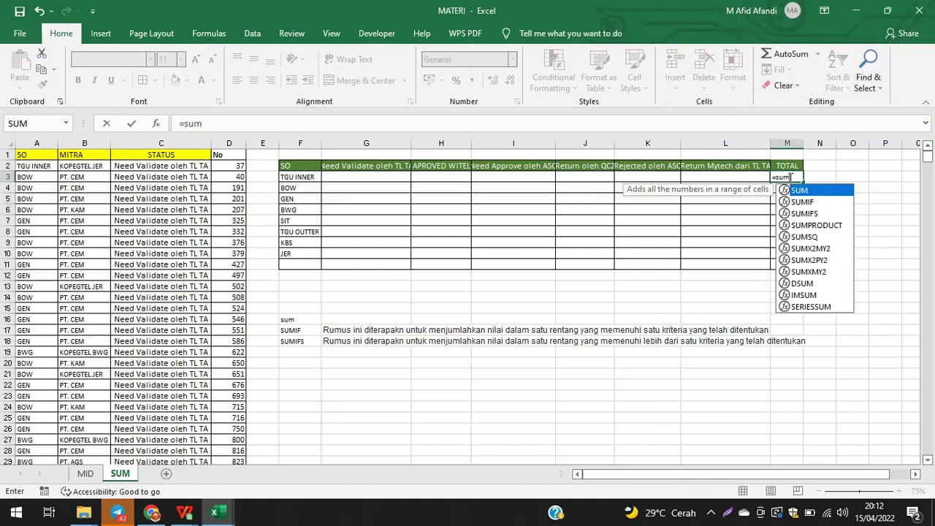
pyautogui.doubleClick(811, 204)
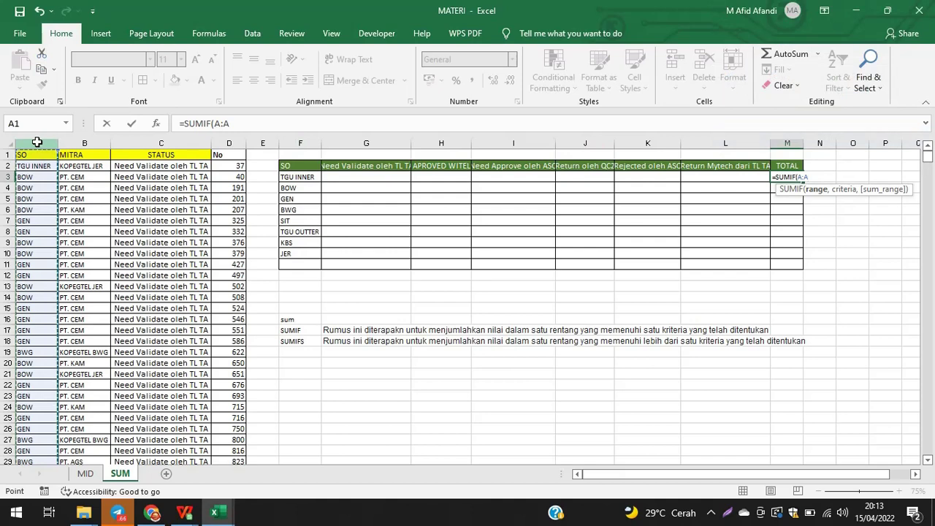
# Try absolute column $A:$A as the SUMIF range, F3 as the criteria and D:D as the sum range
pyautogui.press('F4')
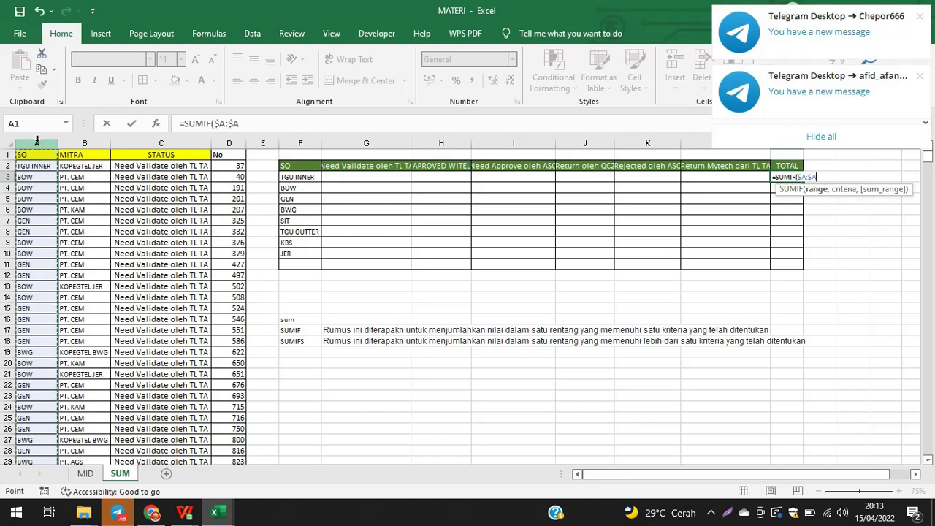
pyautogui.write(',')
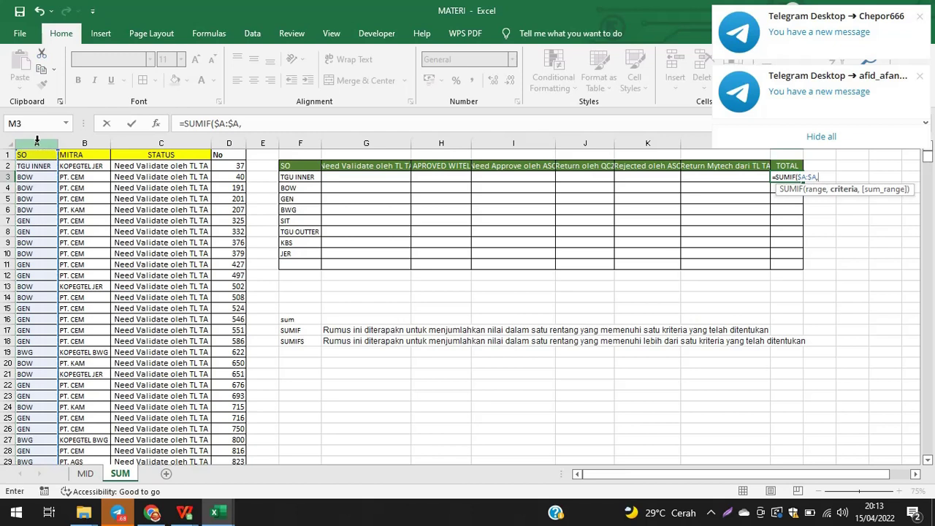
pyautogui.click(291, 177)
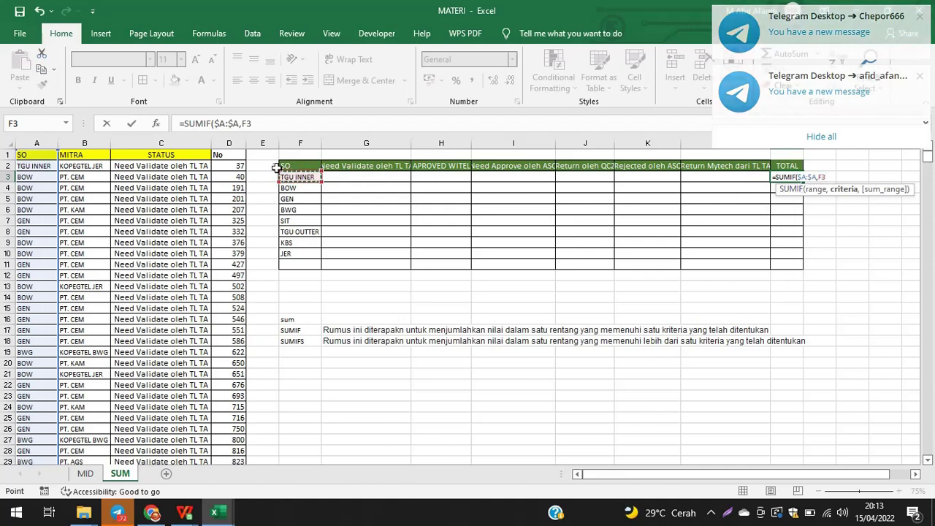
pyautogui.write(',')
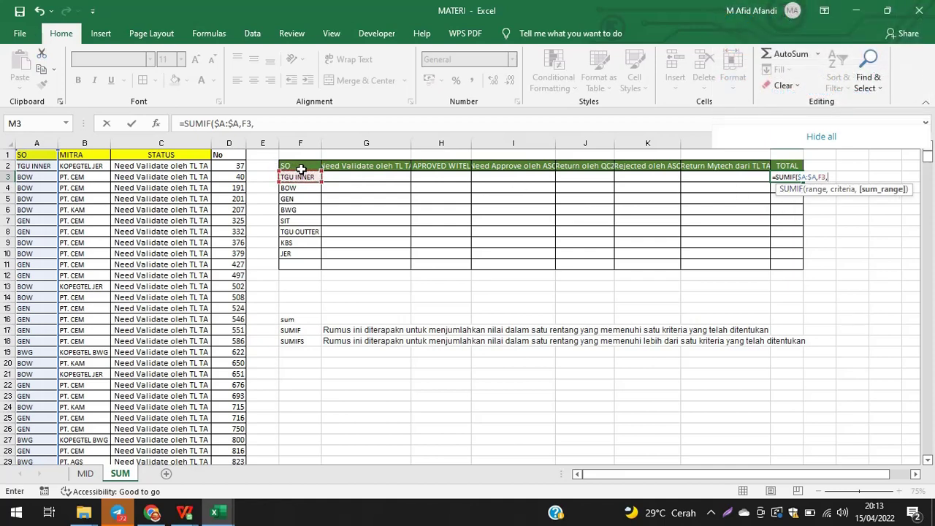
pyautogui.click(230, 140)
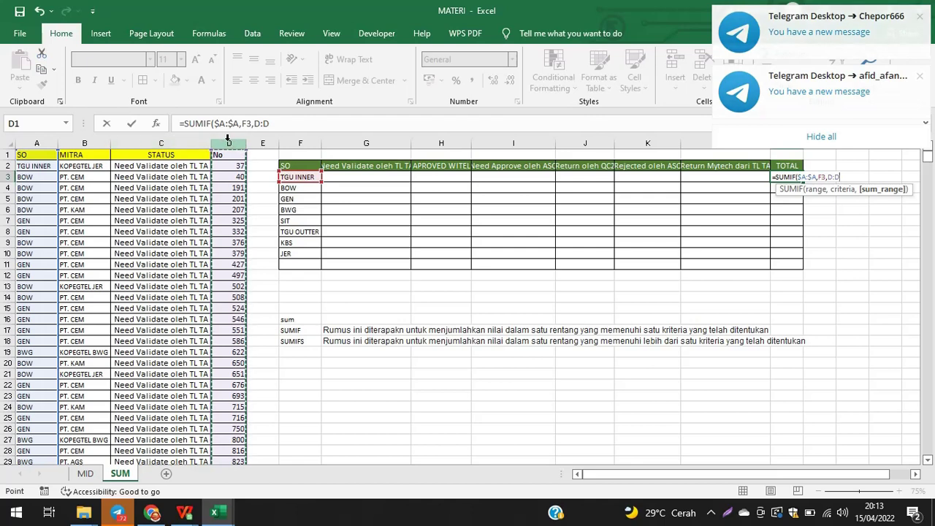
# Review the whole-column ranges down to the end of the source data, and clear all arguments of the SUMIF formula
pyautogui.moveTo(217, 168); pyautogui.dragTo(215, 301)
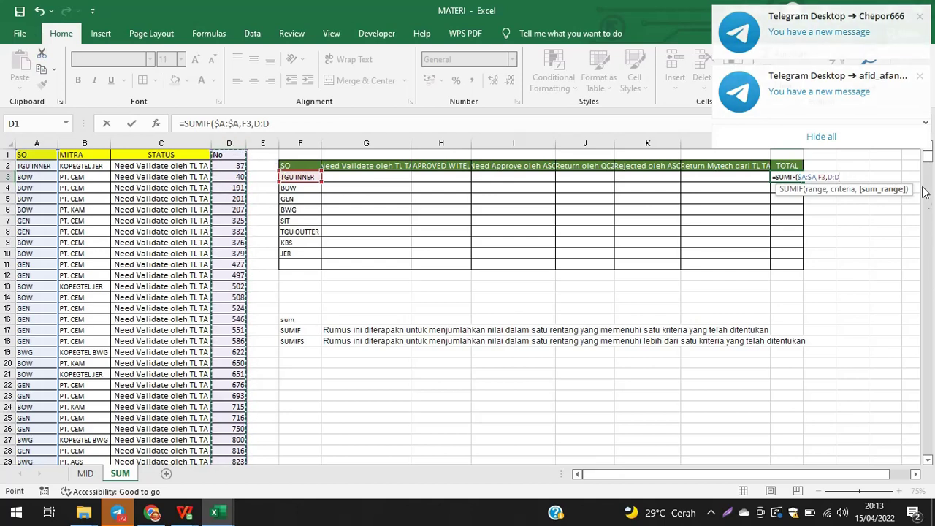
pyautogui.moveTo(930, 163); pyautogui.dragTo(924, 449)
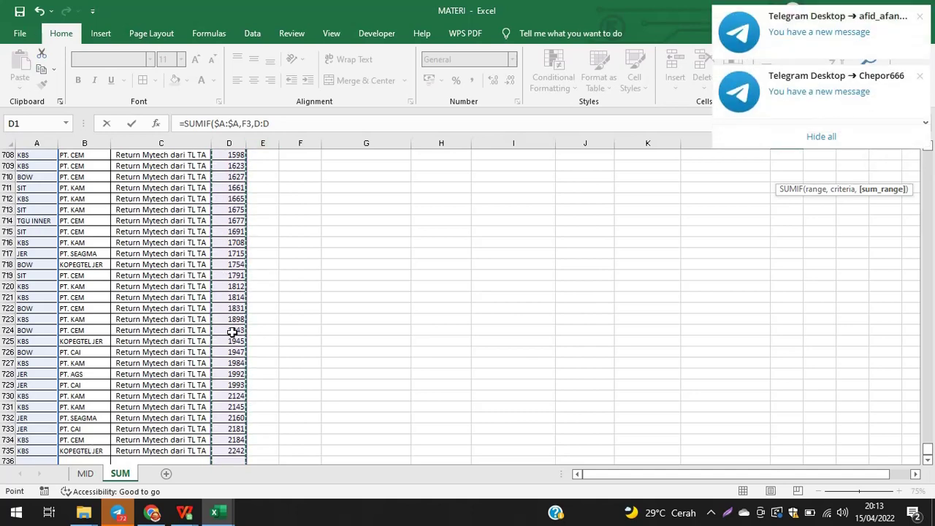
pyautogui.scroll(-1, 230, 380)
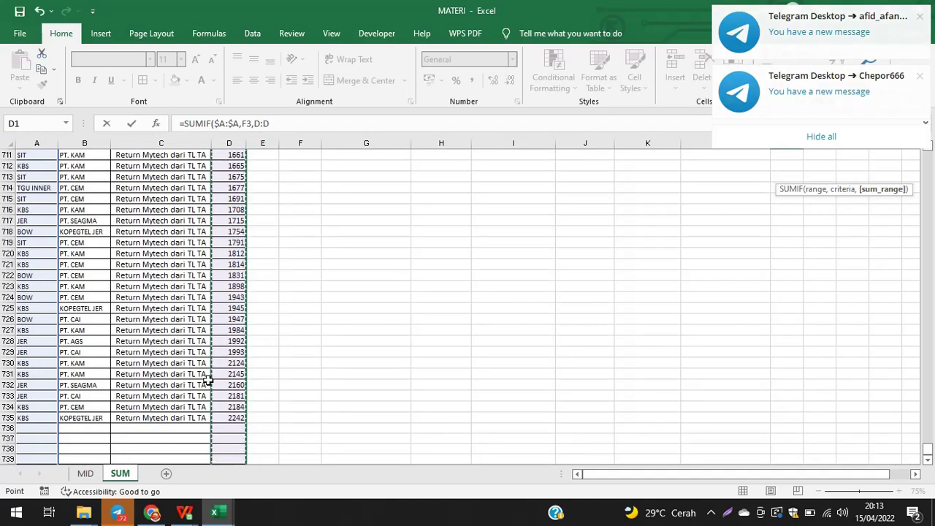
pyautogui.moveTo(928, 445); pyautogui.dragTo(929, 155)
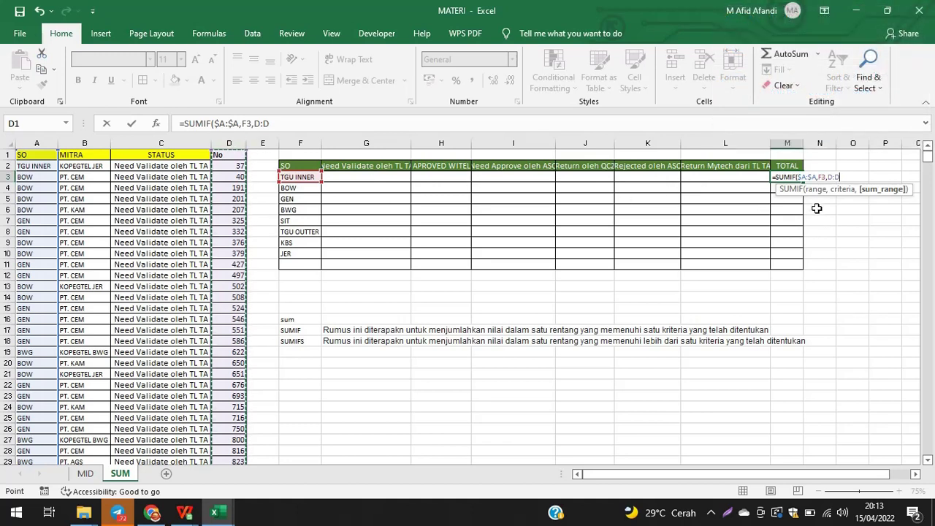
pyautogui.click(264, 124)
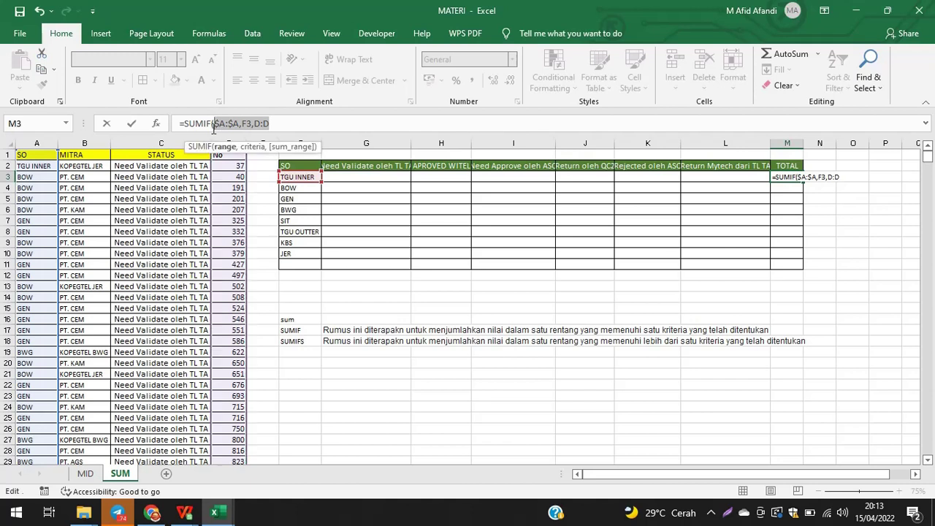
pyautogui.press('BackSpace')
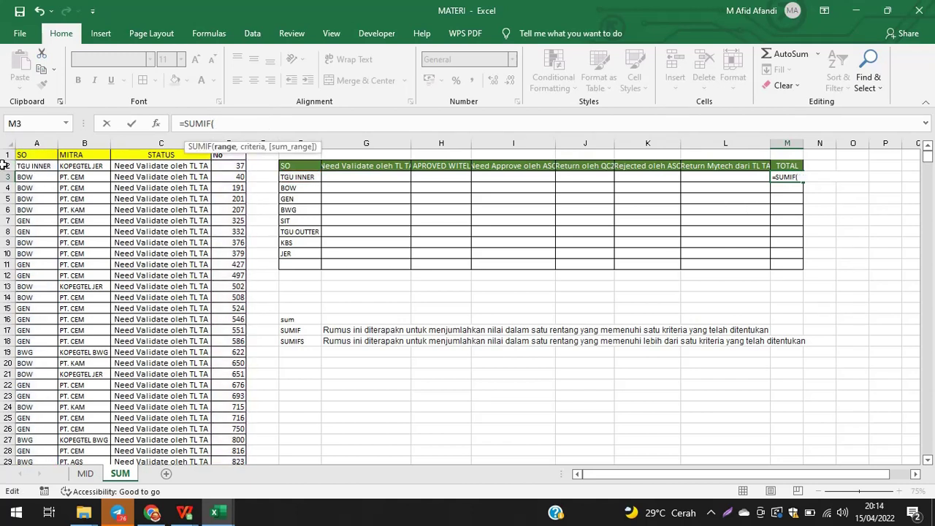
# Set the SUMIF range to the absolute reference $A$2:$A$12 and the criteria to F3
pyautogui.moveTo(26, 166); pyautogui.dragTo(29, 278)
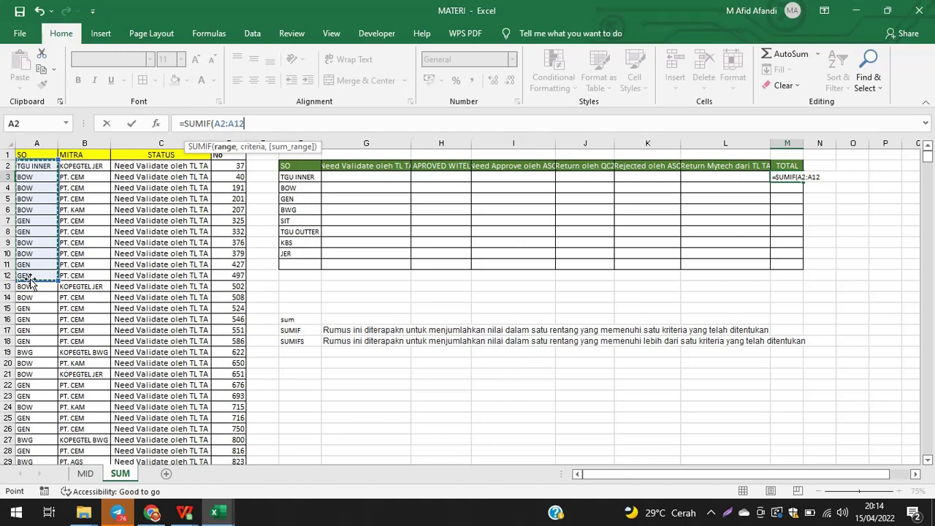
pyautogui.press('F4')
pyautogui.write(',')
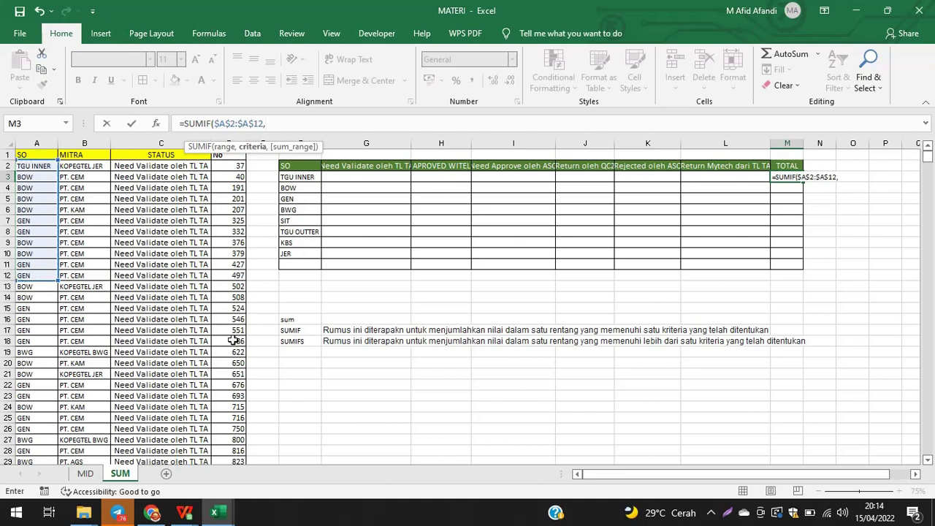
pyautogui.click(301, 176)
pyautogui.write(',')
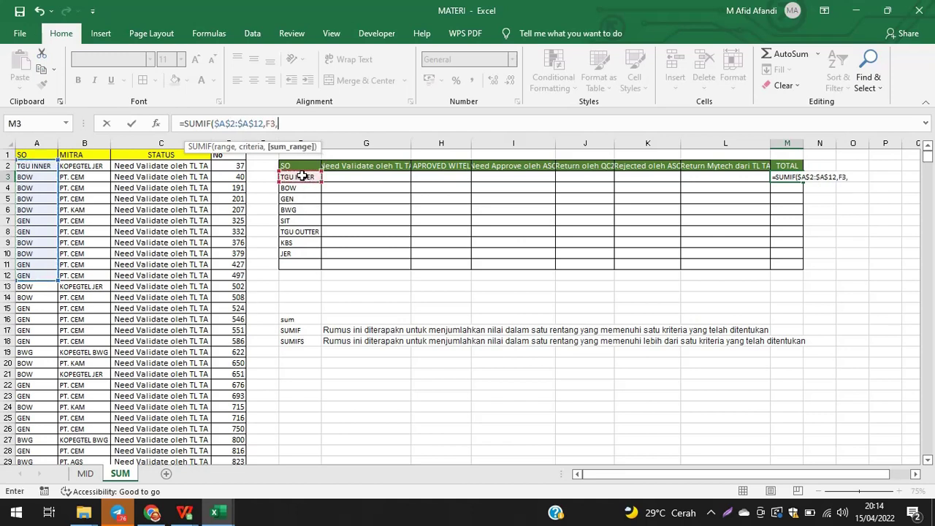
# Try D2:D12 and D15:D26 as the sum range, and complete the M3 formula with the misaligned range D9:D24
pyautogui.moveTo(216, 170); pyautogui.dragTo(229, 276)
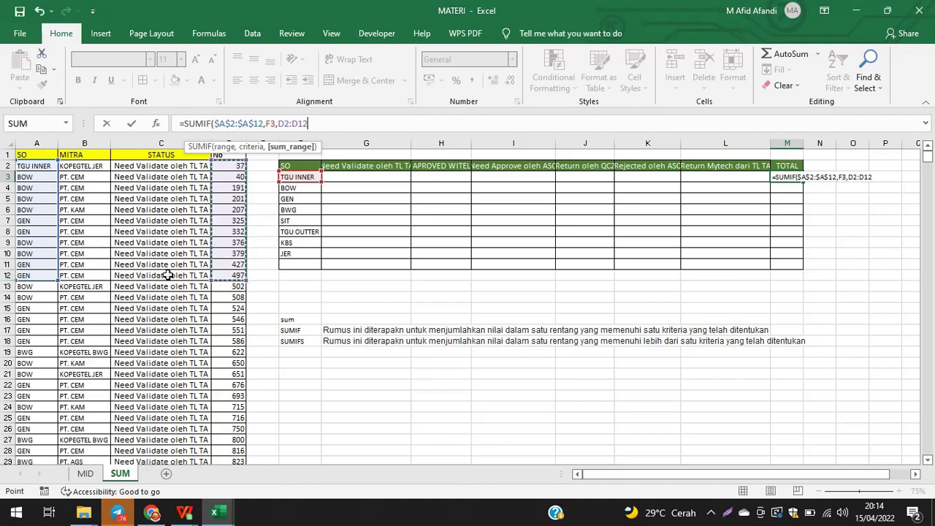
pyautogui.moveTo(220, 305); pyautogui.dragTo(223, 428)
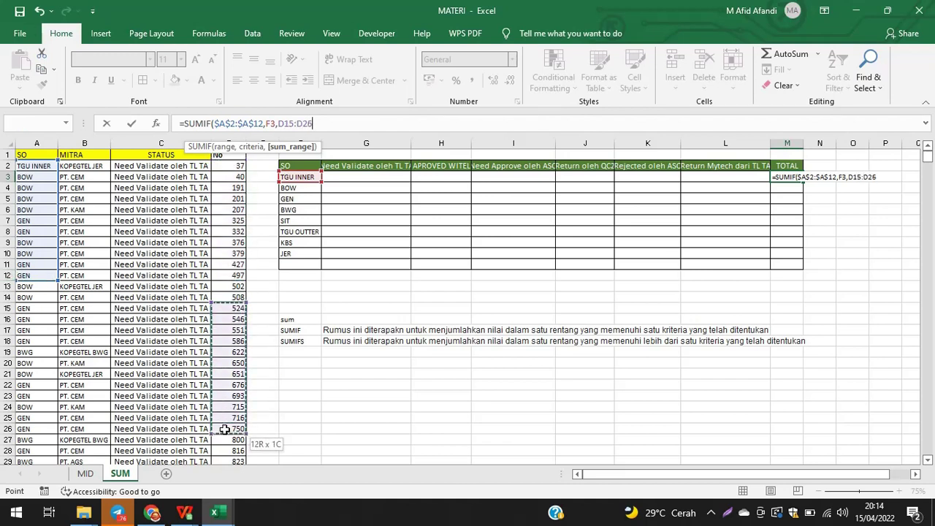
pyautogui.moveTo(228, 166); pyautogui.dragTo(219, 228)
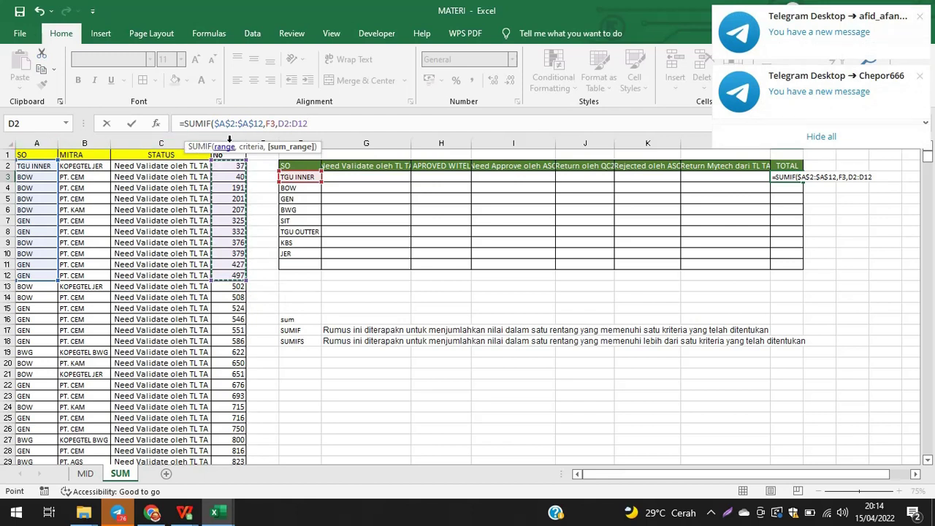
pyautogui.moveTo(227, 242); pyautogui.dragTo(232, 406)
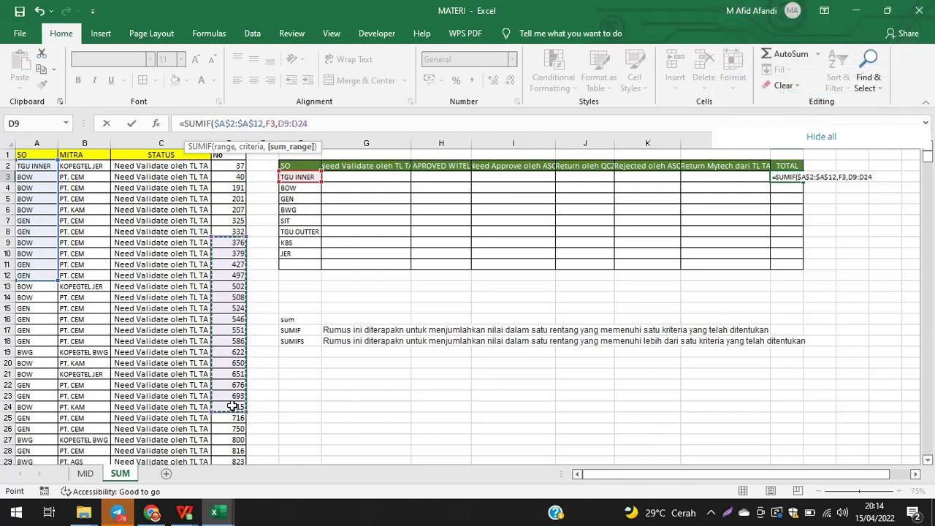
pyautogui.press('Return')
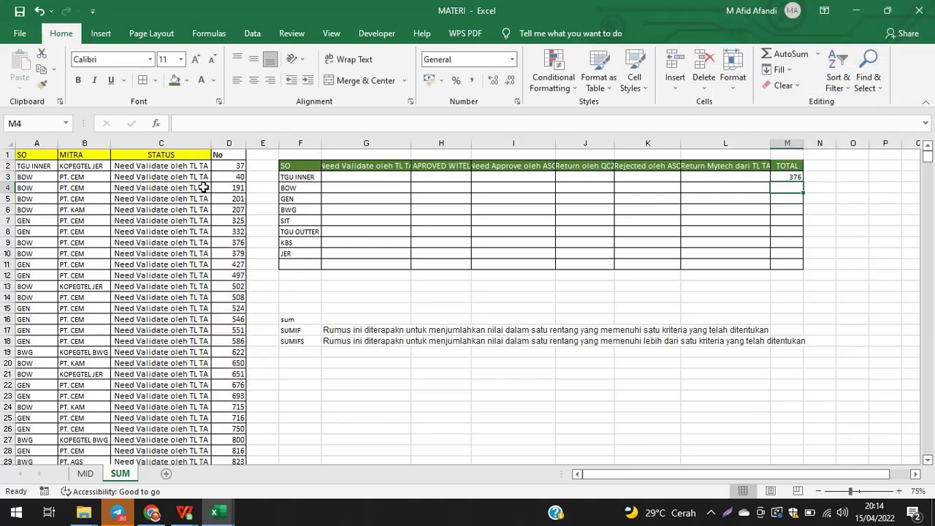
# Inspect the ranges used by the SUMIF formula in M3 and the corresponding values in D9:D12
pyautogui.doubleClick(795, 177)
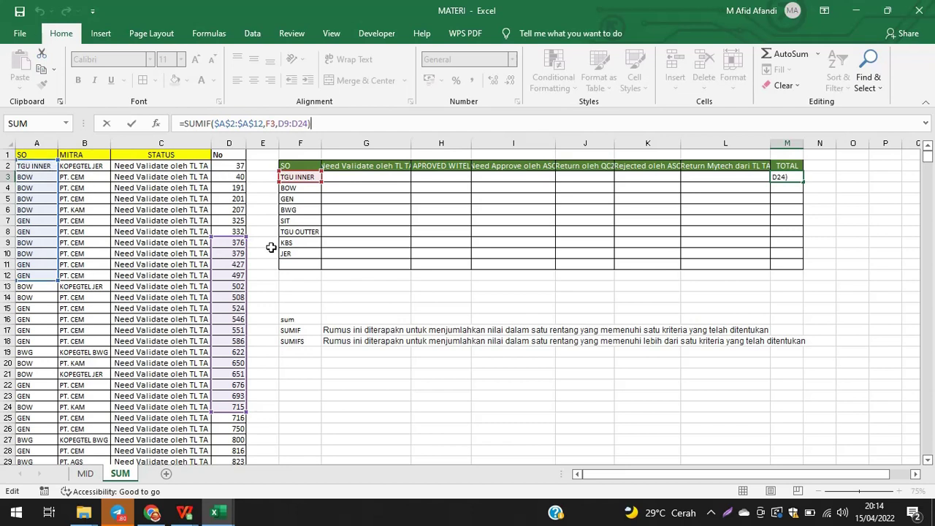
pyautogui.moveTo(239, 243); pyautogui.dragTo(240, 274)
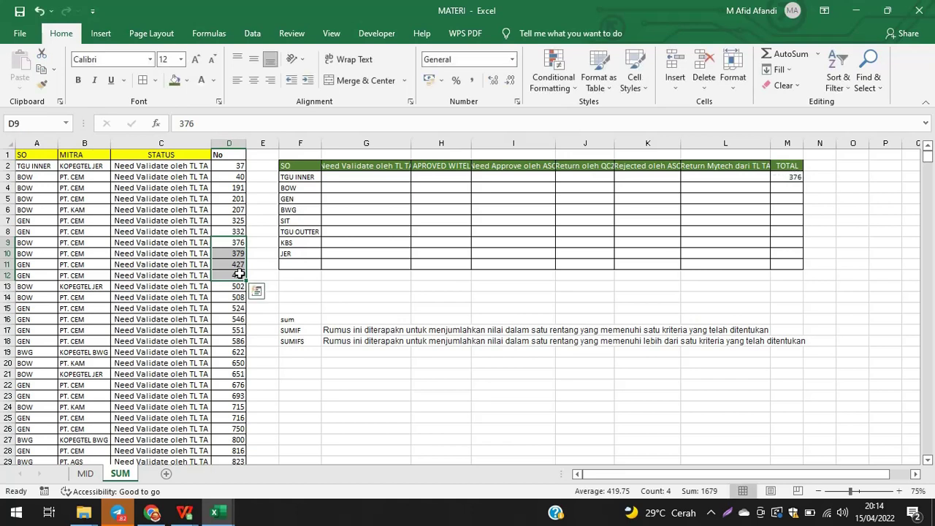
pyautogui.press('Return')
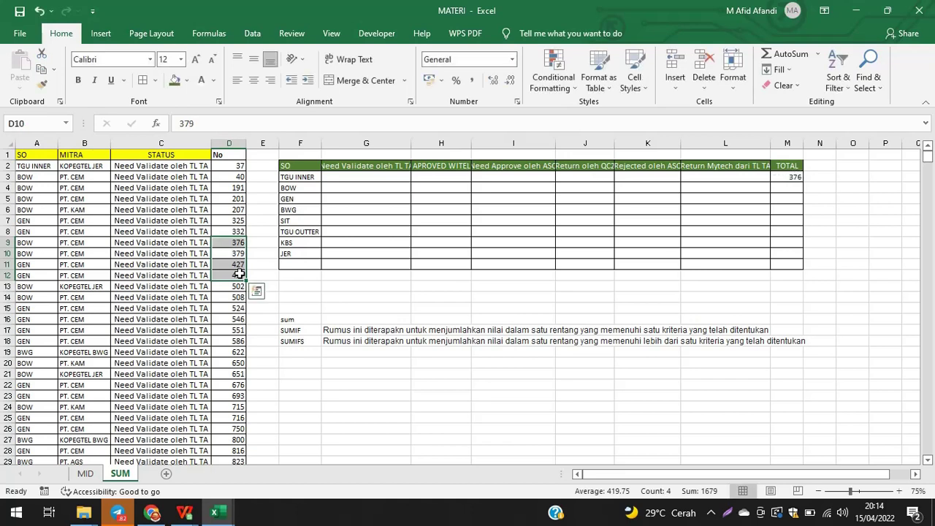
pyautogui.click(330, 307)
pyautogui.click(795, 177)
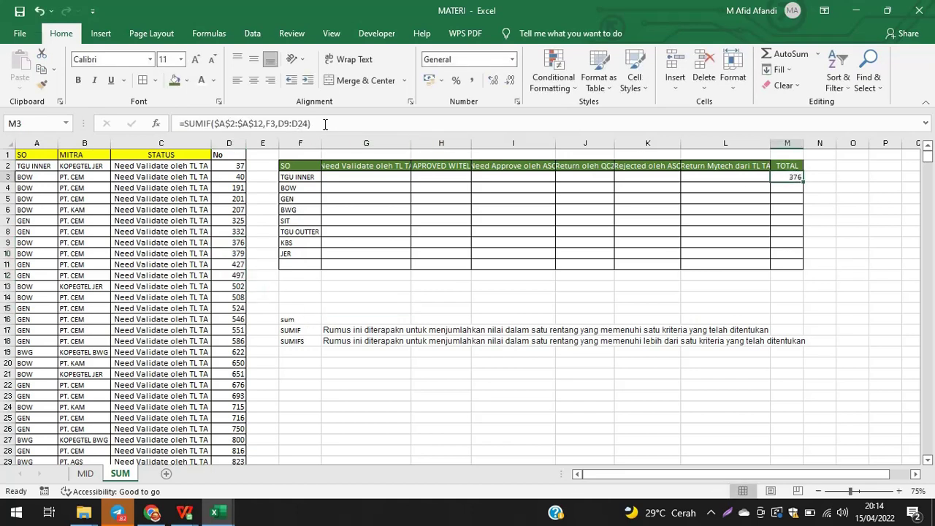
# Clear the arguments of the SUMIF formula in M3, and set its range to $A:$A and its criteria to F3
pyautogui.moveTo(325, 124); pyautogui.dragTo(221, 126)
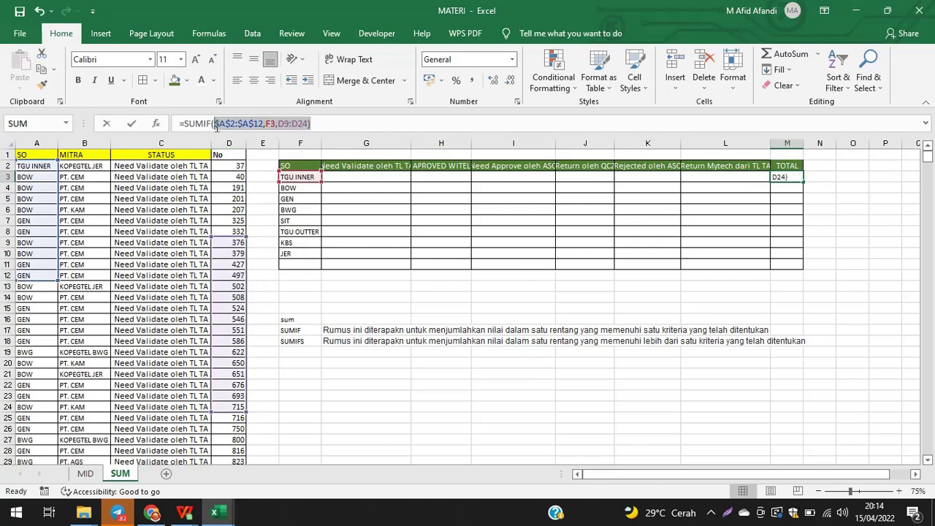
pyautogui.press('BackSpace')
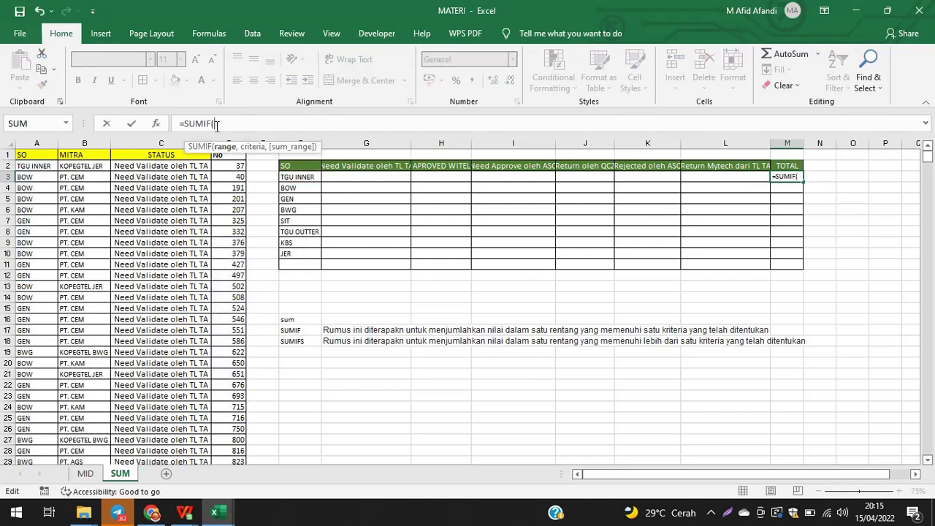
pyautogui.click(43, 143)
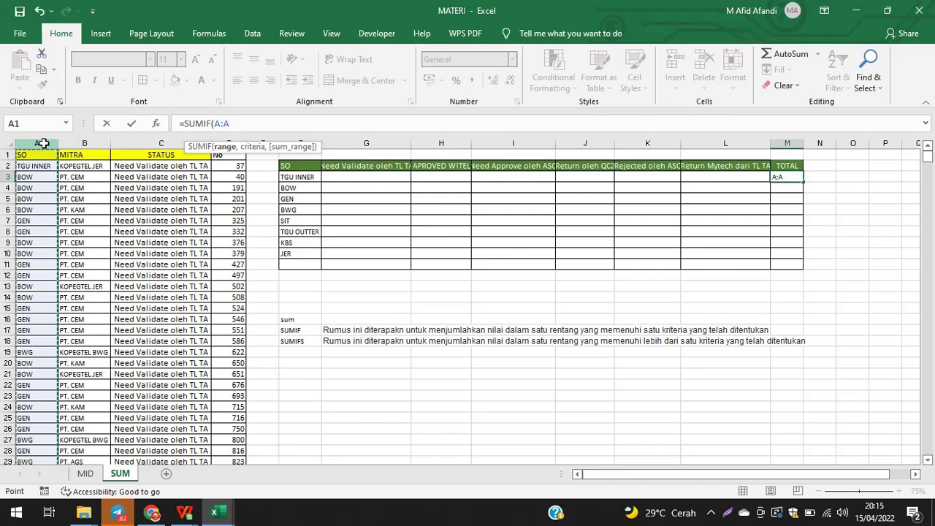
pyautogui.press('F4')
pyautogui.write(',')
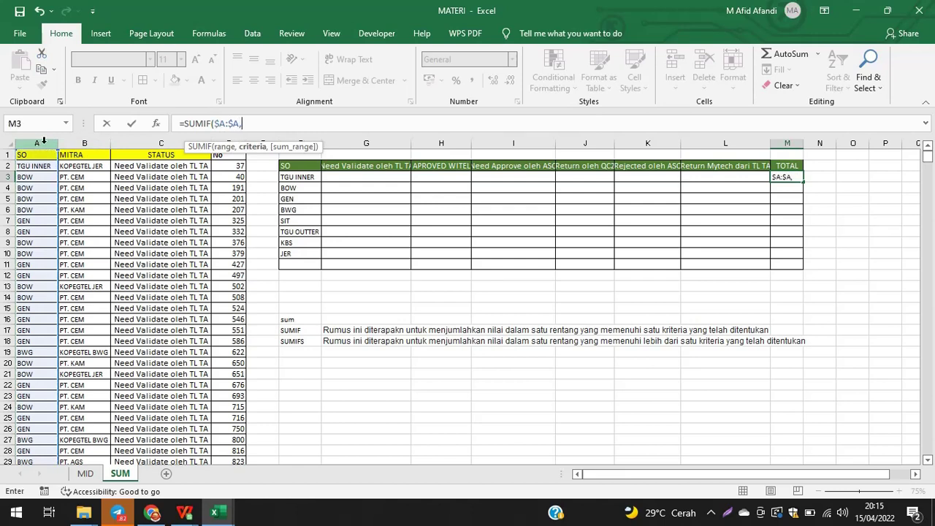
pyautogui.click(291, 179)
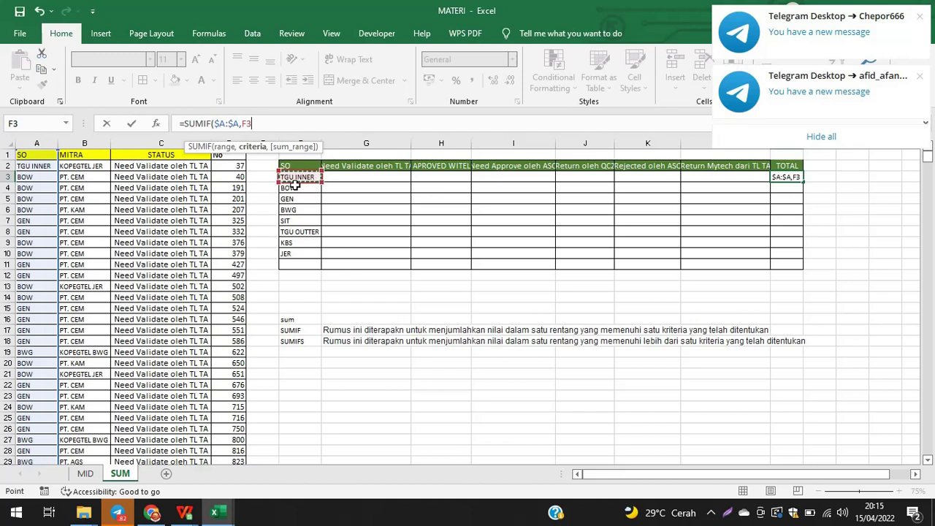
pyautogui.write(',')
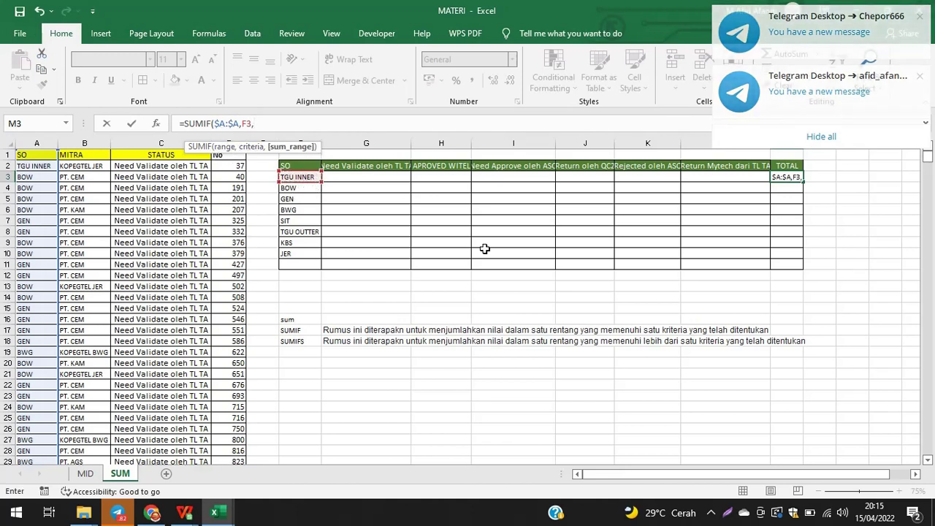
# Set the sum range to the absolute column $D:$D and complete the SUMIF formula in M3
pyautogui.moveTo(631, 472); pyautogui.dragTo(650, 472)
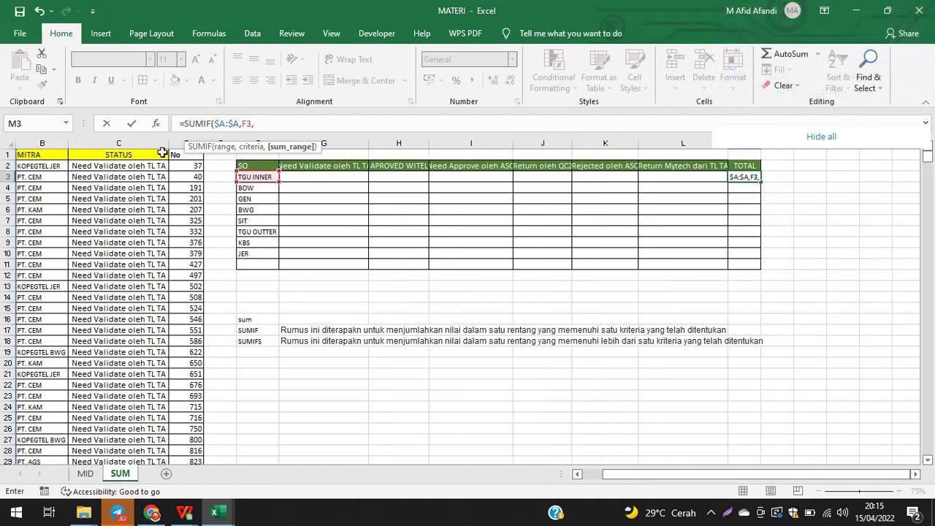
pyautogui.click(177, 144)
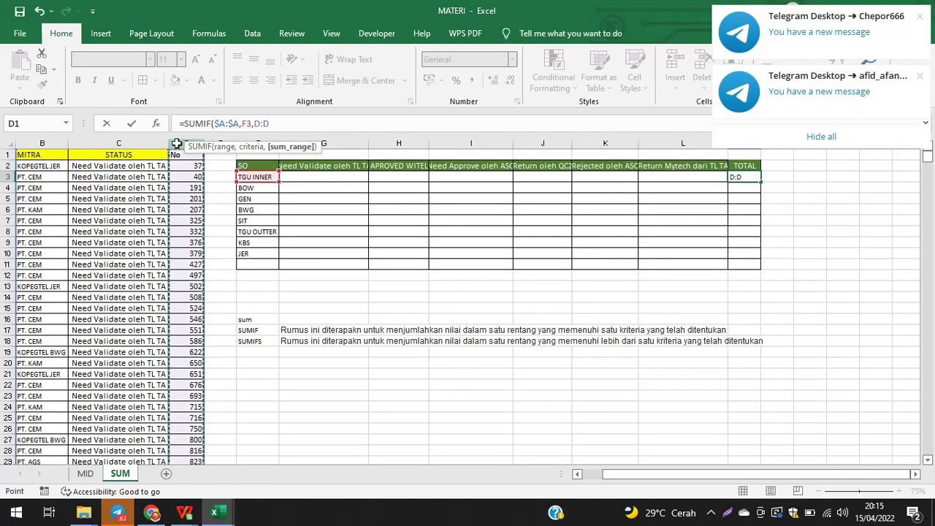
pyautogui.press('F4')
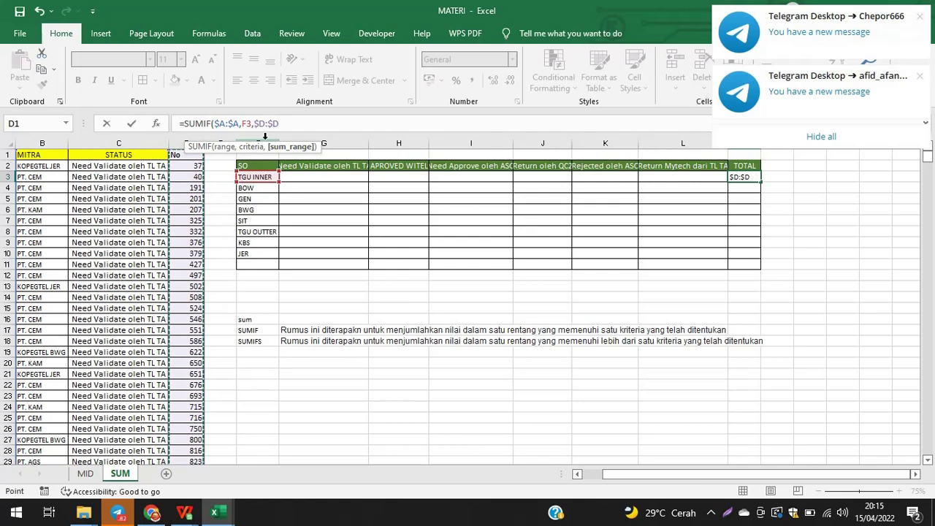
pyautogui.moveTo(664, 478); pyautogui.dragTo(646, 478)
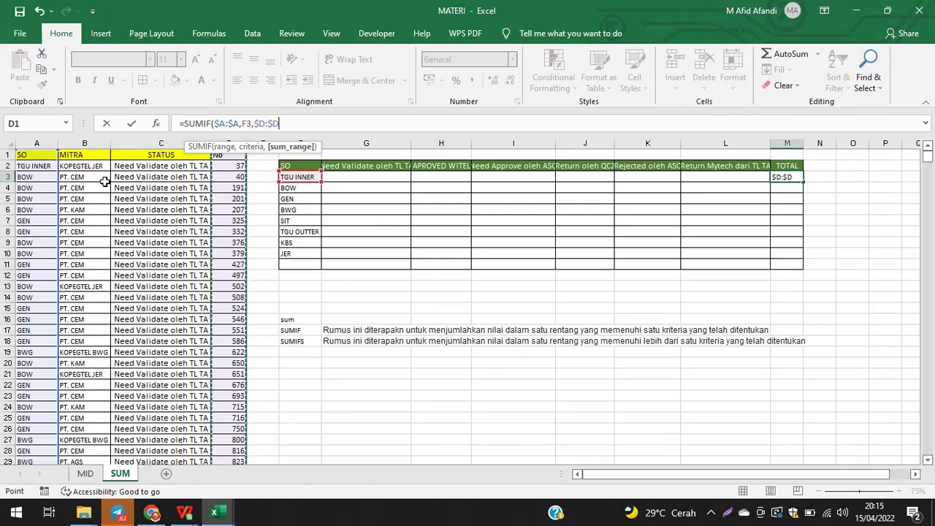
pyautogui.press('Return')
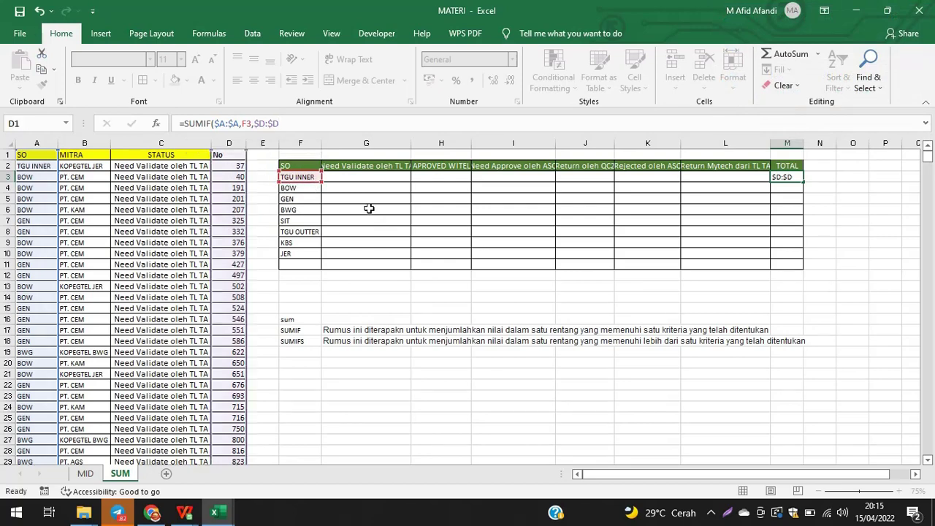
pyautogui.click(783, 178)
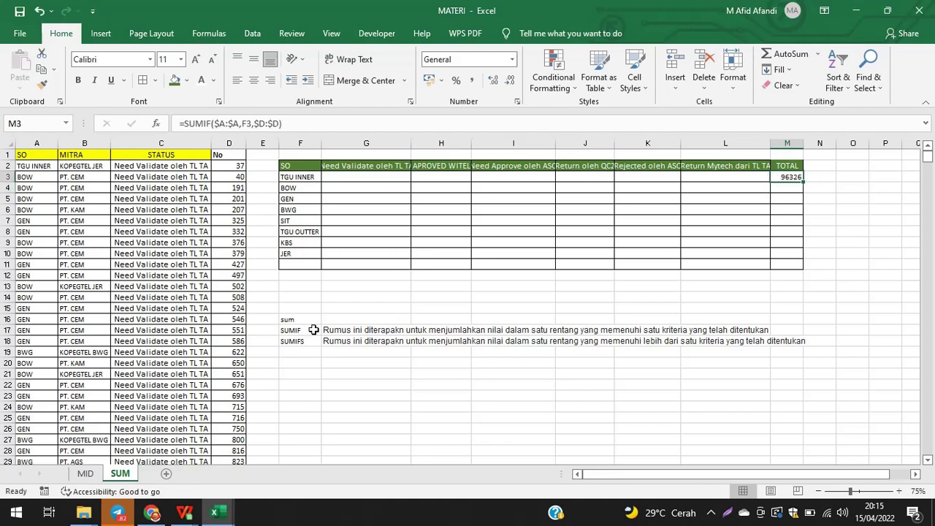
# Add filters to the header row of the whole source data in columns A to D
pyautogui.click(18, 155)
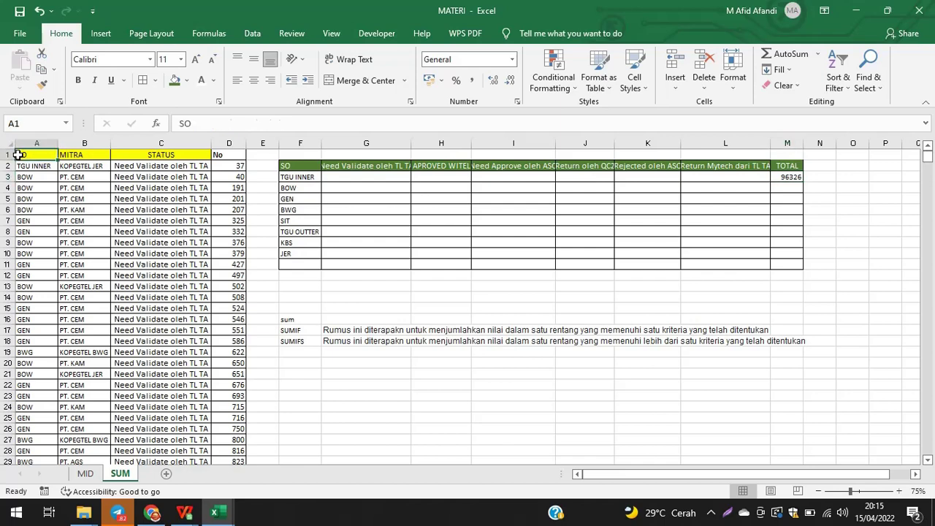
pyautogui.hotkey('ctrl', 'shift', 'Right')
pyautogui.hotkey('ctrl', 'shift', 'Down')
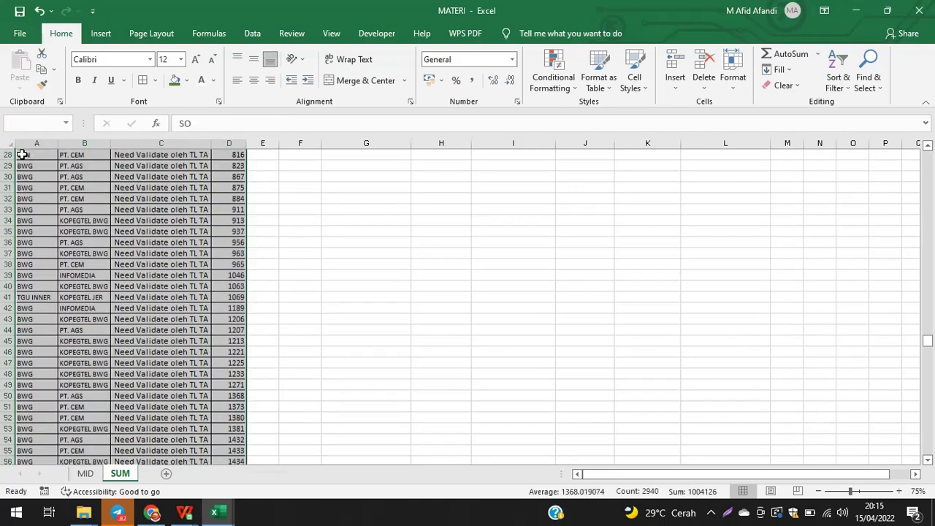
pyautogui.click(838, 73)
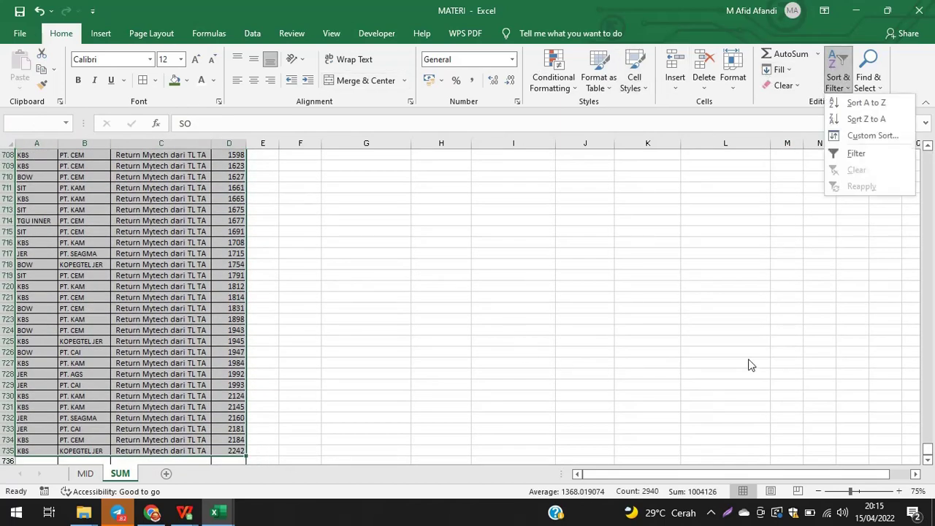
pyautogui.click(855, 154)
pyautogui.moveTo(927, 448); pyautogui.dragTo(928, 154)
pyautogui.click(103, 187)
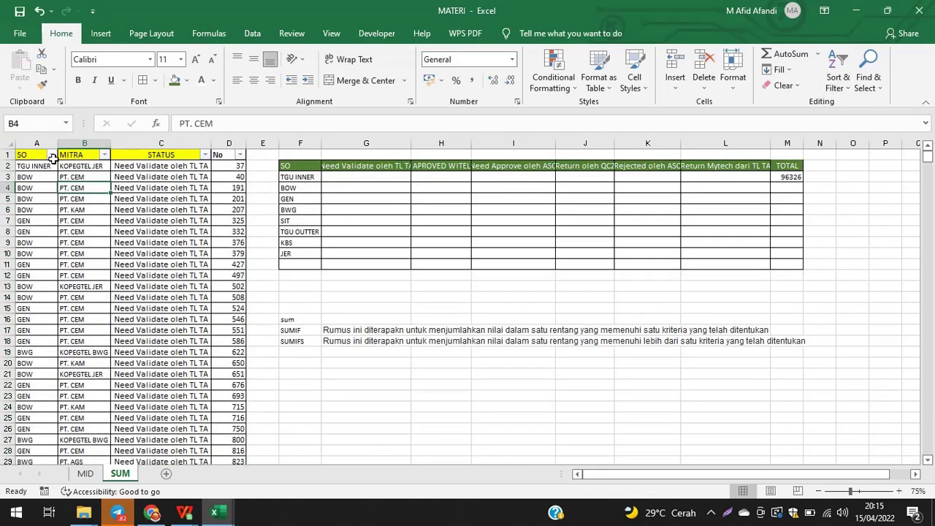
# Filter the SO column to TGU INNER only and select all its No values to check their sum
pyautogui.click(51, 155)
pyautogui.click(40, 304)
pyautogui.click(73, 391)
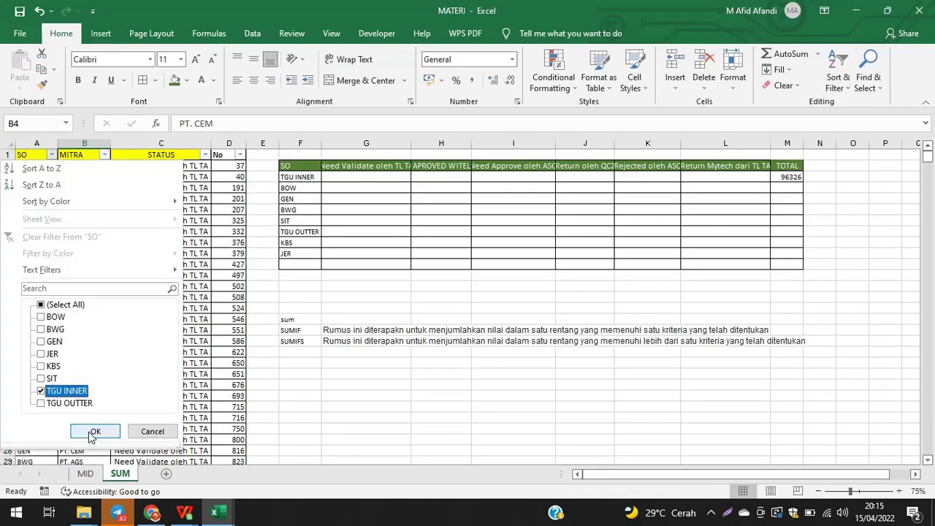
pyautogui.click(95, 431)
pyautogui.click(221, 155)
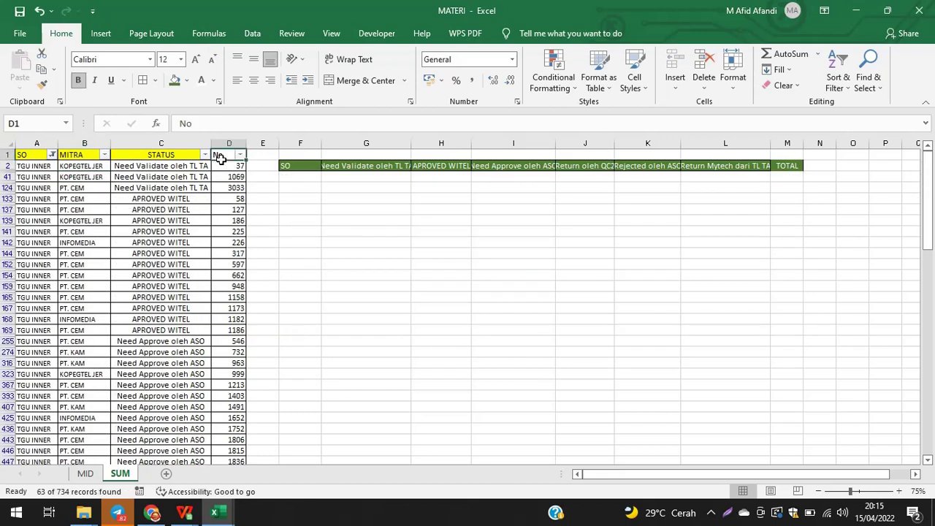
pyautogui.press('Down')
pyautogui.hotkey('ctrl', 'shift', 'Down')
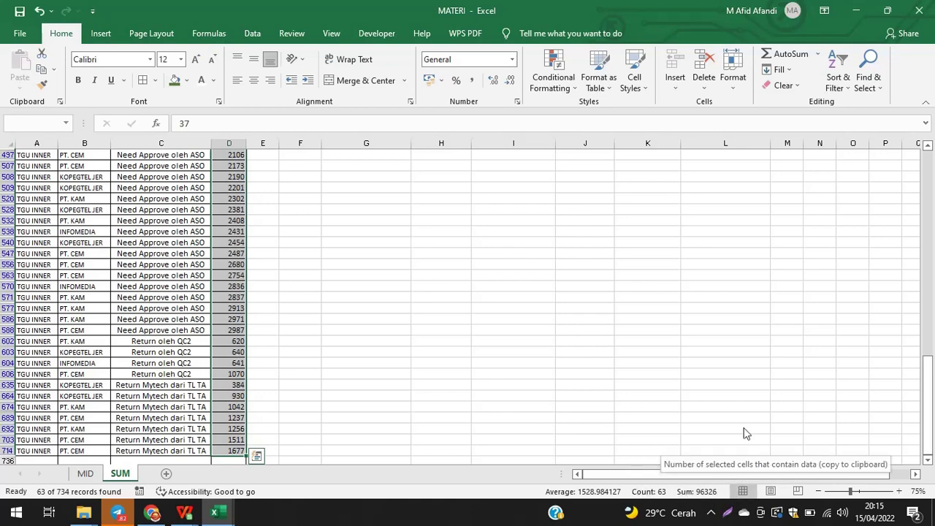
# Clear the SO filter from the source data and review the SUMIF formula in M3
pyautogui.moveTo(928, 396); pyautogui.dragTo(930, 164)
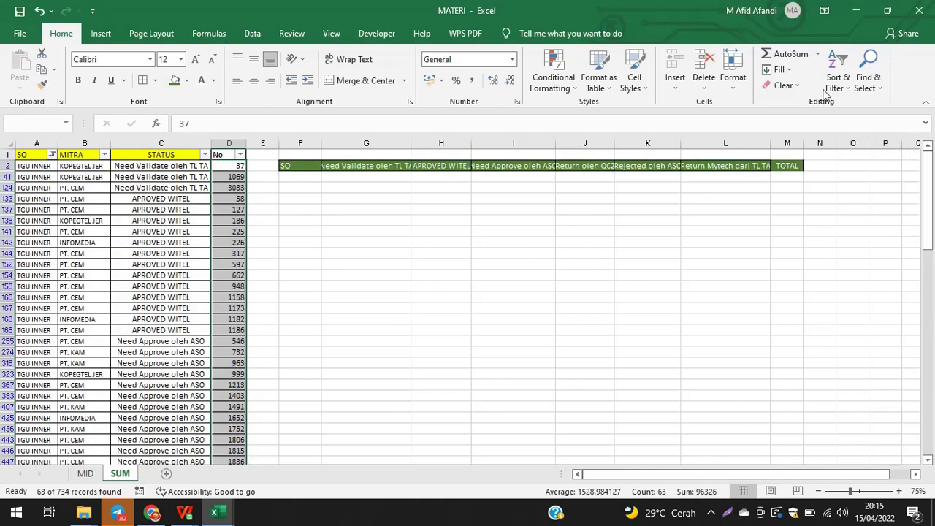
pyautogui.click(836, 84)
pyautogui.click(841, 172)
pyautogui.click(789, 177)
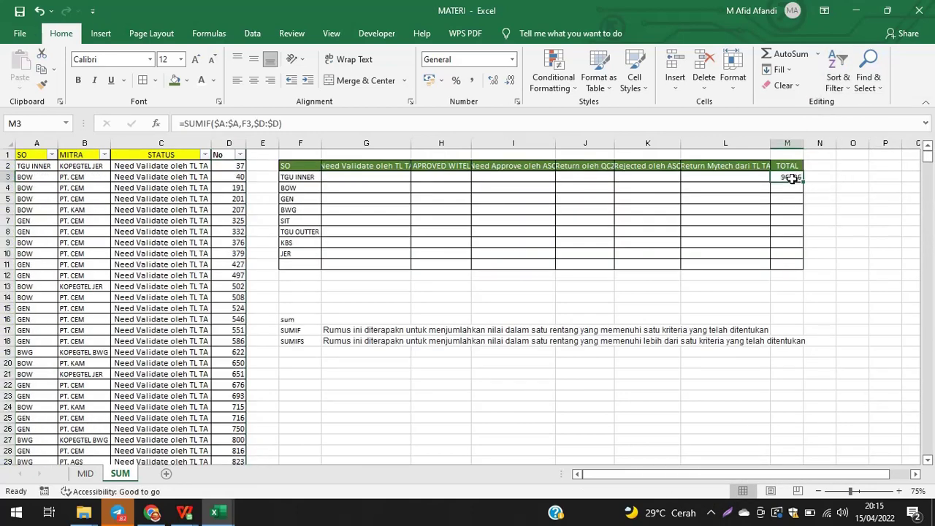
pyautogui.click(291, 124)
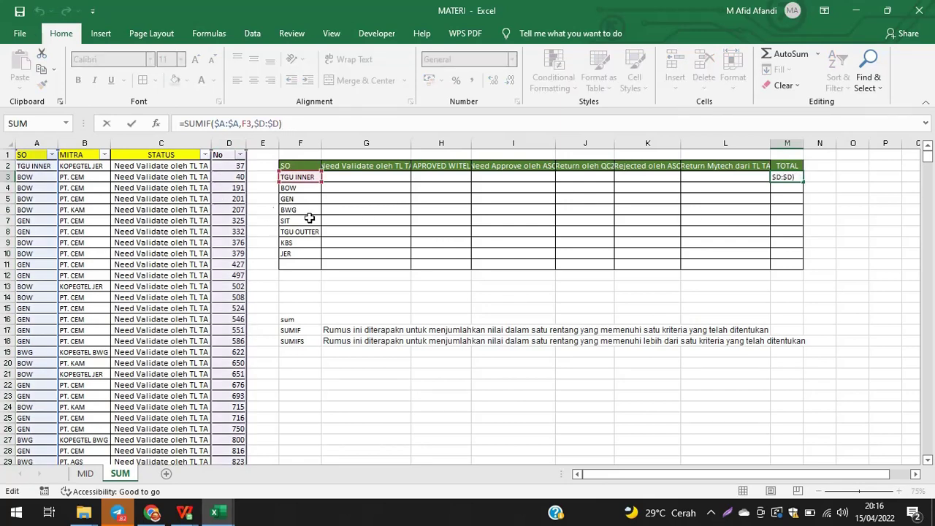
pyautogui.press('Return')
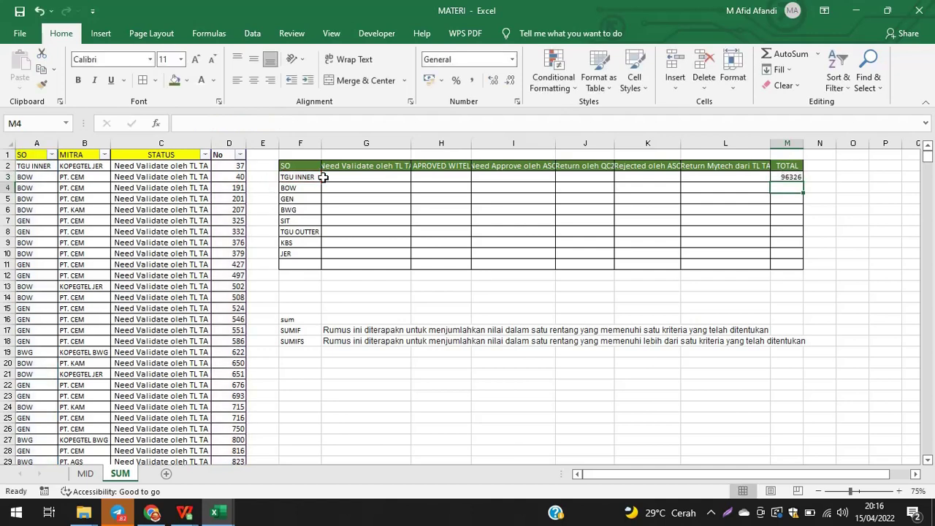
# Fill the SUMIF formula from M3 down to M10 and compare the totals with the SO names in F3:F10
pyautogui.click(783, 176)
pyautogui.moveTo(803, 183); pyautogui.dragTo(797, 266)
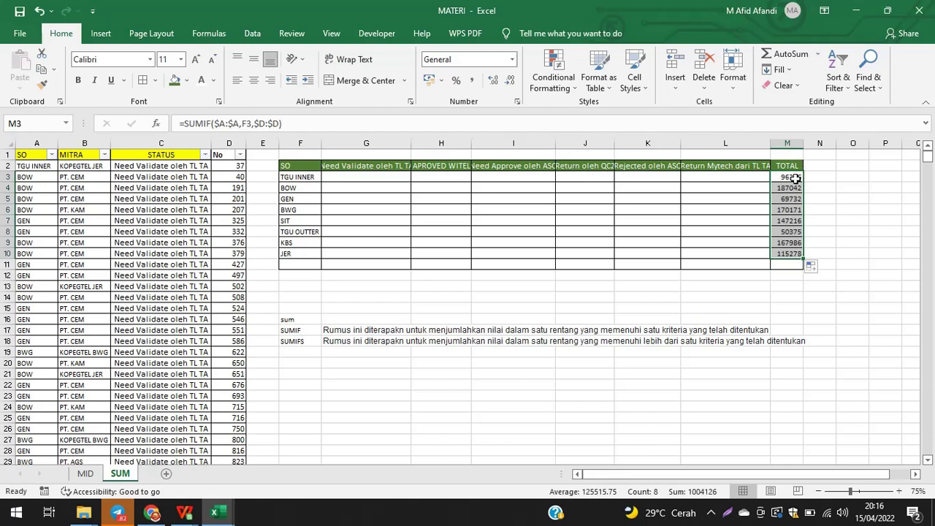
pyautogui.moveTo(288, 179); pyautogui.dragTo(301, 259)
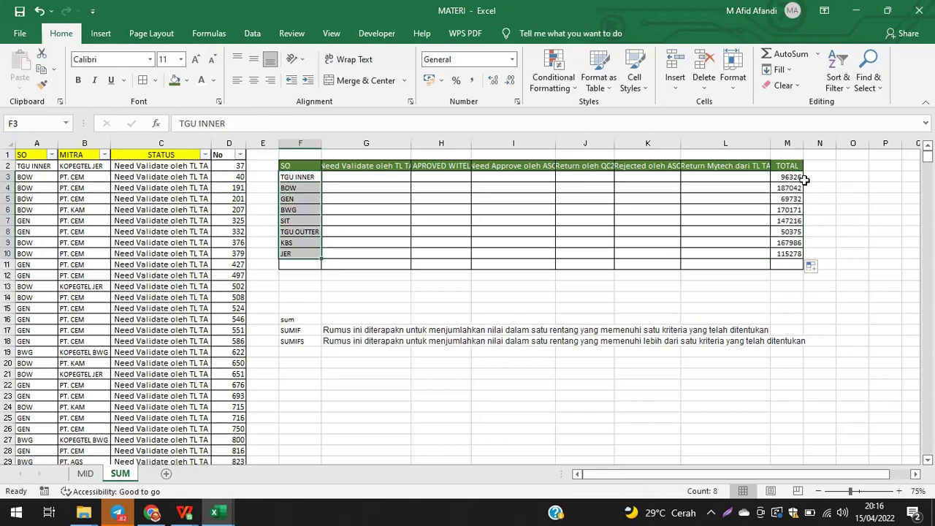
pyautogui.moveTo(800, 178); pyautogui.dragTo(789, 256)
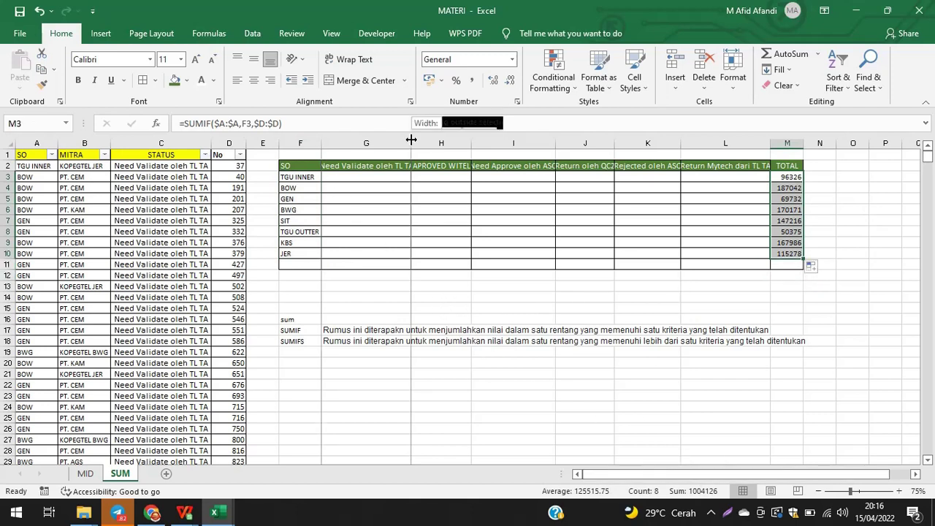
# Make column G of the summary table slightly narrower
pyautogui.doubleClick(410, 143)
pyautogui.moveTo(829, 142); pyautogui.dragTo(382, 176)
pyautogui.click(482, 243)
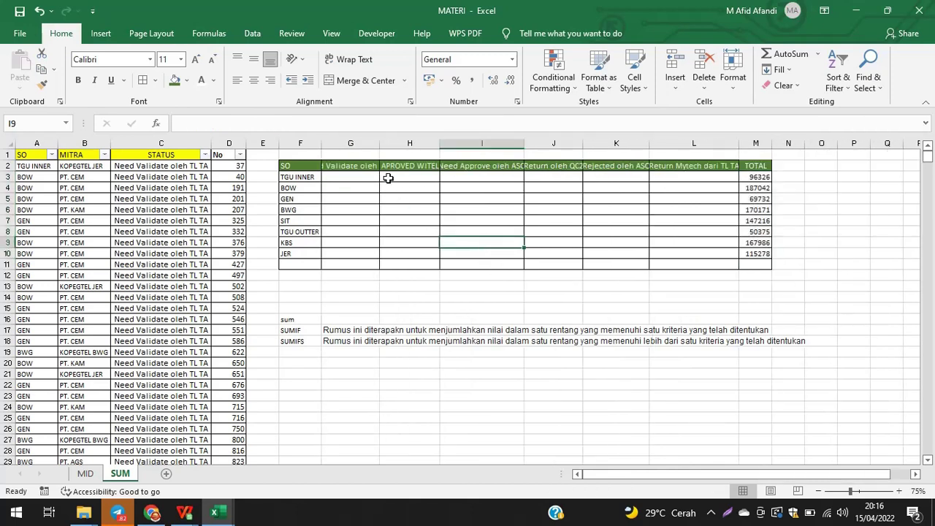
pyautogui.moveTo(381, 142); pyautogui.dragTo(398, 143)
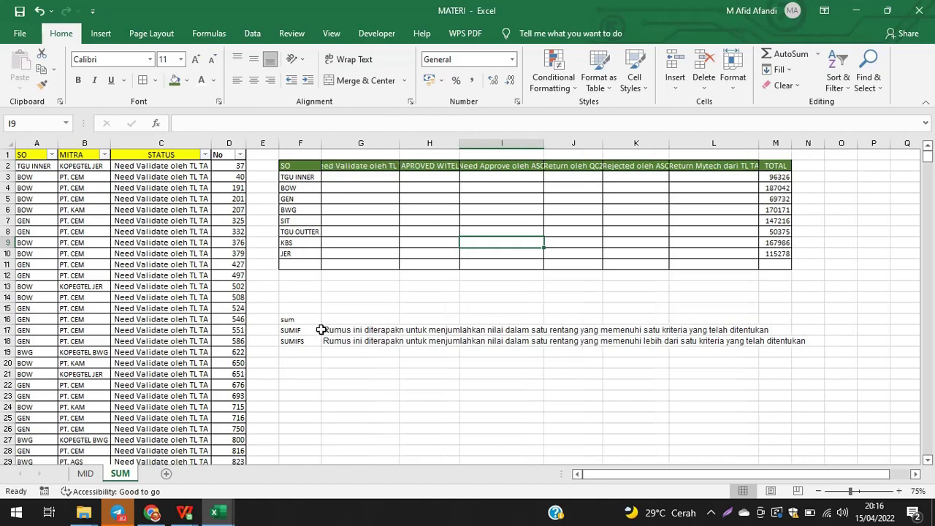
# Compare the SUMIF and SUMIFS entries in F17 and F18, and review the SUMIF totals in M3:M10
pyautogui.click(299, 331)
pyautogui.click(302, 341)
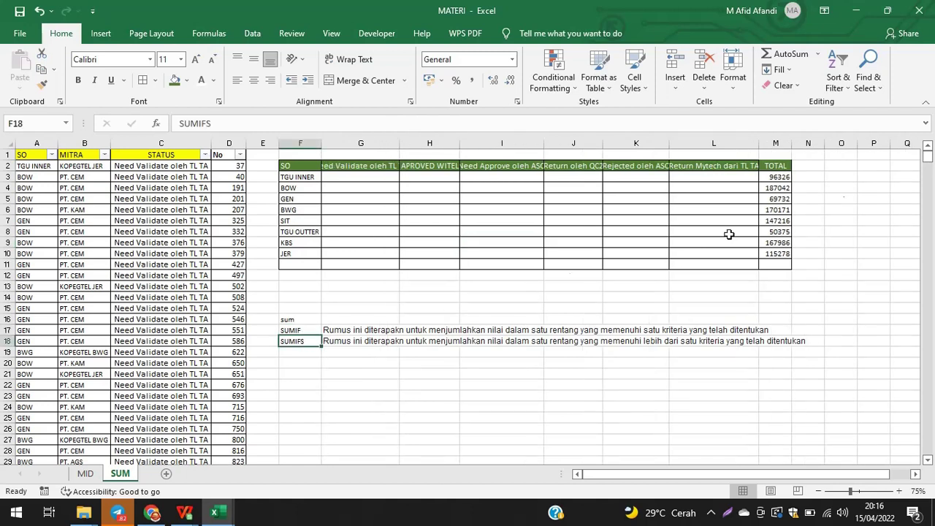
pyautogui.click(299, 330)
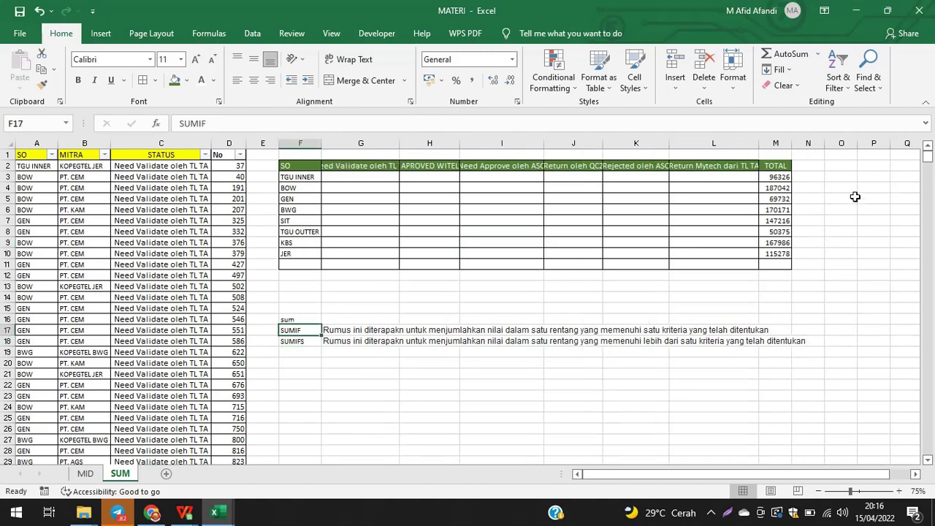
pyautogui.moveTo(781, 177); pyautogui.dragTo(777, 255)
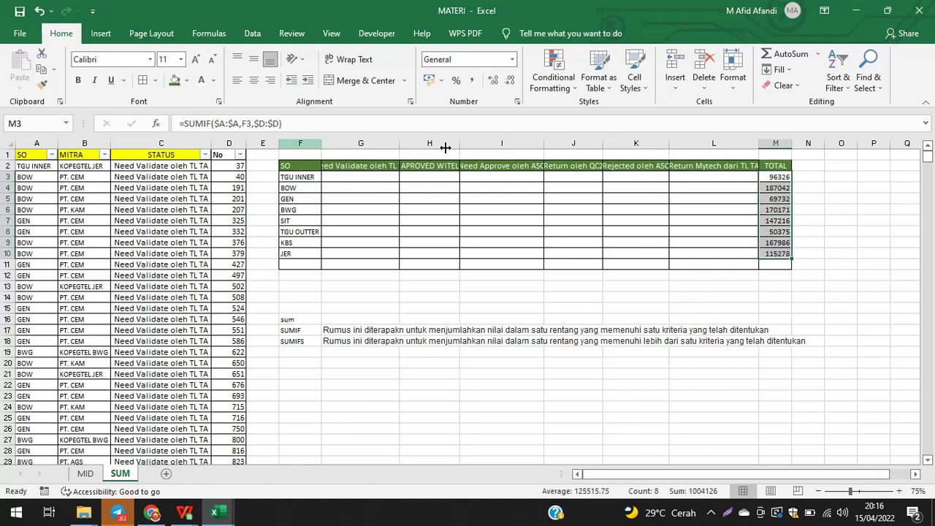
# Review the ranges and criterion used by the SUMIF formula in M3
pyautogui.click(356, 121)
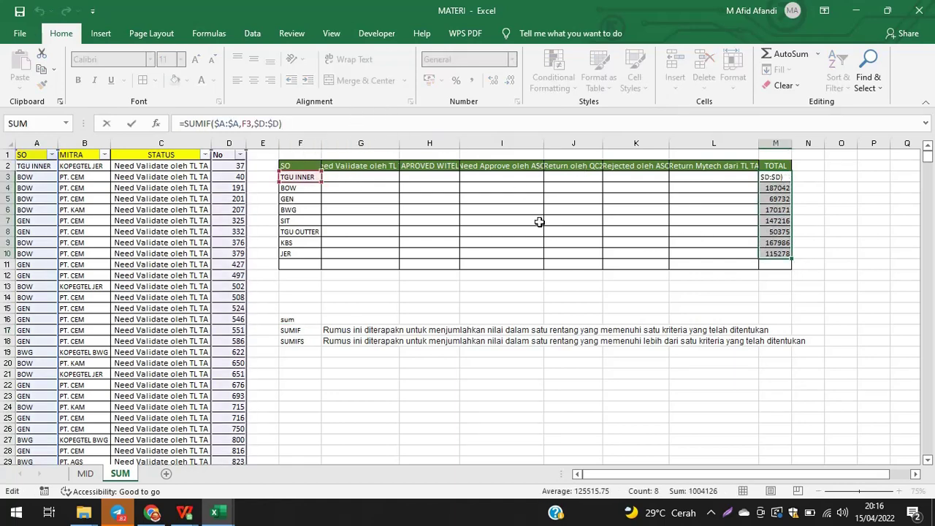
pyautogui.press('Return')
pyautogui.click(818, 176)
pyautogui.write('=')
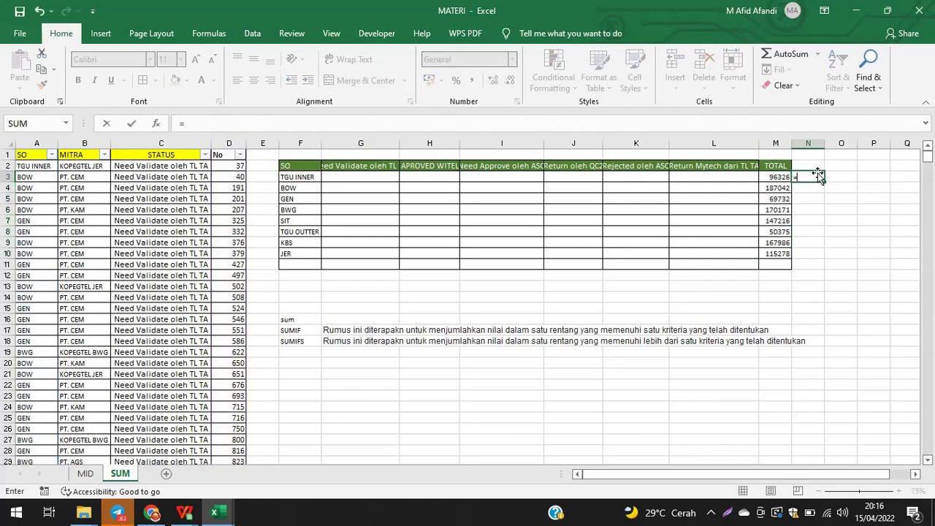
pyautogui.write('sum')
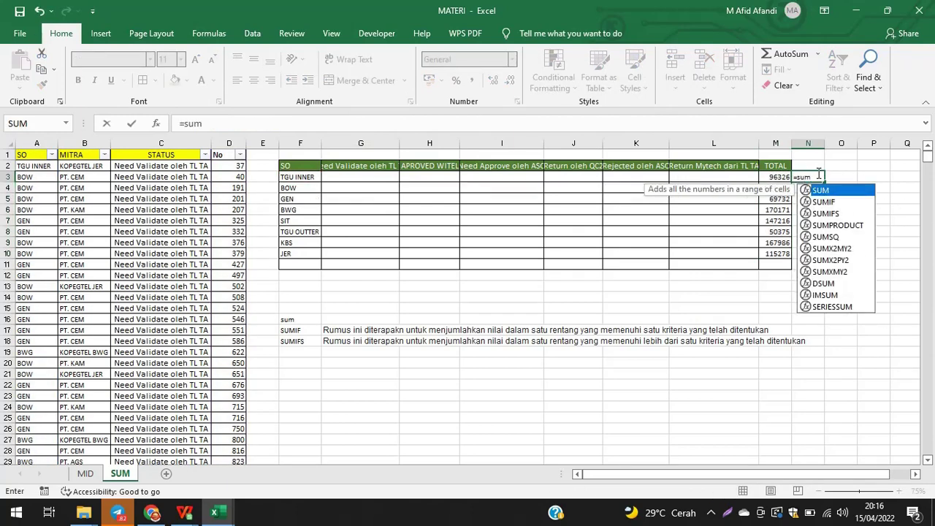
pyautogui.doubleClick(840, 202)
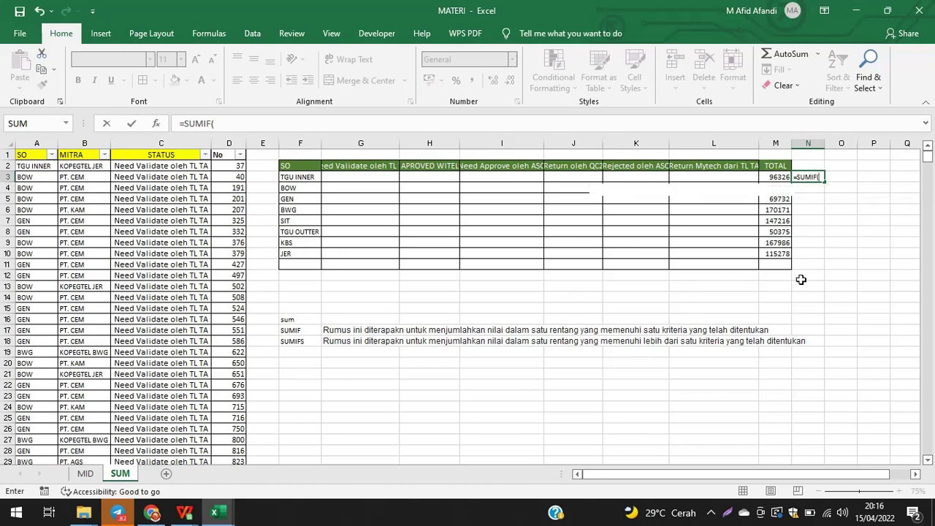
pyautogui.press('BackSpace')
pyautogui.press('BackSpace')
pyautogui.press('BackSpace')
pyautogui.press('BackSpace')
pyautogui.press('BackSpace')
pyautogui.press('BackSpace')
pyautogui.press('BackSpace')
pyautogui.press('Return')
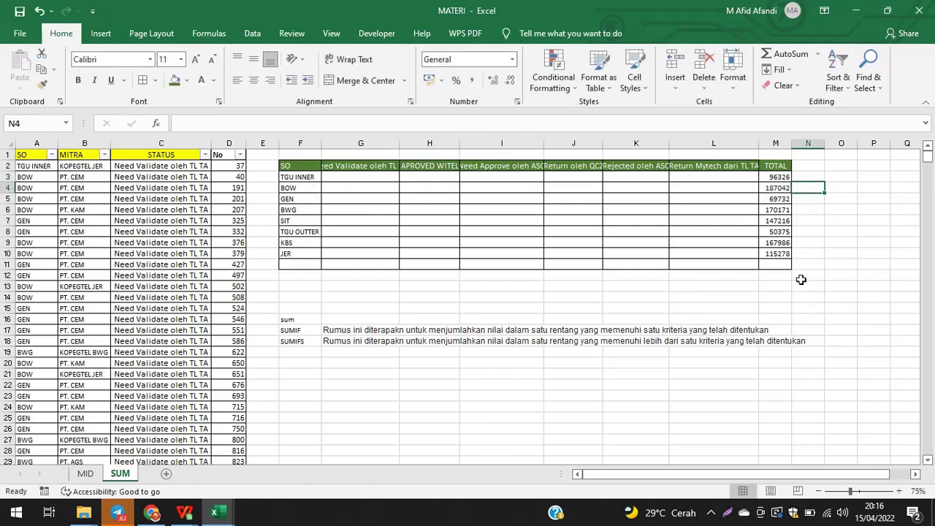
# Start a SUMIFS formula in G3 with the absolute column $D:$D as its sum range
pyautogui.click(358, 175)
pyautogui.write('=')
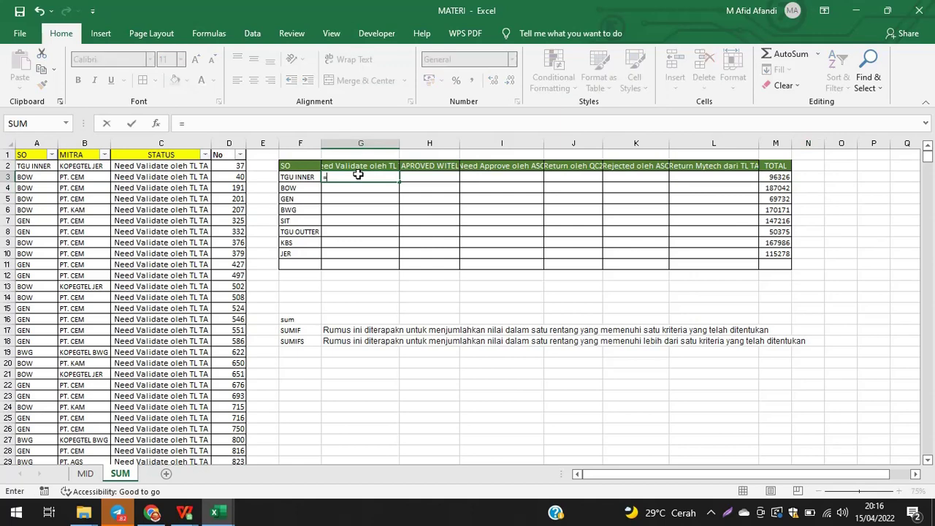
pyautogui.write('sum')
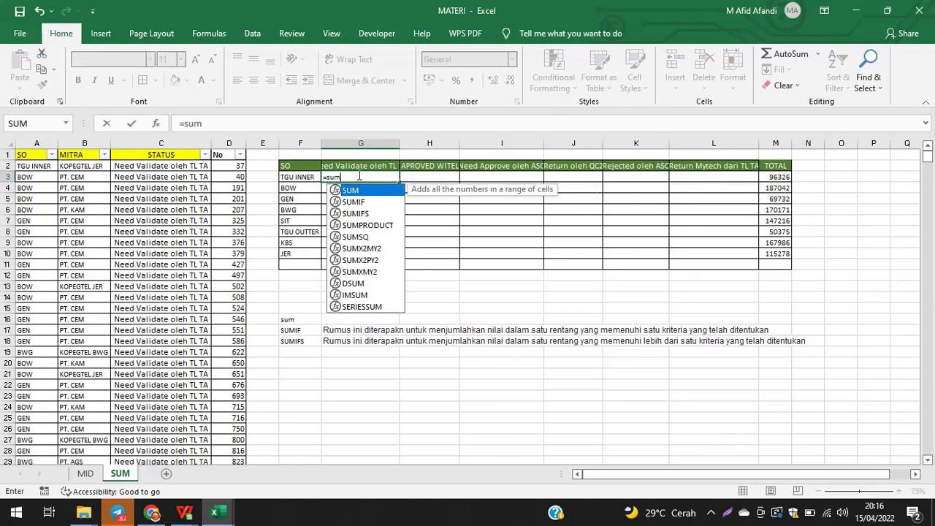
pyautogui.doubleClick(380, 214)
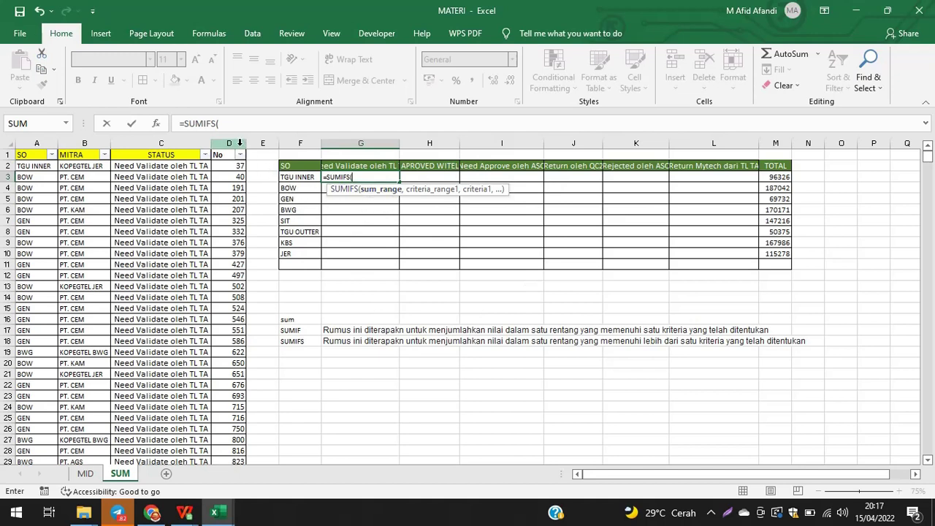
pyautogui.click(231, 143)
pyautogui.click(231, 142)
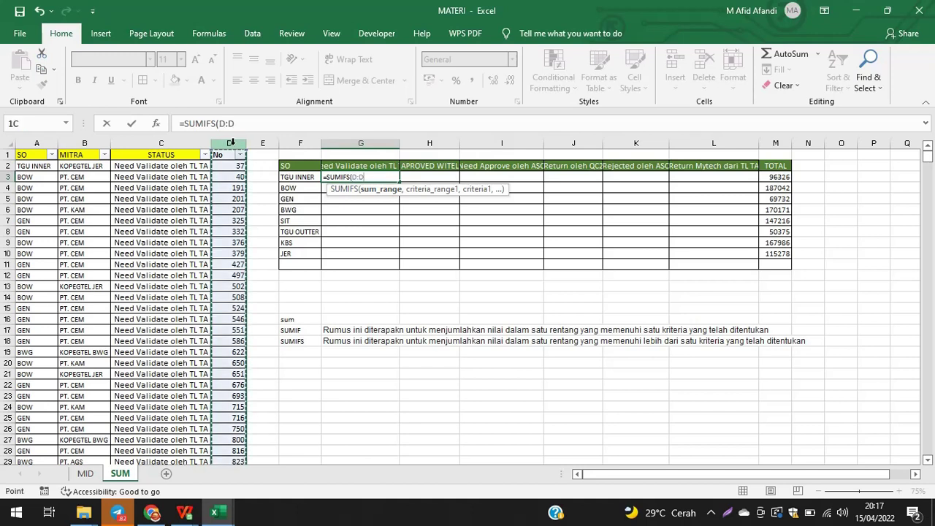
pyautogui.press('F4')
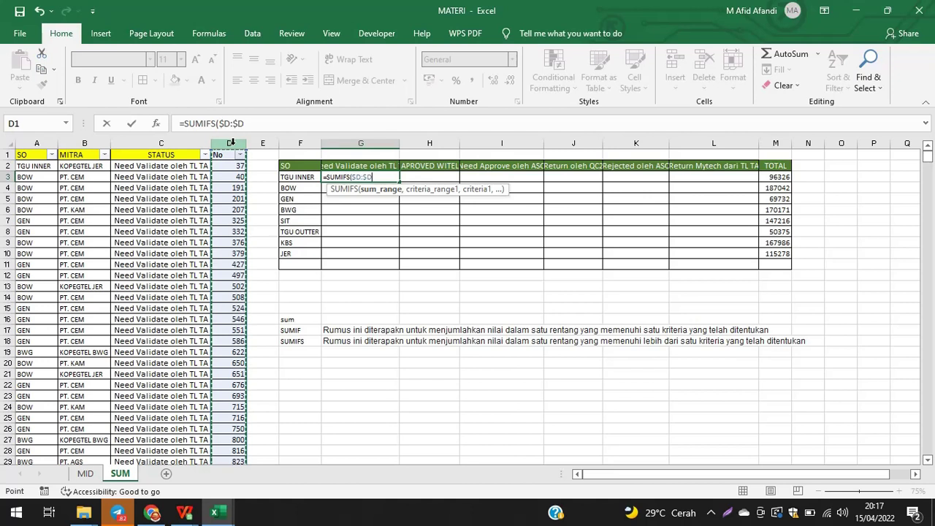
pyautogui.write(',')
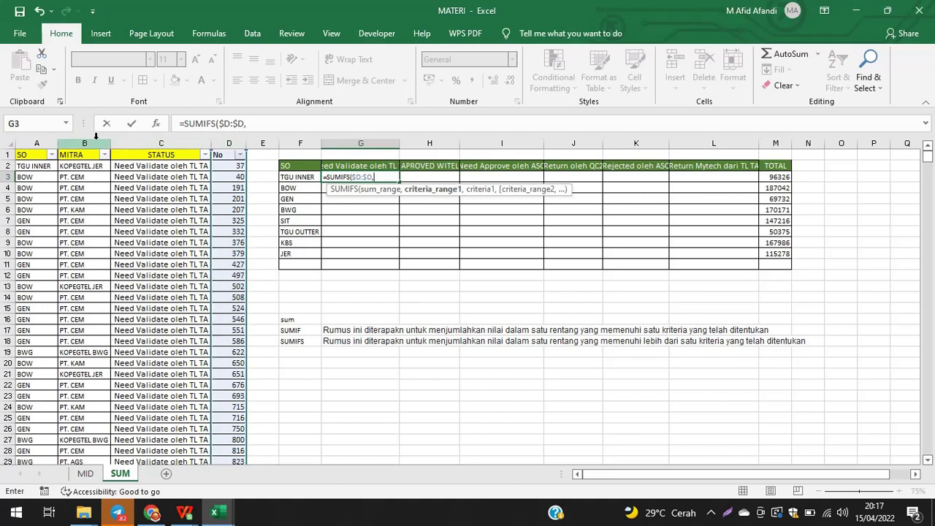
# Add $A:$A as the first criteria range of the SUMIFS formula, with the SO name in F3 as its criterion
pyautogui.click(42, 141)
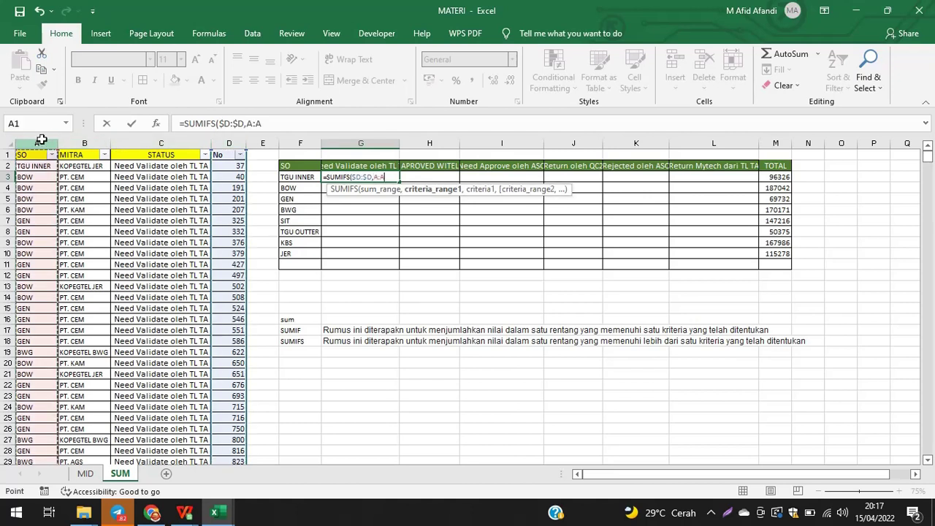
pyautogui.press('F4')
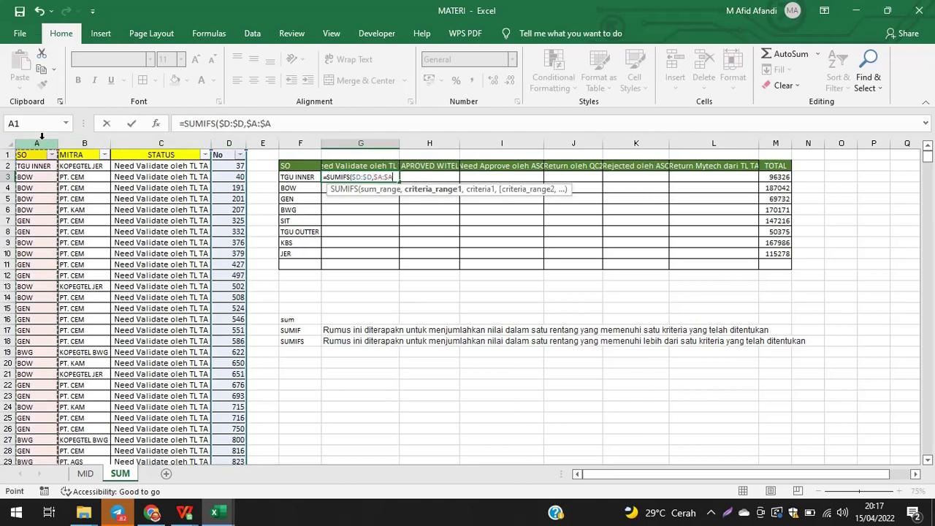
pyautogui.click(301, 177)
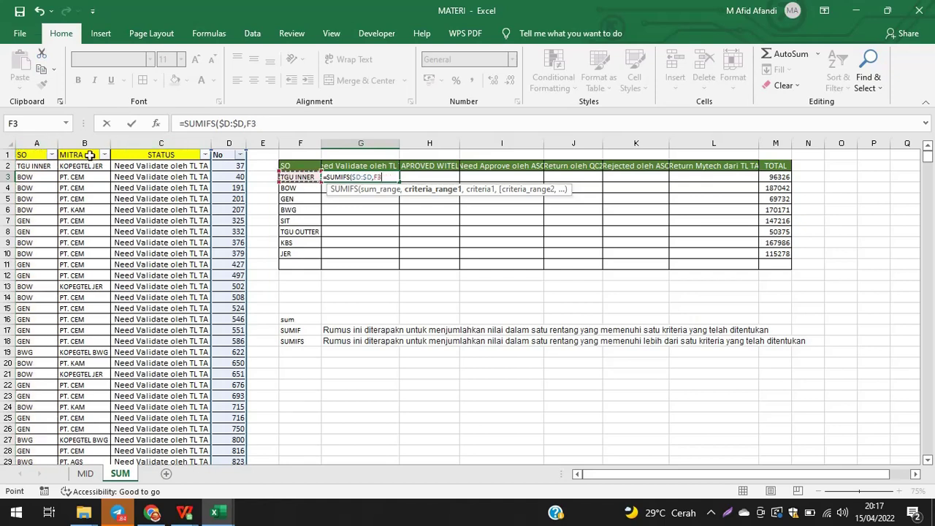
pyautogui.click(43, 141)
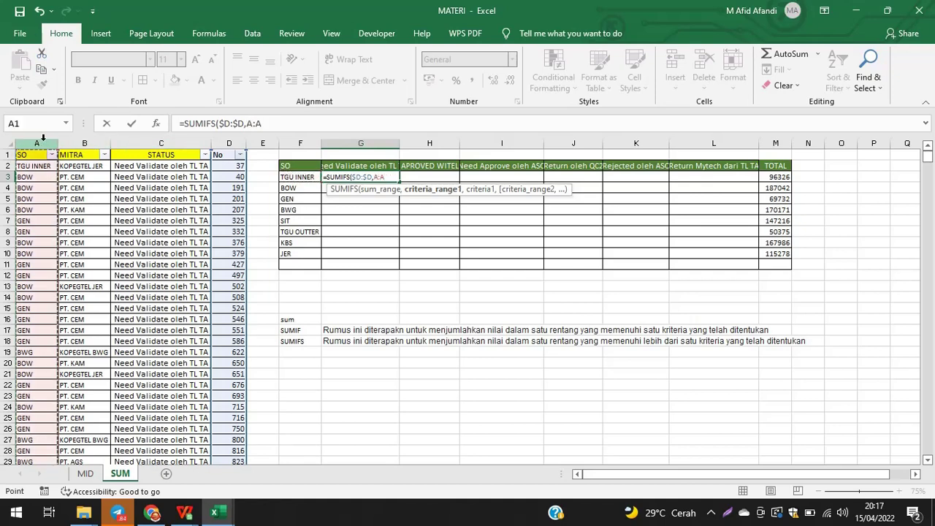
pyautogui.press('F4')
pyautogui.write(',')
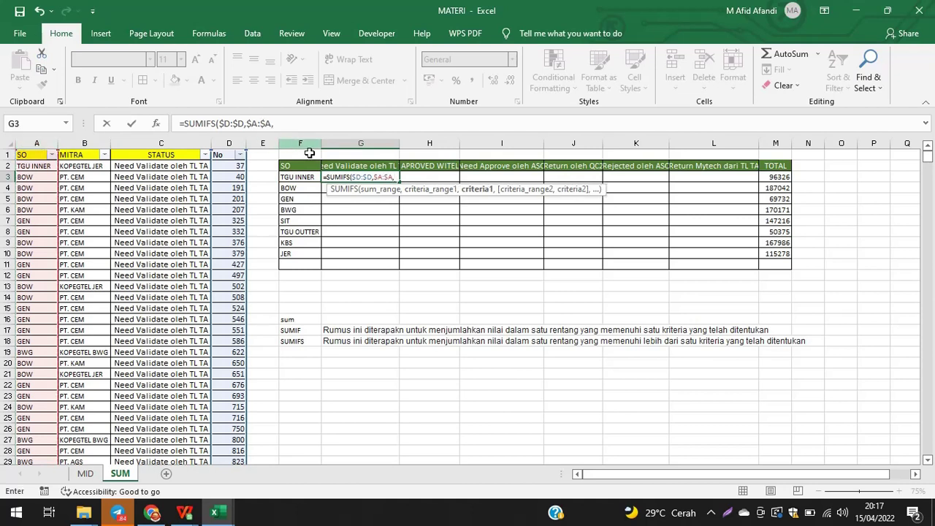
pyautogui.click(300, 178)
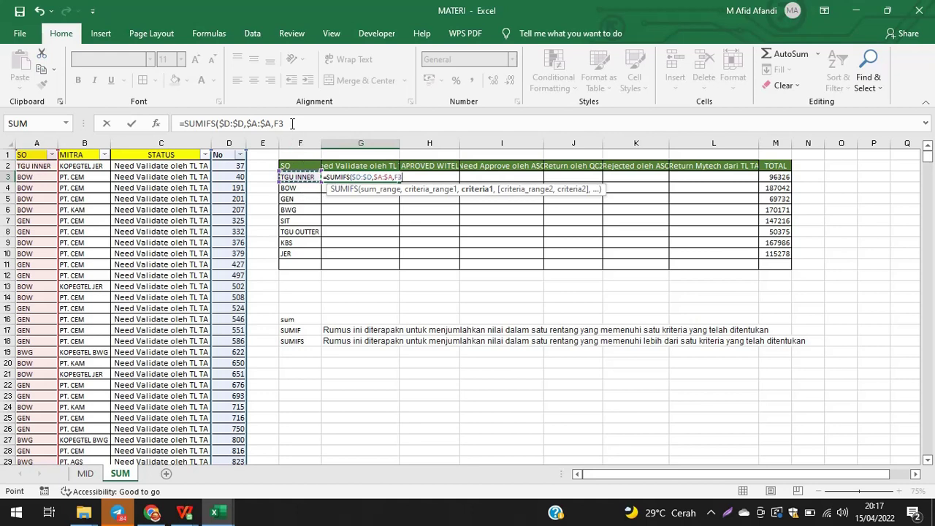
# Complete the SUMIFS formula in G3 with $C:$C as the second criteria range and the status header G$2 as its criterion
pyautogui.click(292, 124)
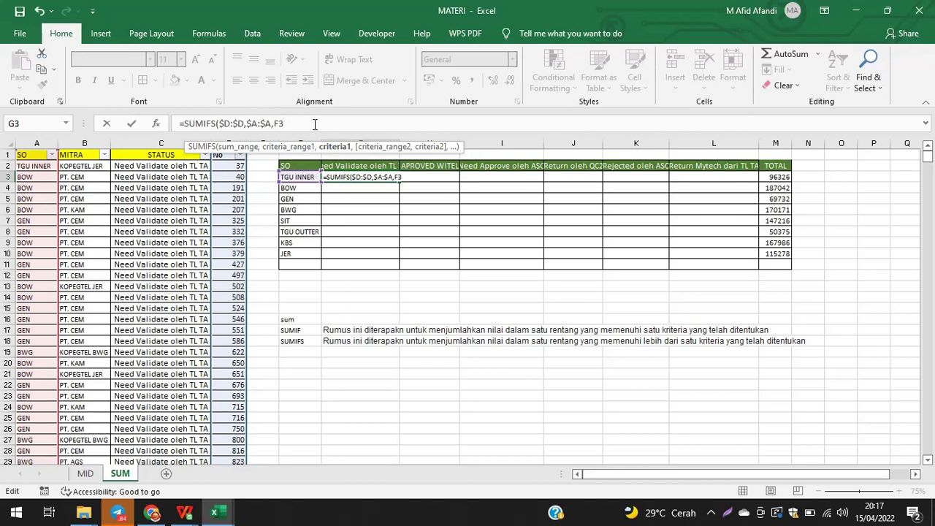
pyautogui.write(',')
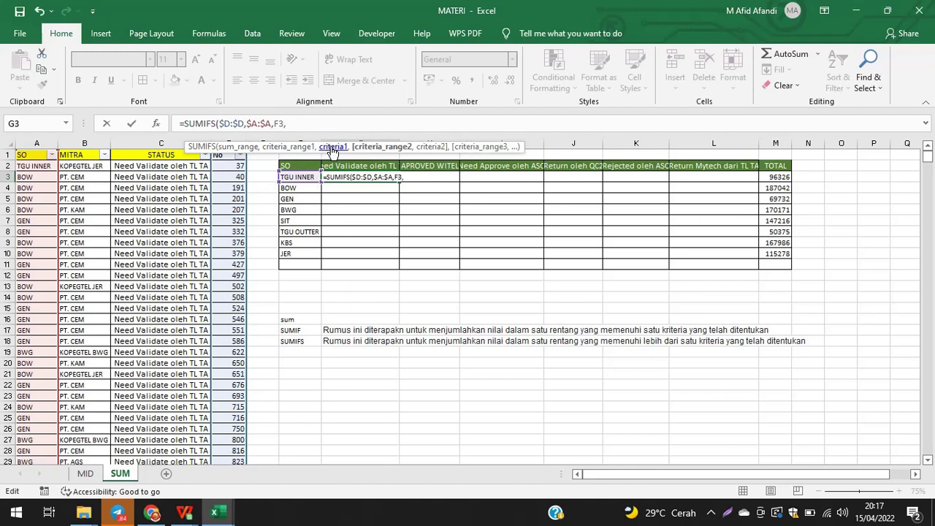
pyautogui.click(134, 140)
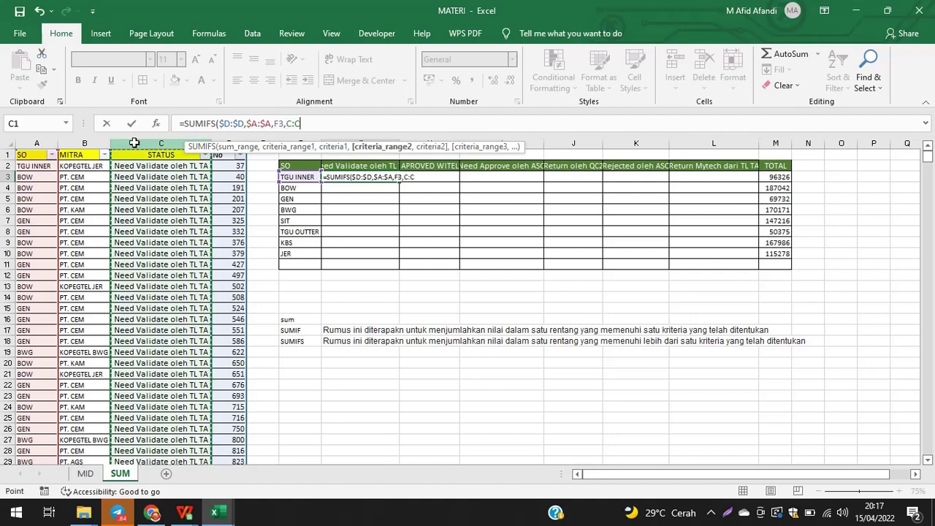
pyautogui.press('F4')
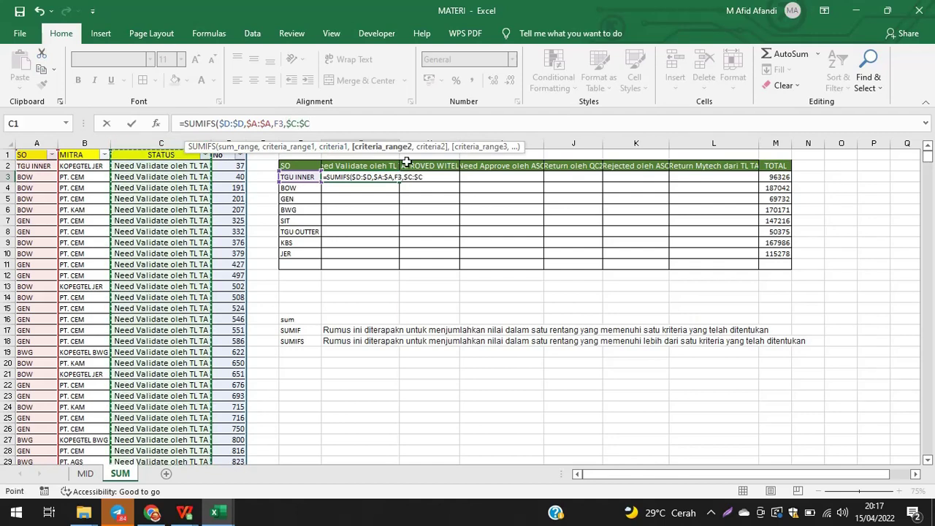
pyautogui.write(',')
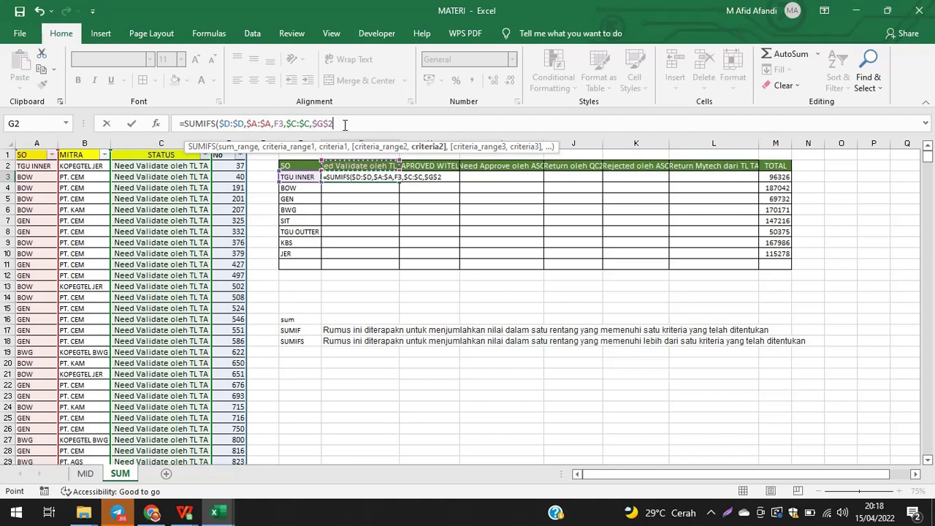
pyautogui.press('Left')
pyautogui.press('Left')
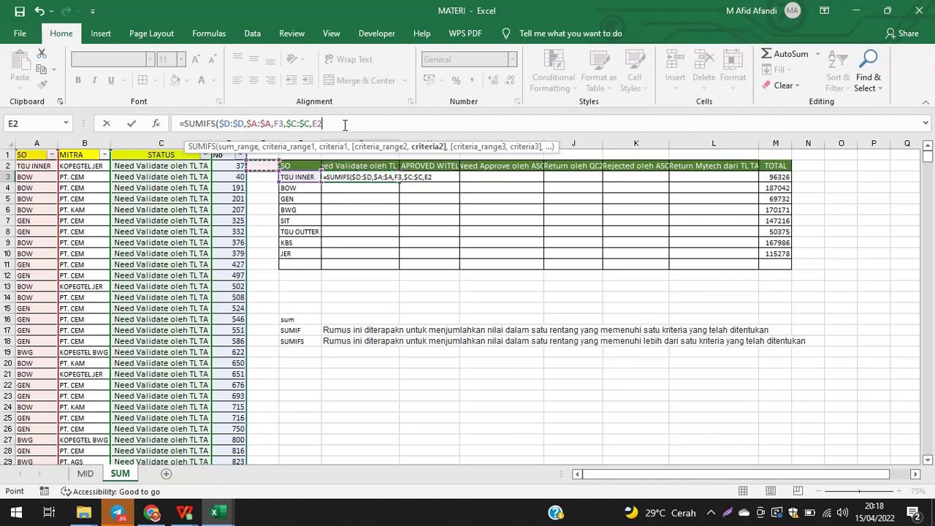
pyautogui.press('Right')
pyautogui.press('Right')
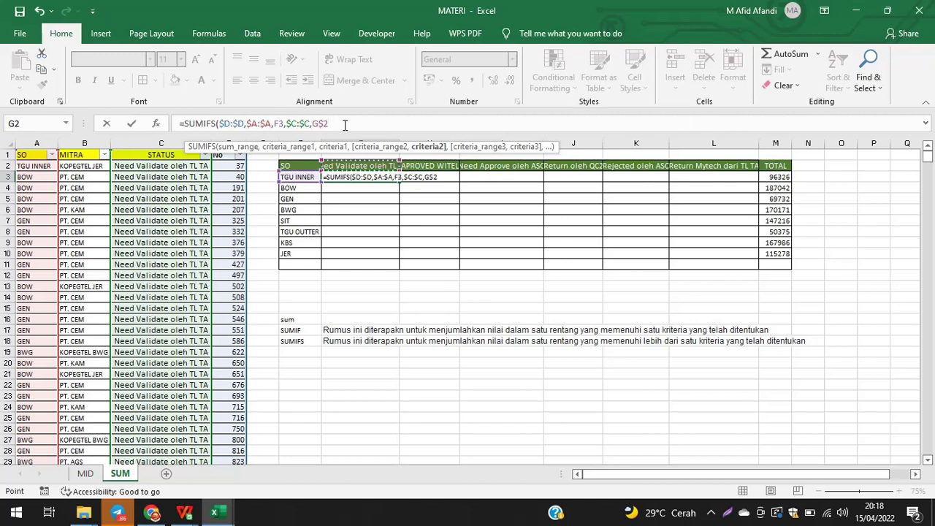
pyautogui.press('Return')
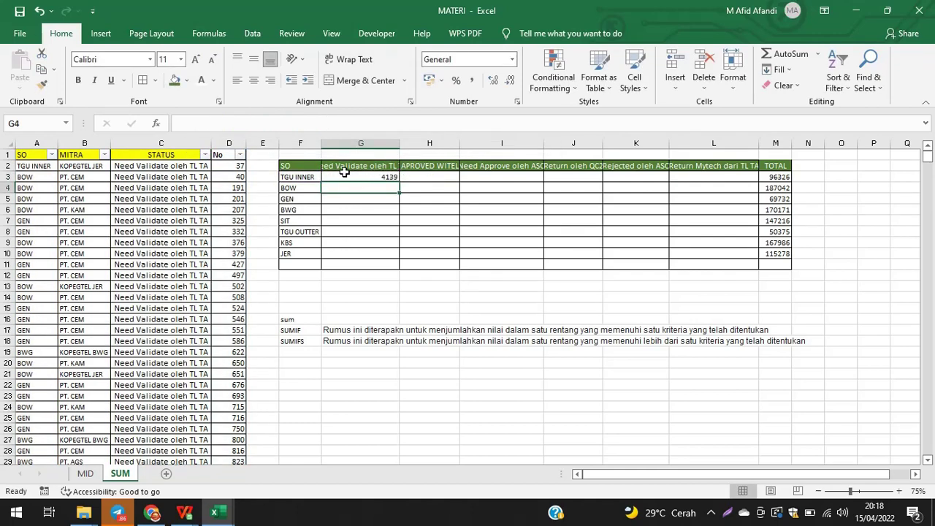
# Make column G of the summary table narrower so that all the status columns fit on screen
pyautogui.doubleClick(400, 143)
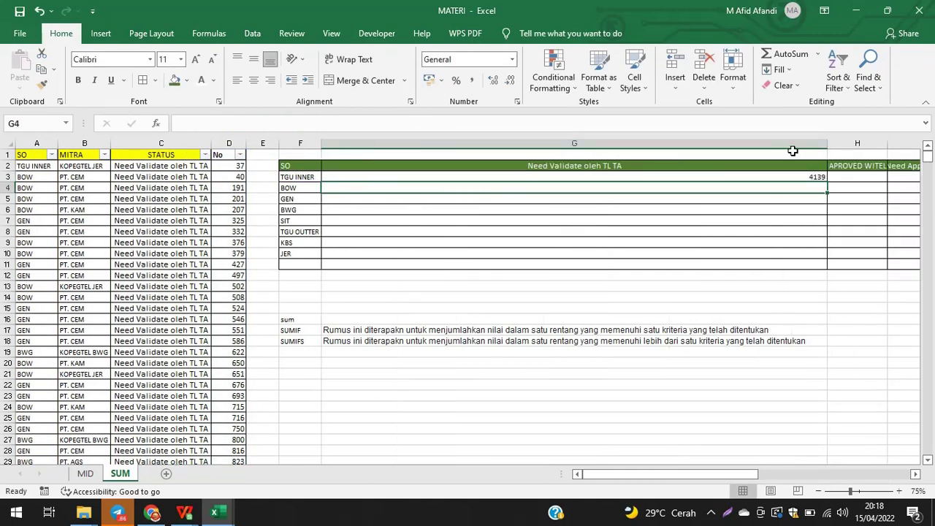
pyautogui.moveTo(824, 144); pyautogui.dragTo(386, 184)
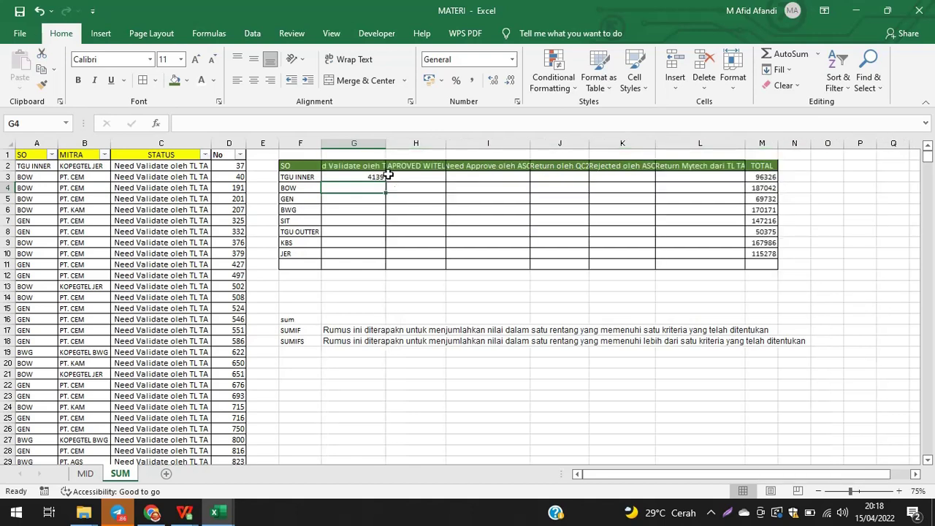
# Compare the No and SO source columns, F3 and the header in G2 with the arguments of the SUMIFS formula in G3
pyautogui.moveTo(233, 176); pyautogui.dragTo(235, 276)
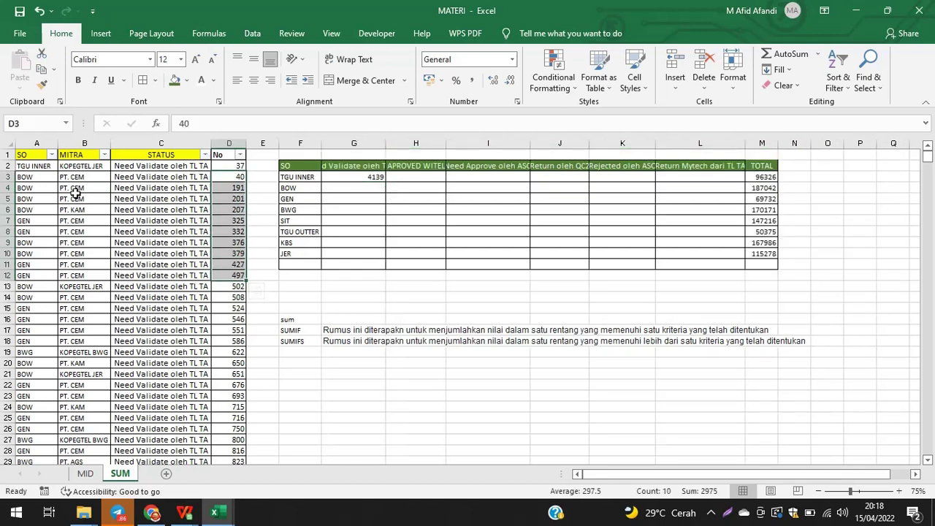
pyautogui.click(38, 176)
pyautogui.moveTo(38, 172); pyautogui.dragTo(40, 243)
pyautogui.click(305, 178)
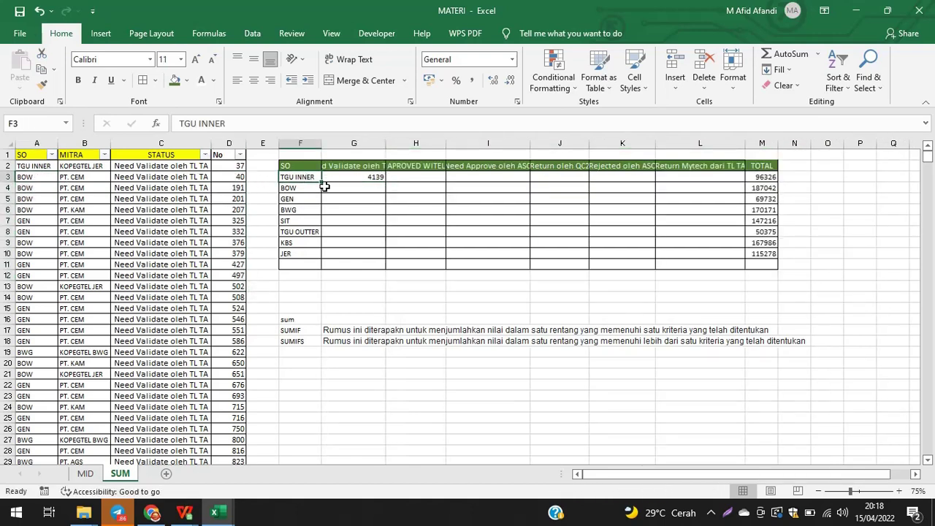
pyautogui.click(341, 166)
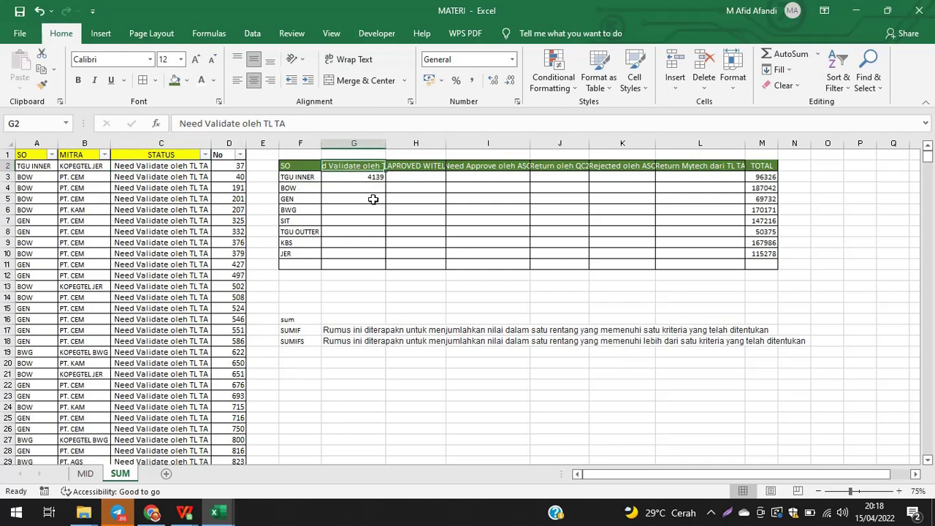
pyautogui.click(374, 177)
pyautogui.click(348, 123)
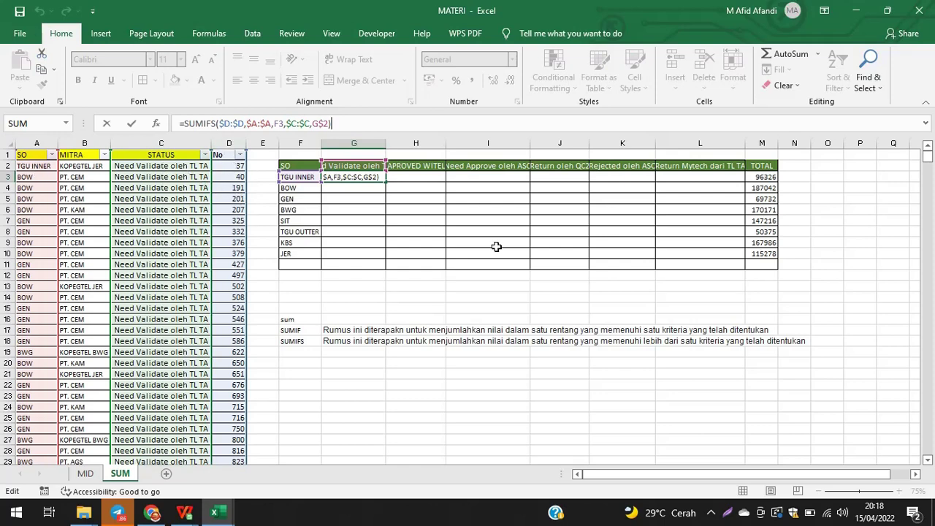
pyautogui.press('Return')
# Copy the SUMIFS formula from G3 into G3:L10, pasting formulas only
pyautogui.click(364, 174)
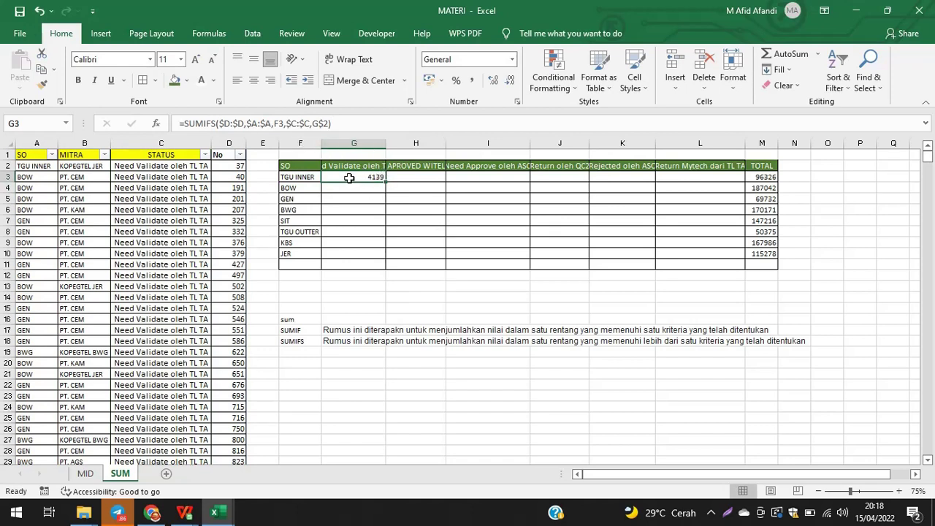
pyautogui.hotkey('ctrl', 'c')
pyautogui.keyDown('shift'); pyautogui.click(714, 256); pyautogui.keyUp('shift')
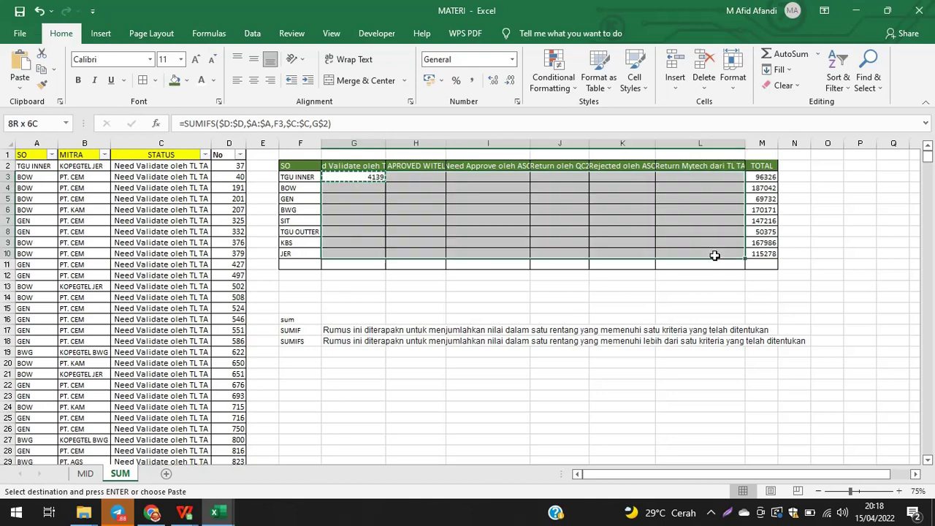
pyautogui.rightClick(715, 256)
pyautogui.click(785, 248)
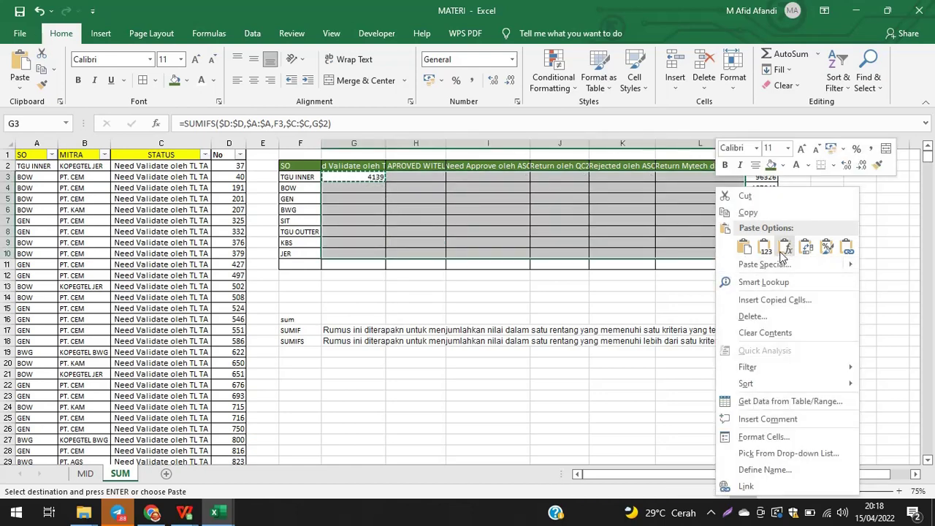
pyautogui.click(782, 256)
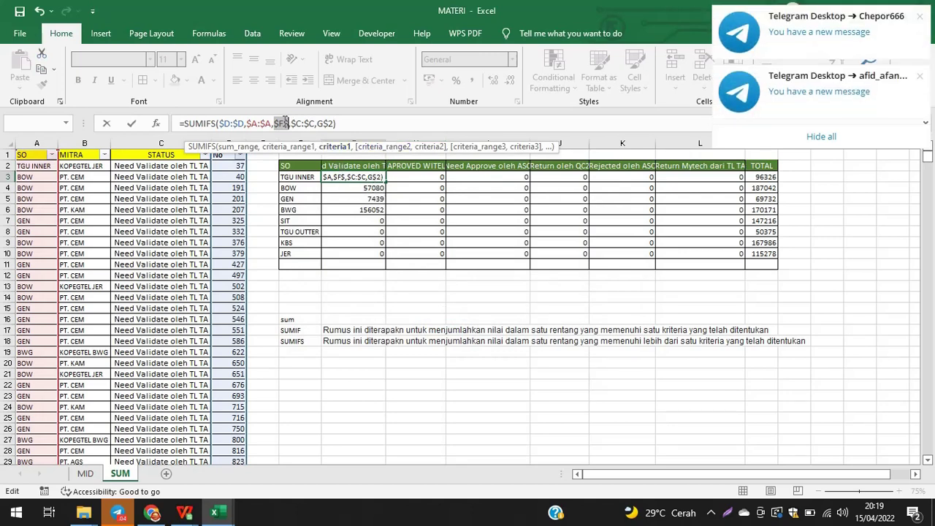
# Replace the first criterion of the SUMIFS formula in G3 with $F3, keeping column F fixed and the row relative
pyautogui.click(288, 123)
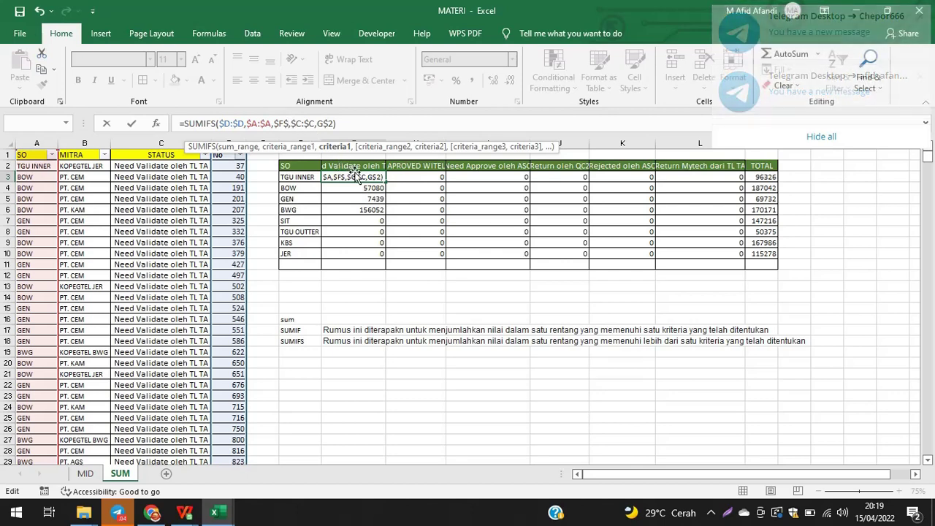
pyautogui.press('BackSpace')
pyautogui.press('BackSpace')
pyautogui.press('BackSpace')
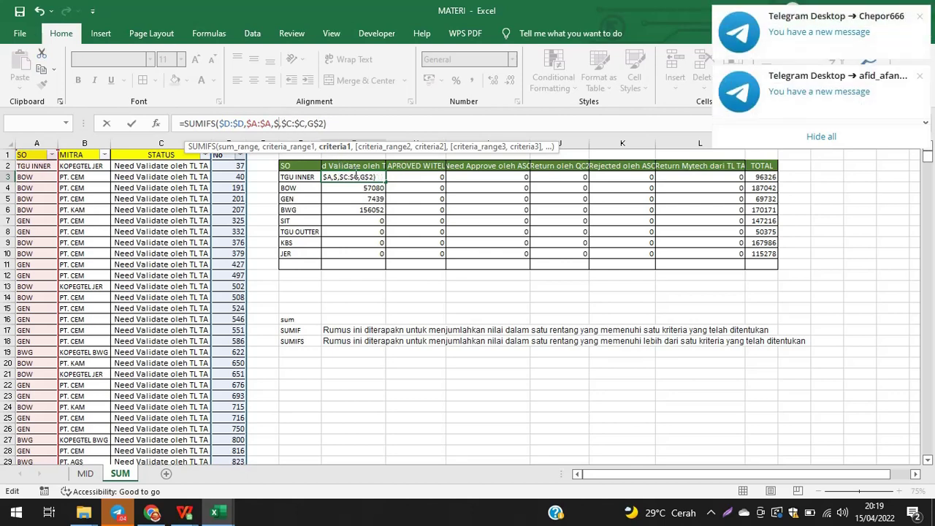
pyautogui.click(306, 175)
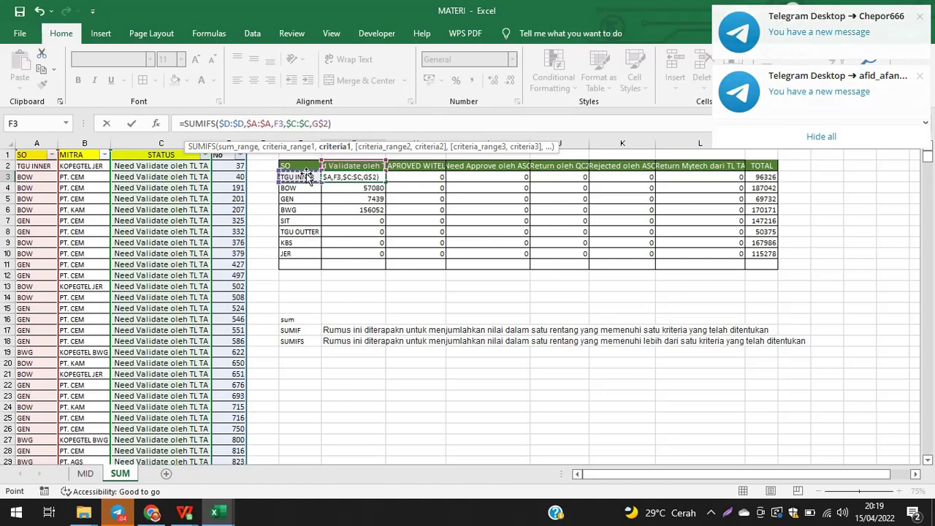
pyautogui.press('F4')
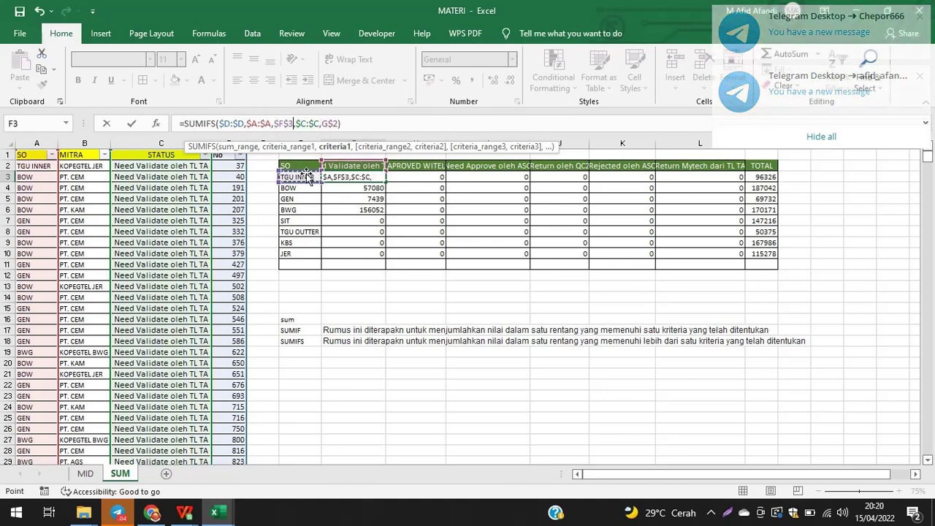
pyautogui.press('F4')
pyautogui.press('F4')
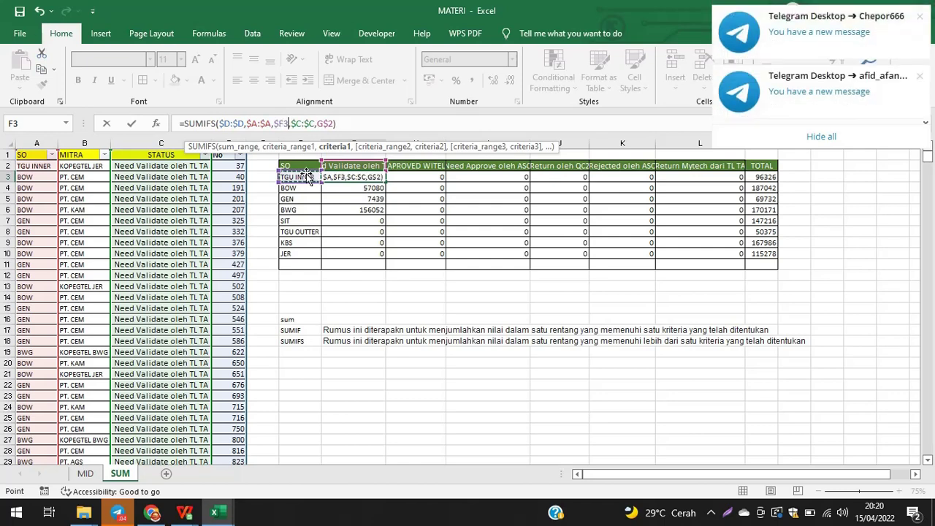
pyautogui.press('Return')
pyautogui.press('Up')
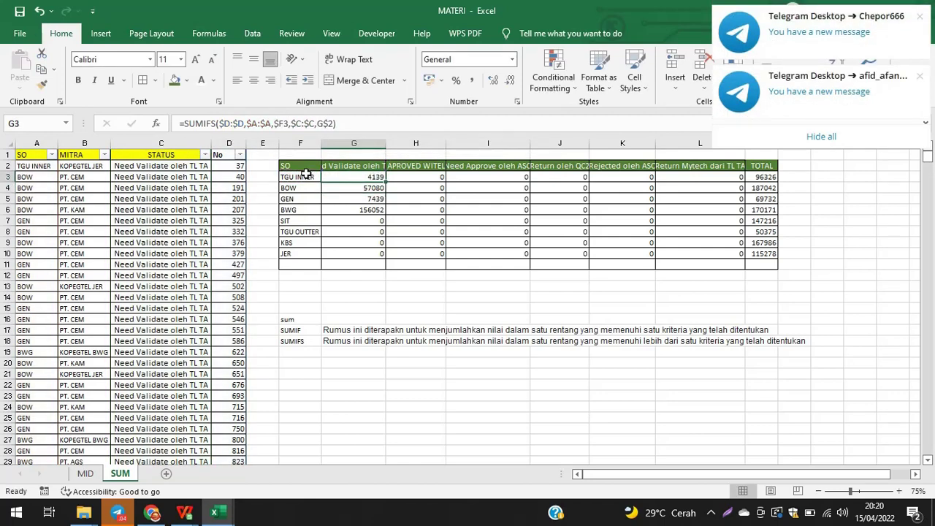
# Copy the corrected SUMIFS formula from G3 into the whole range G3:L10
pyautogui.hotkey('ctrl', 'c')
pyautogui.keyDown('shift'); pyautogui.click(735, 255); pyautogui.keyUp('shift')
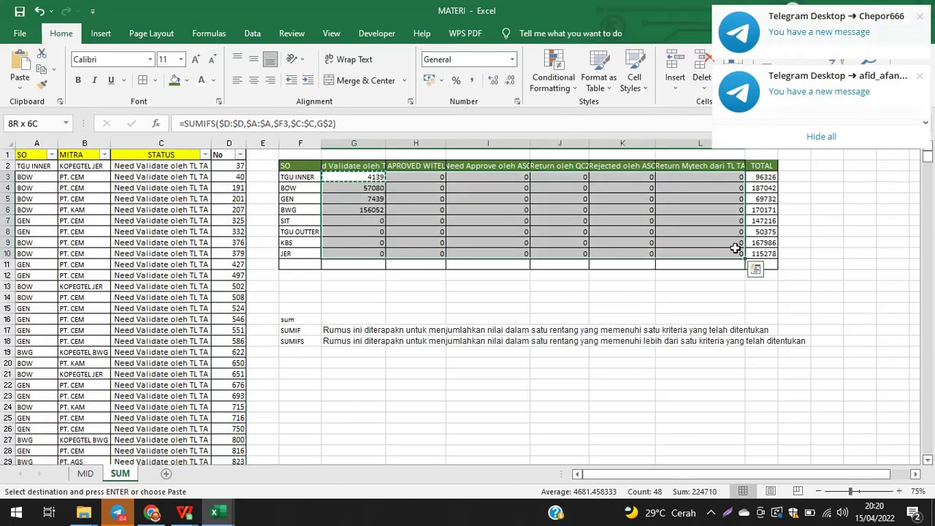
pyautogui.hotkey('ctrl', 'v')
pyautogui.click(523, 330)
pyautogui.click(572, 222)
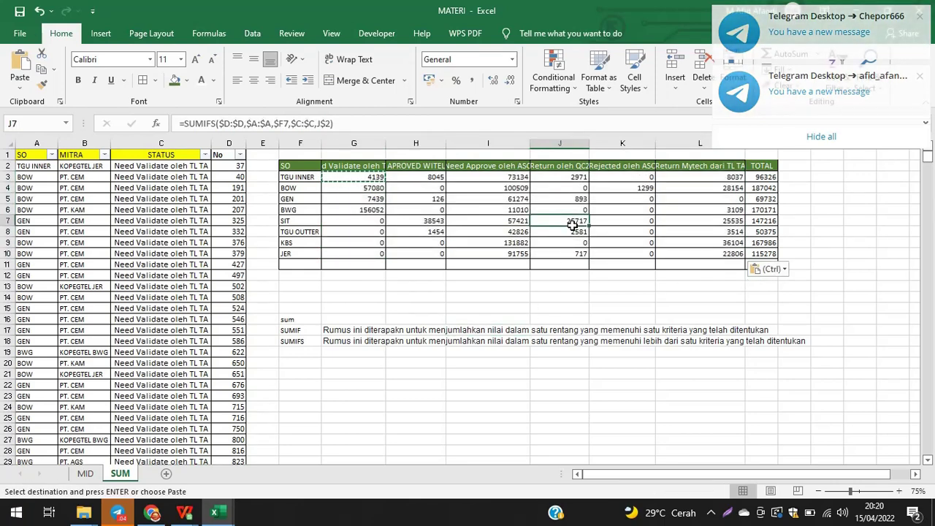
pyautogui.click(673, 222)
# Compare the SUMIFS results per SO and status with the source columns A to D and the TOTAL formula in M3
pyautogui.moveTo(230, 176); pyautogui.dragTo(231, 258)
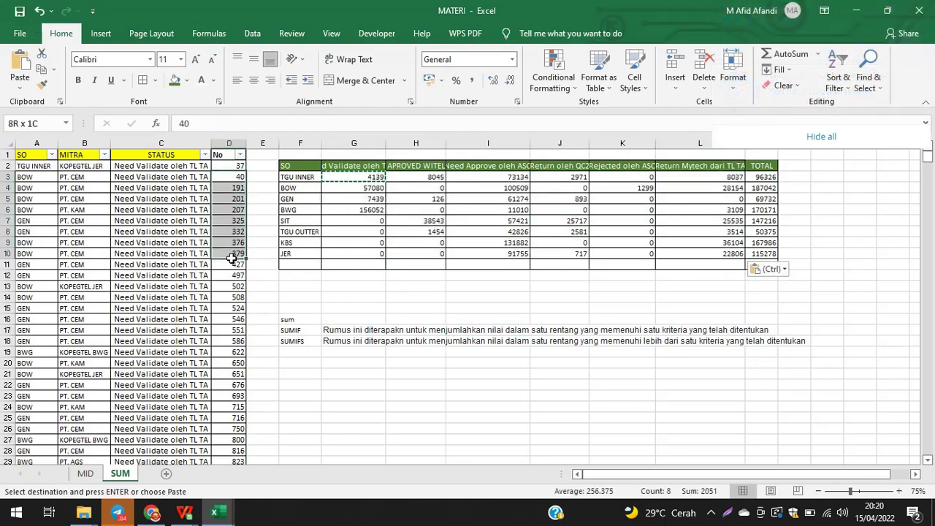
pyautogui.click(497, 207)
pyautogui.click(309, 211)
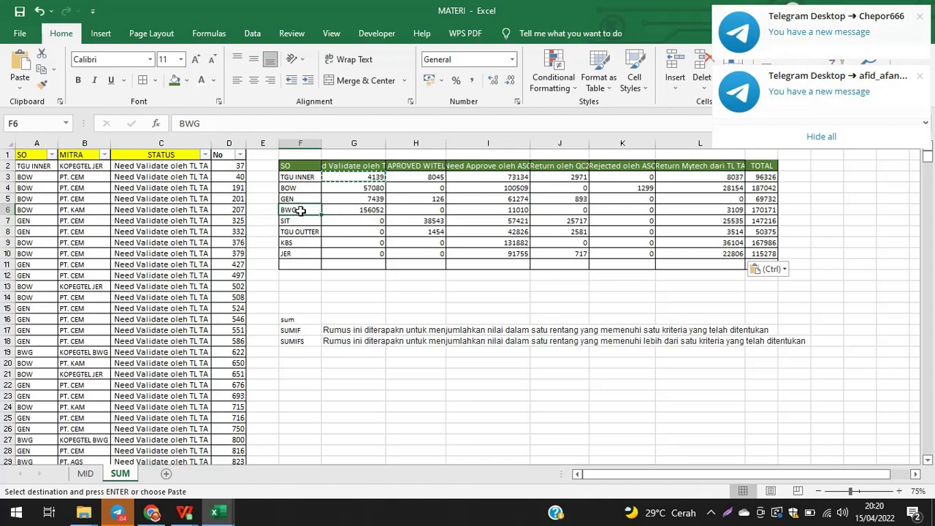
pyautogui.click(360, 209)
pyautogui.click(345, 167)
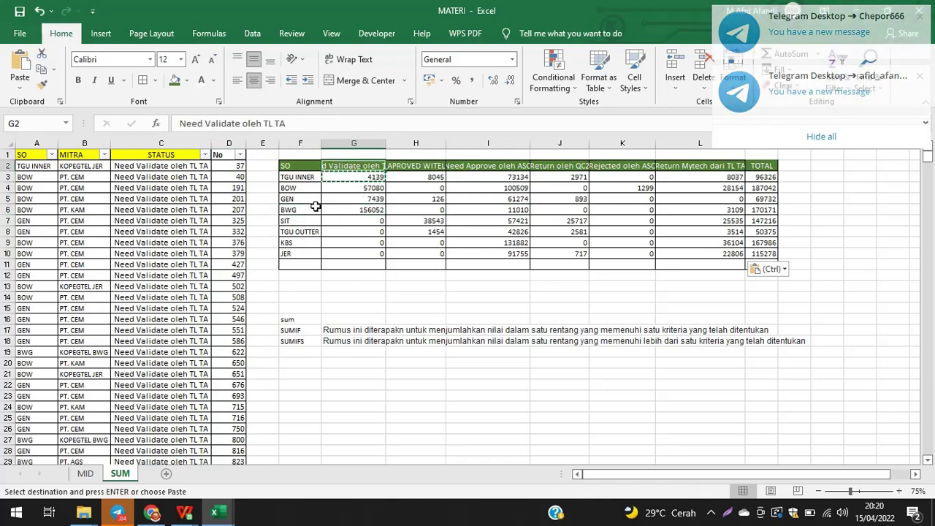
pyautogui.click(298, 221)
pyautogui.click(372, 220)
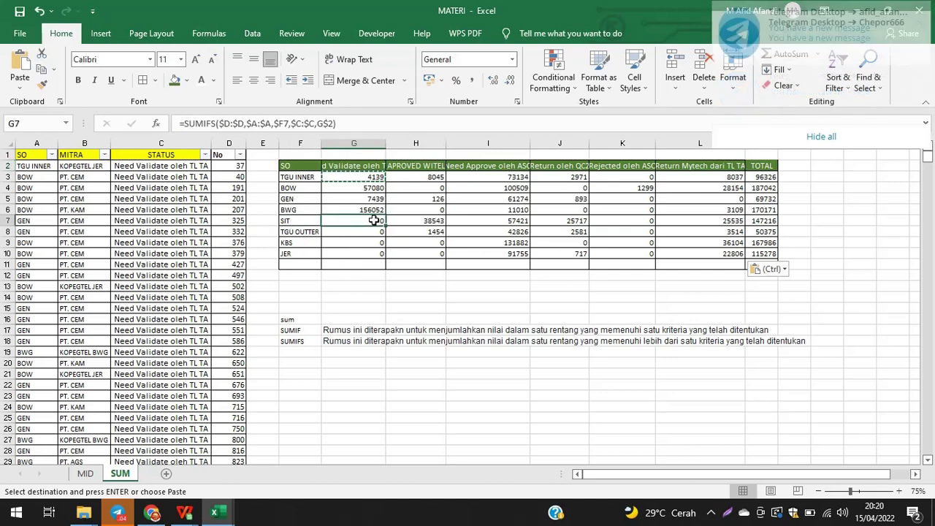
pyautogui.click(297, 223)
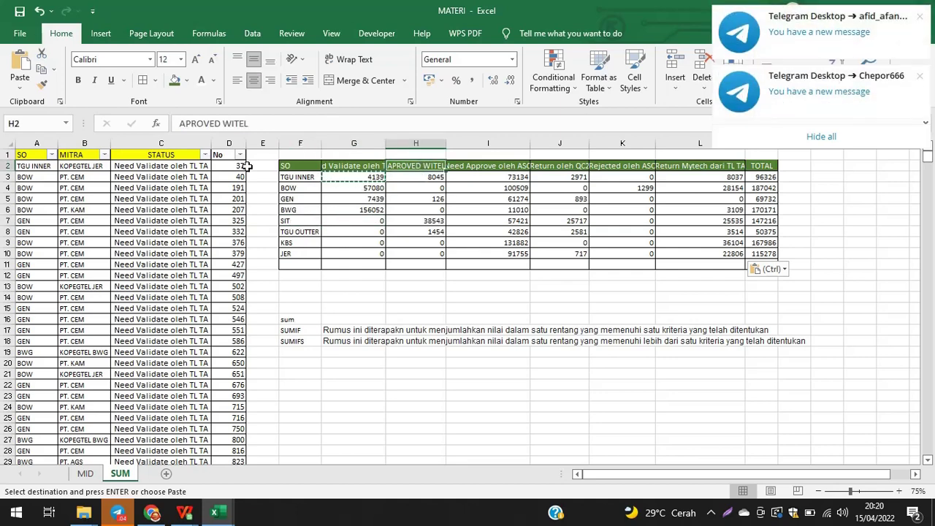
pyautogui.click(430, 225)
pyautogui.click(127, 172)
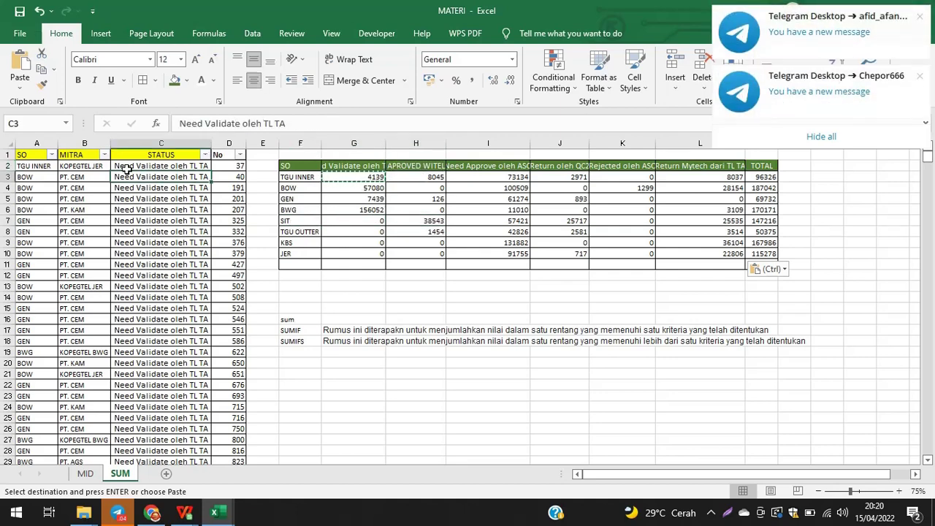
pyautogui.moveTo(36, 142); pyautogui.dragTo(241, 143)
pyautogui.click(353, 188)
pyautogui.click(645, 230)
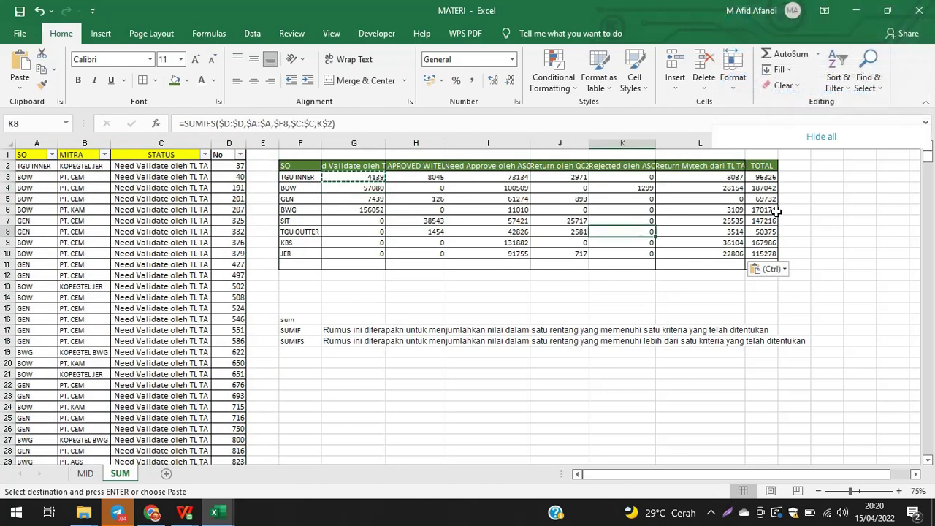
pyautogui.click(771, 177)
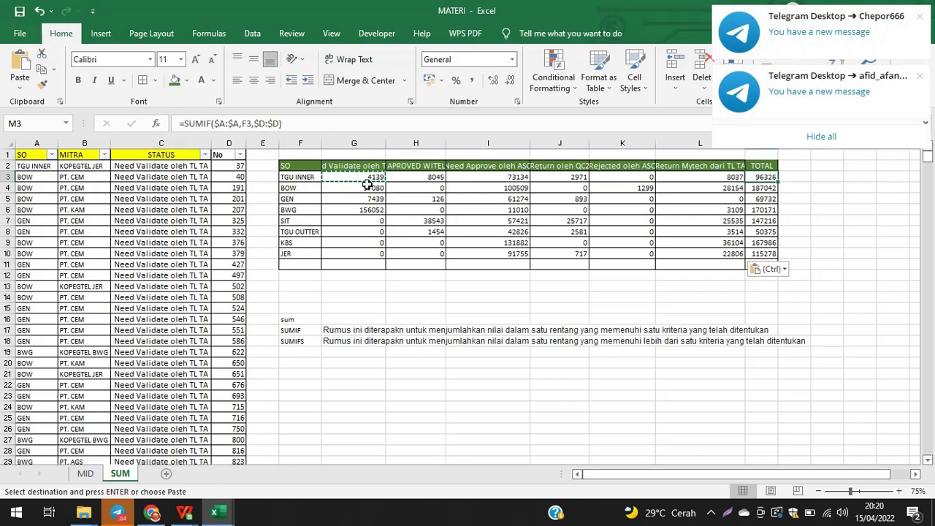
# Compare the sum of the SUMIFS results in G3:L10 with the sum of the No column in the source data
pyautogui.moveTo(367, 181); pyautogui.dragTo(724, 253)
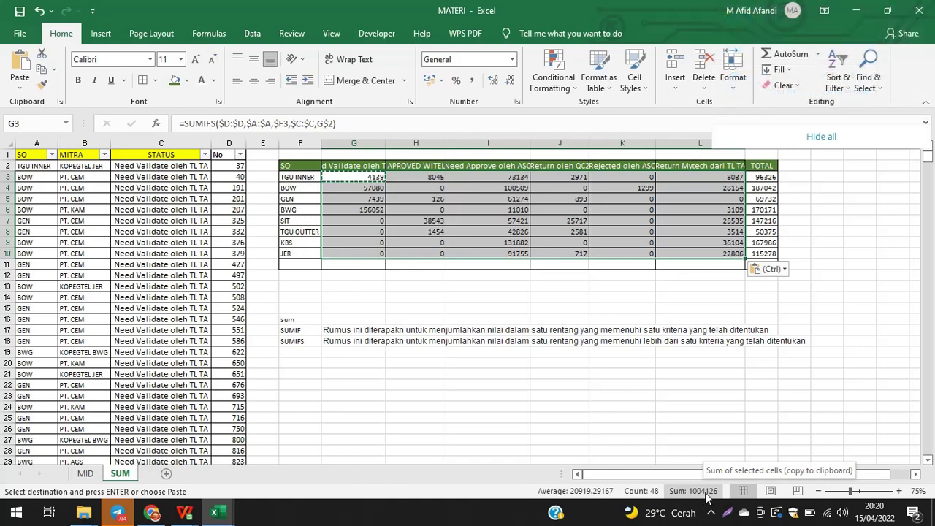
pyautogui.click(229, 168)
pyautogui.hotkey('ctrl', 'shift', 'Down')
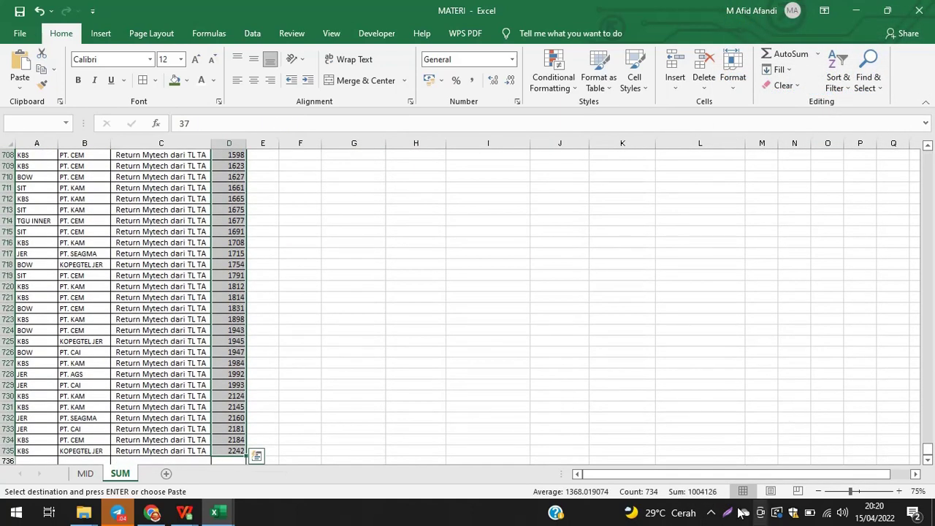
pyautogui.moveTo(928, 448); pyautogui.dragTo(927, 151)
pyautogui.click(648, 241)
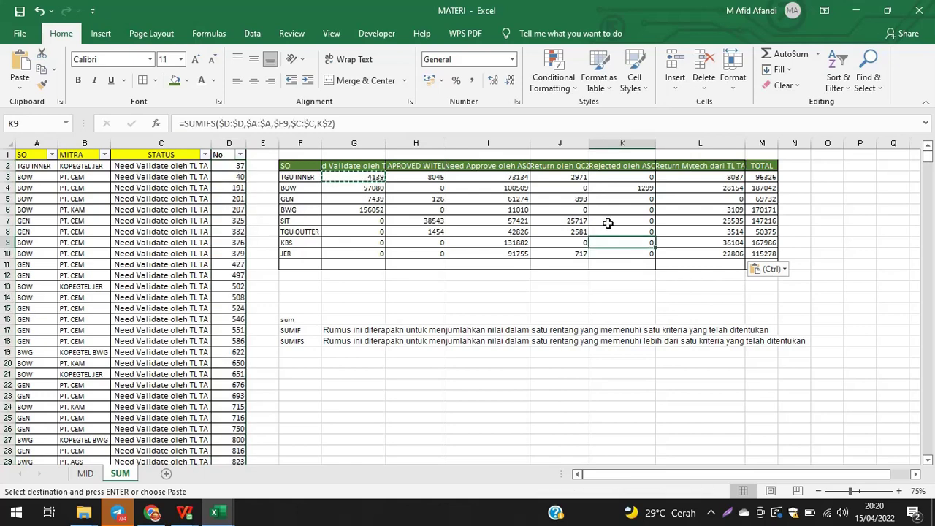
# Examine which ranges and criteria cells the SUMIFS formula in K8 refers to
pyautogui.click(624, 211)
pyautogui.click(630, 233)
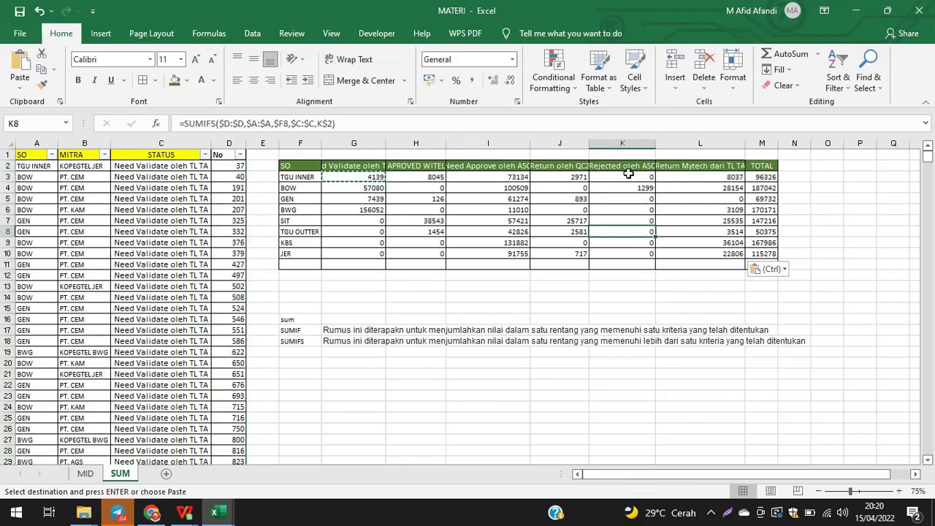
pyautogui.press('F2')
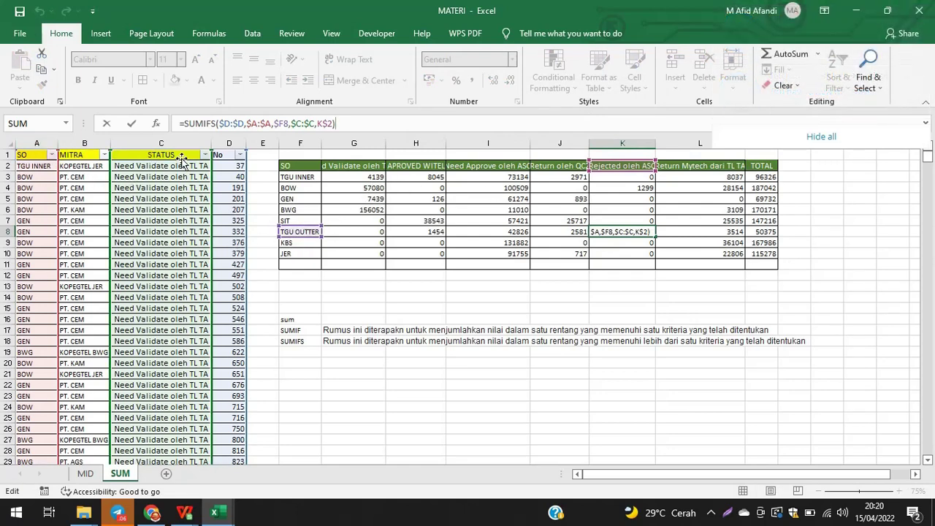
pyautogui.press('Return')
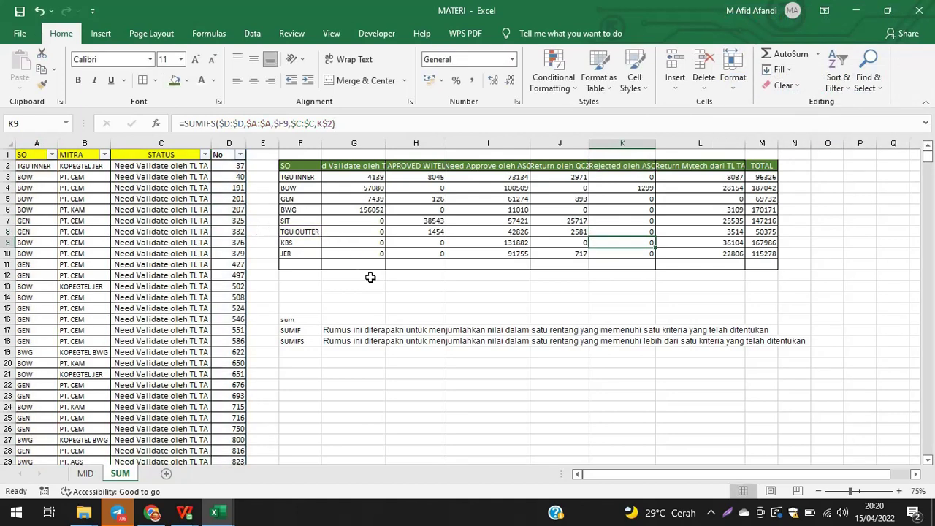
# Total the first status column in G11 with the formula =SUM(G3:G10)
pyautogui.click(358, 264)
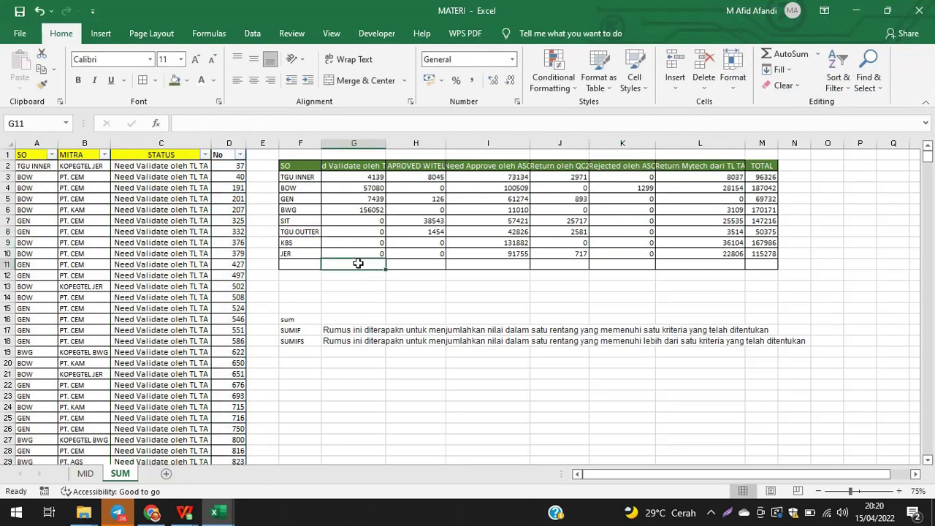
pyautogui.write('=')
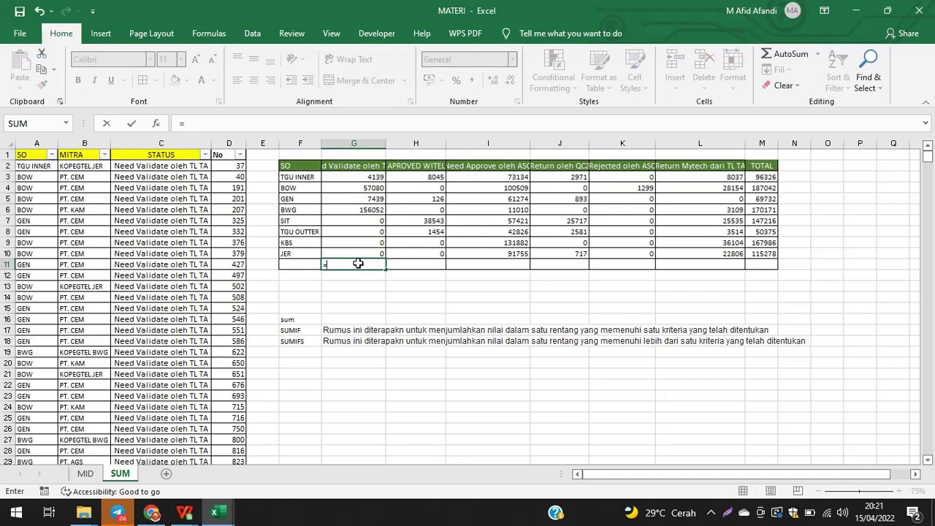
pyautogui.write('sum')
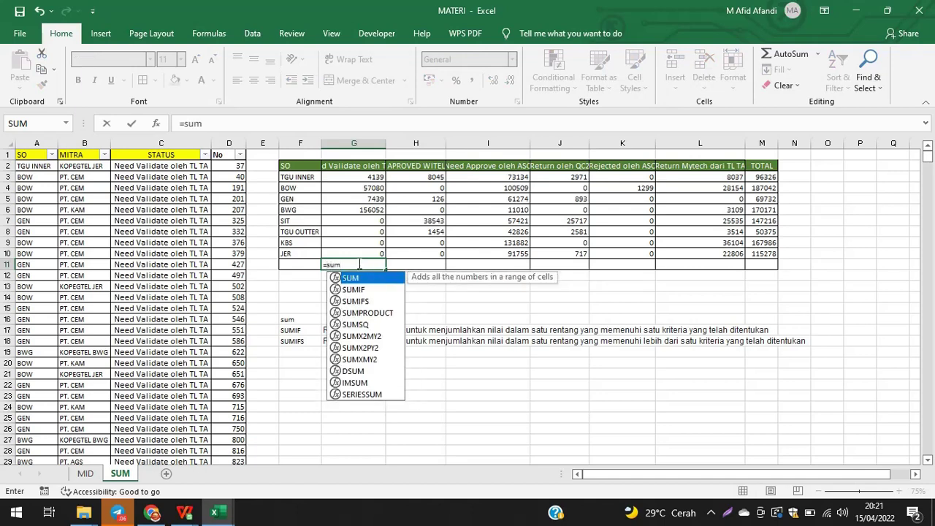
pyautogui.write('(')
pyautogui.press('Up')
pyautogui.hotkey('shift', 'Up')
pyautogui.hotkey('shift', 'Up')
pyautogui.hotkey('shift', 'Up')
pyautogui.hotkey('shift', 'Up')
pyautogui.hotkey('shift', 'Up')
pyautogui.hotkey('shift', 'Up')
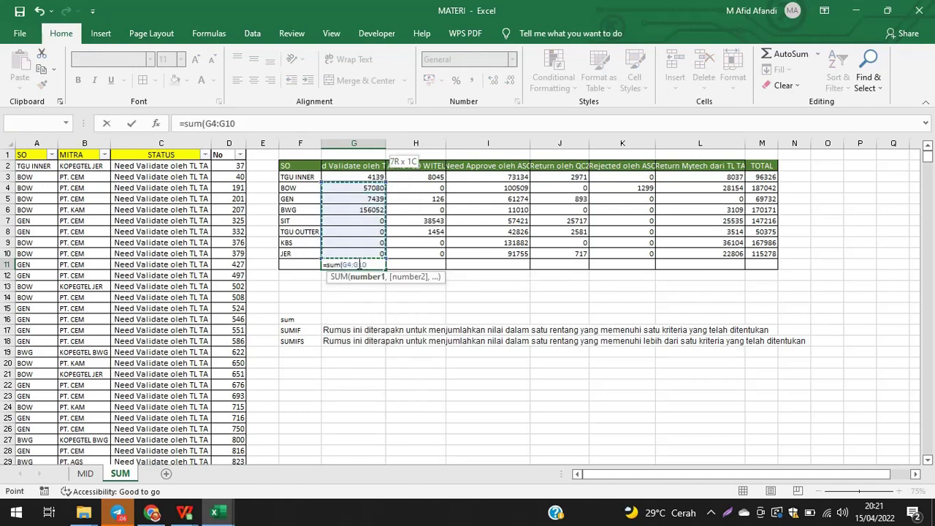
pyautogui.hotkey('shift', 'Up')
pyautogui.press('Return')
pyautogui.press('Up')
# Copy the SUM formula from G11 across the bottom row of the summary table to M11
pyautogui.hotkey('ctrl', 'c')
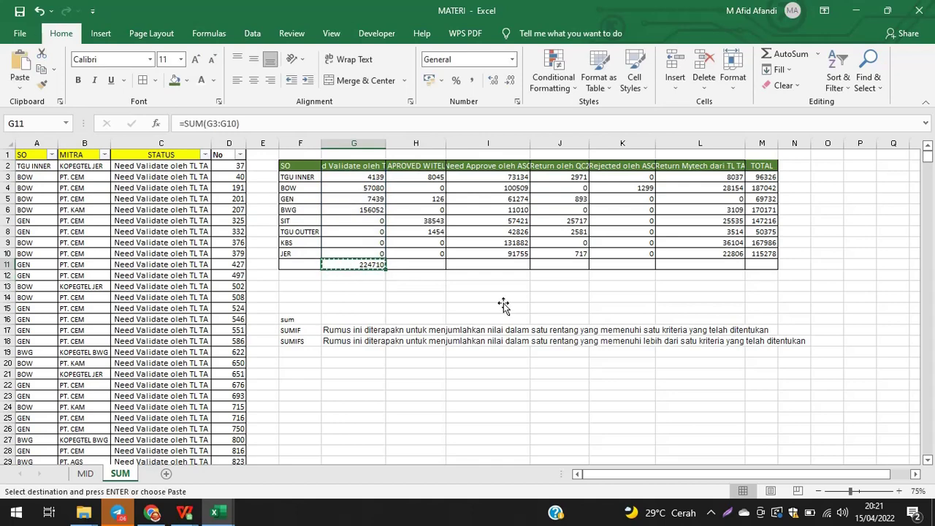
pyautogui.moveTo(762, 263); pyautogui.dragTo(417, 264)
pyautogui.hotkey('ctrl', 'v')
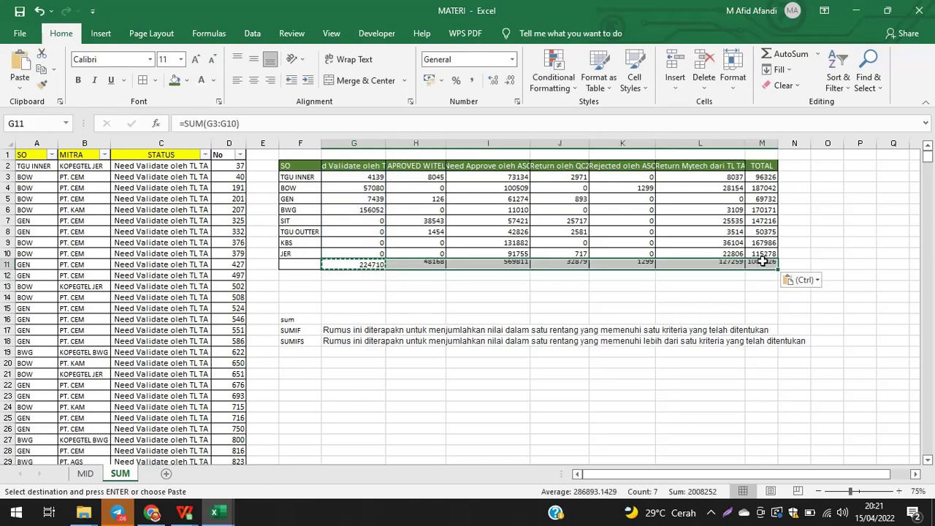
pyautogui.click(595, 287)
# Review the SUMIF and SUMIFS descriptions in F17:F18 against the SUMIFS results in G3:L10 and the TOTAL column
pyautogui.click(299, 264)
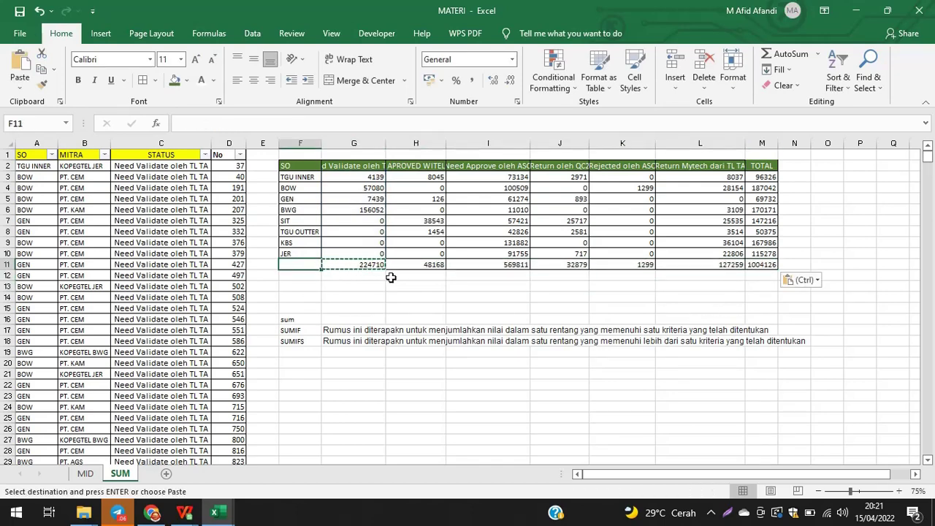
pyautogui.click(408, 287)
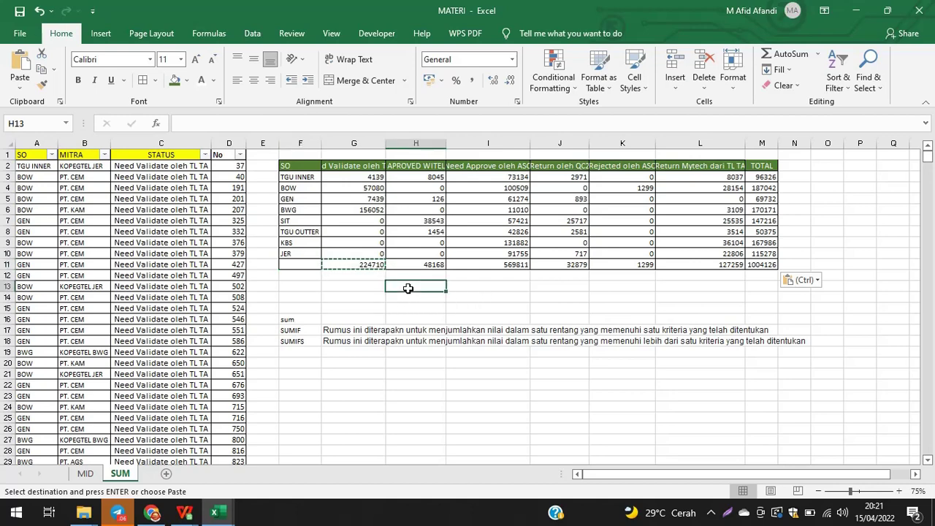
pyautogui.click(289, 332)
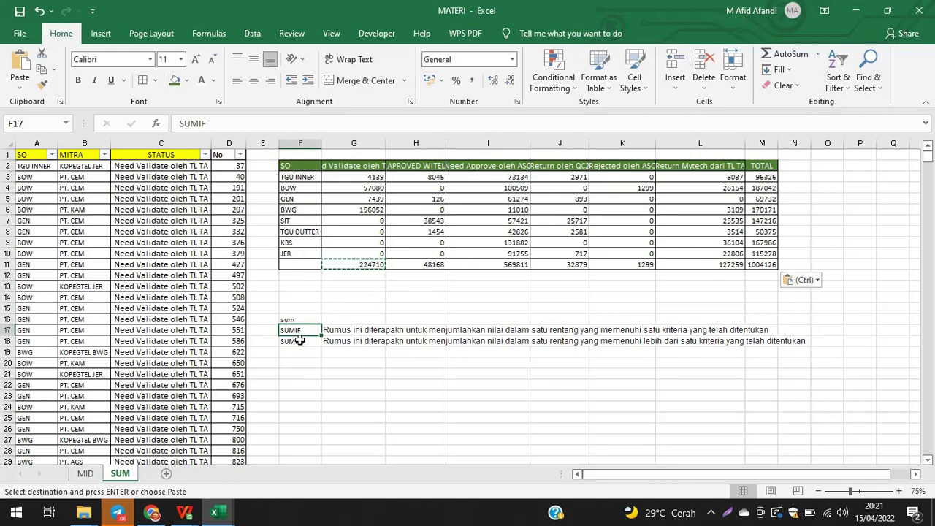
pyautogui.click(306, 343)
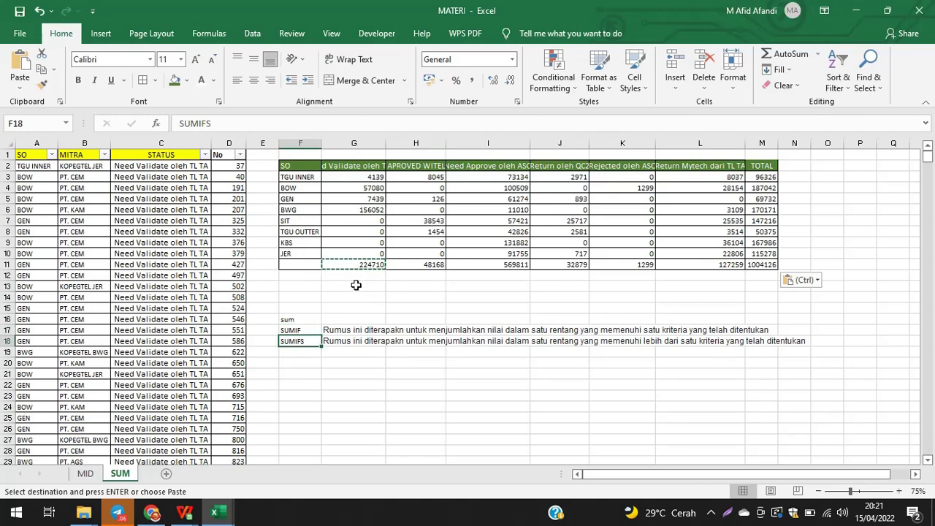
pyautogui.moveTo(361, 181); pyautogui.dragTo(742, 256)
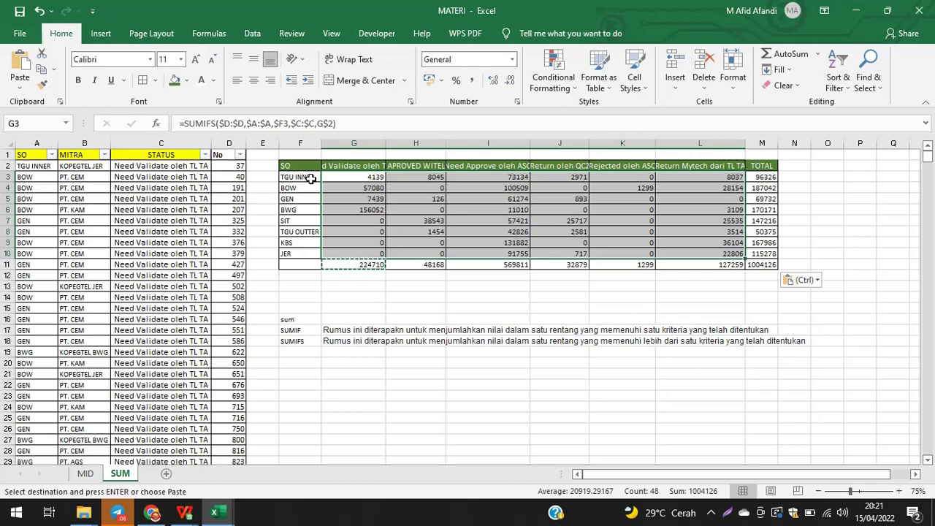
pyautogui.click(353, 166)
pyautogui.click(354, 187)
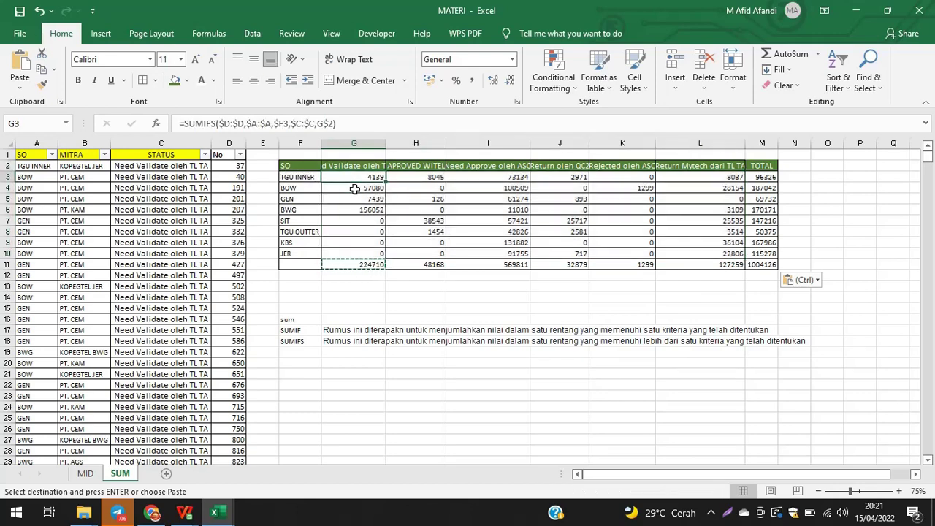
pyautogui.moveTo(769, 169); pyautogui.dragTo(759, 261)
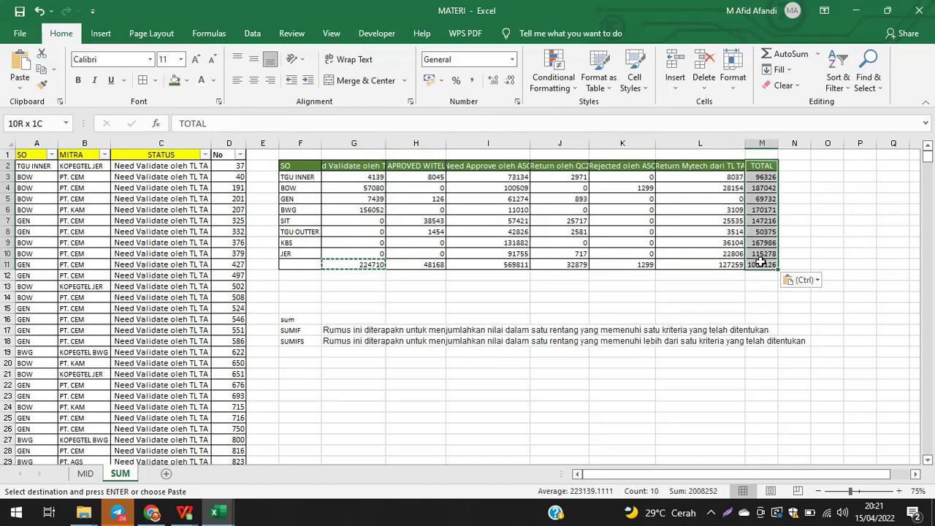
# Examine which ranges and criteria cell the SUMIF formula in M3 of the TOTAL column refers to
pyautogui.click(762, 177)
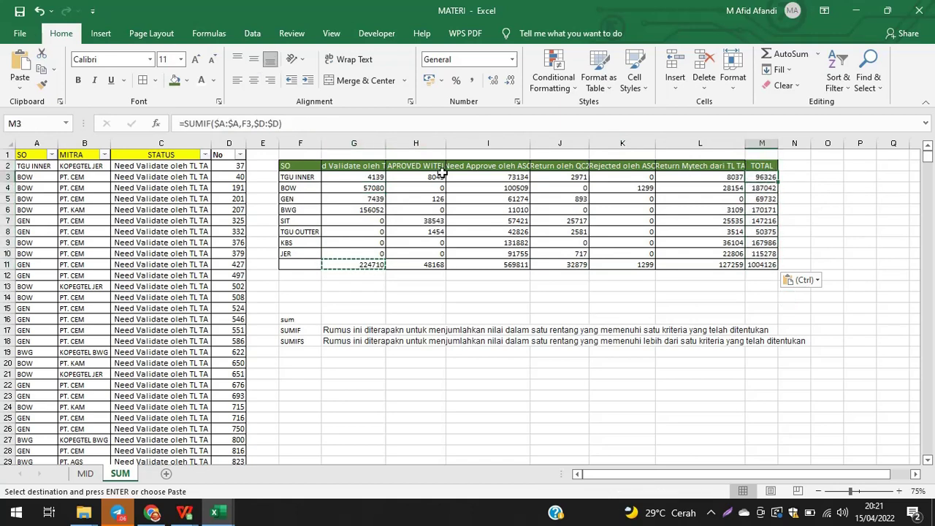
pyautogui.click(353, 126)
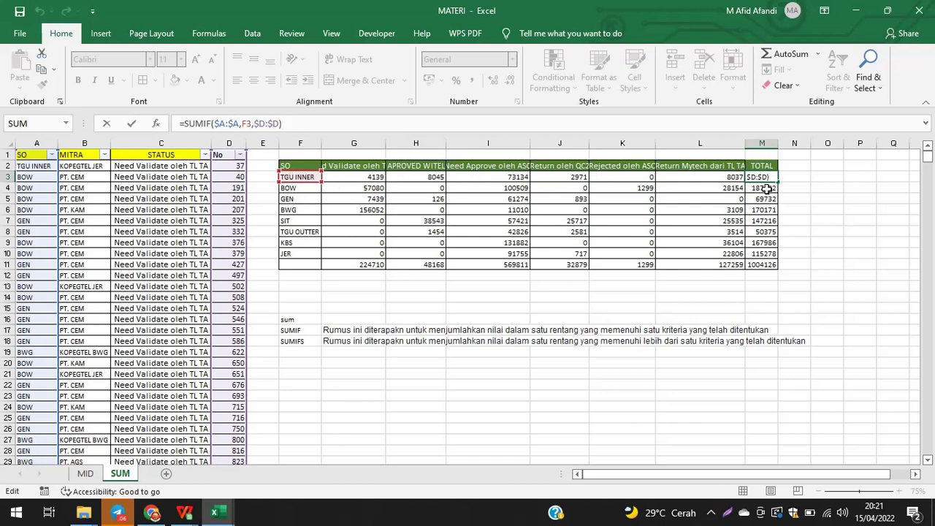
pyautogui.press('Return')
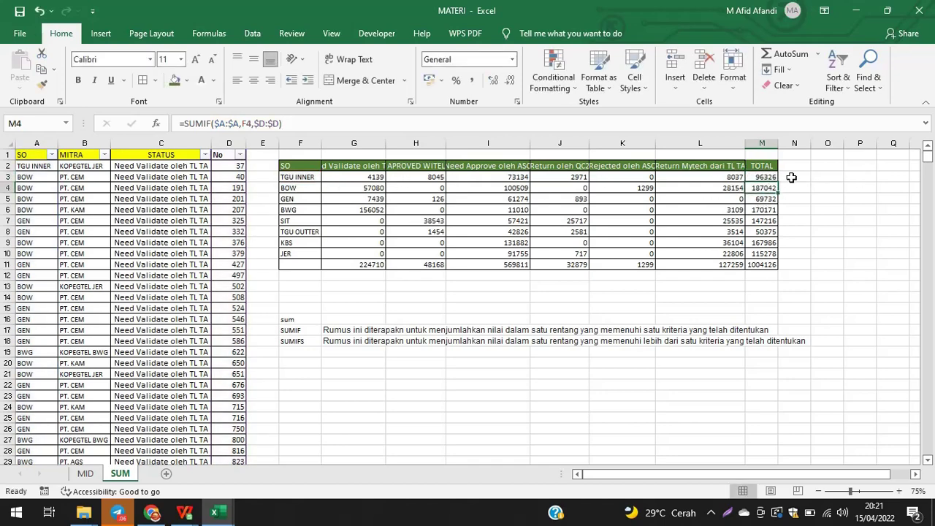
# Add a check total in N3 with the formula =SUM(G3:L3) and fill it down to N11
pyautogui.click(791, 177)
pyautogui.write('=sum')
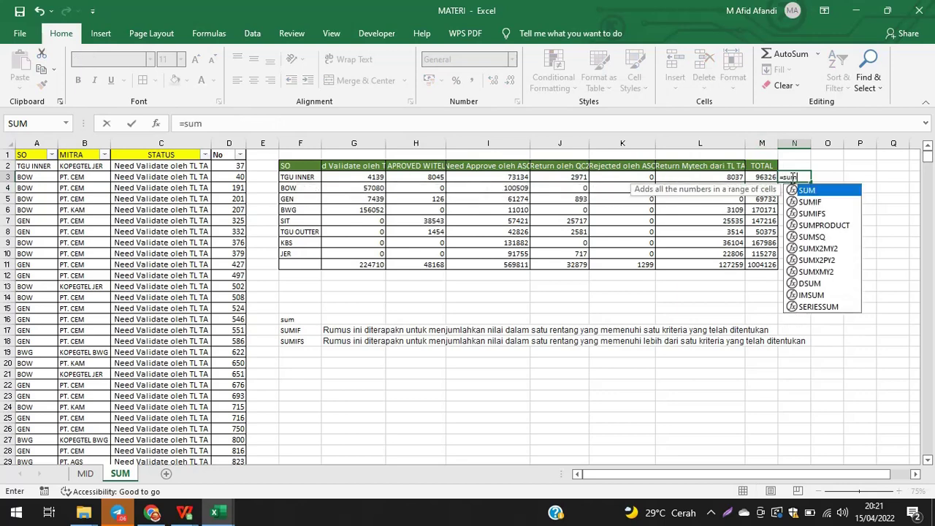
pyautogui.write('(')
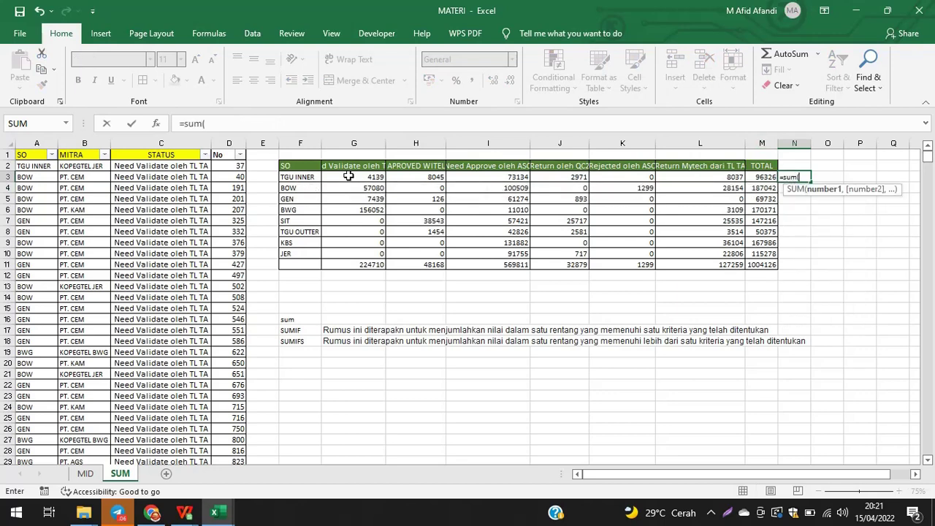
pyautogui.moveTo(348, 177); pyautogui.dragTo(712, 179)
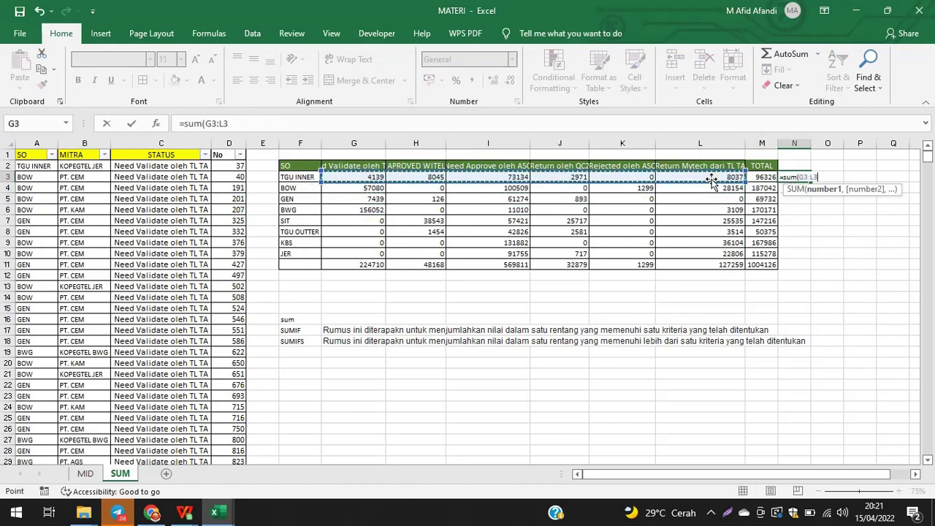
pyautogui.press('Return')
pyautogui.click(804, 180)
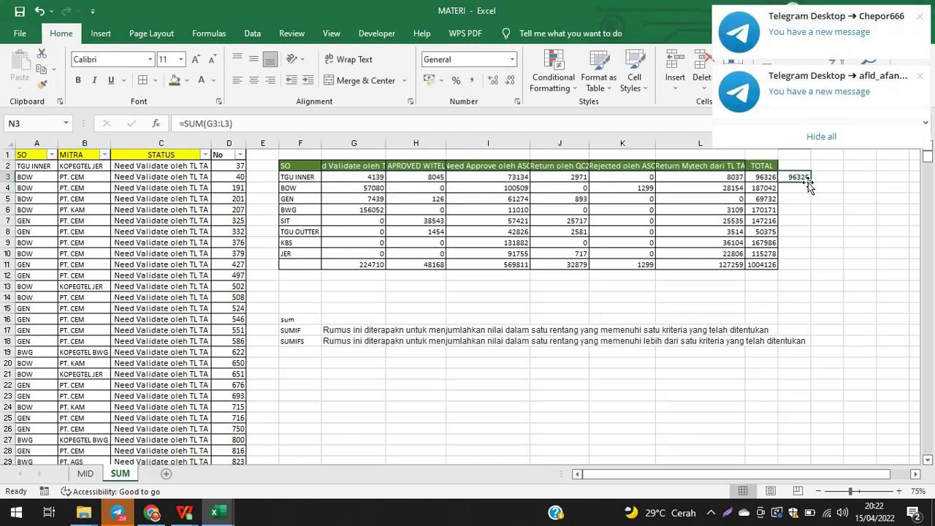
pyautogui.moveTo(809, 184); pyautogui.dragTo(811, 267)
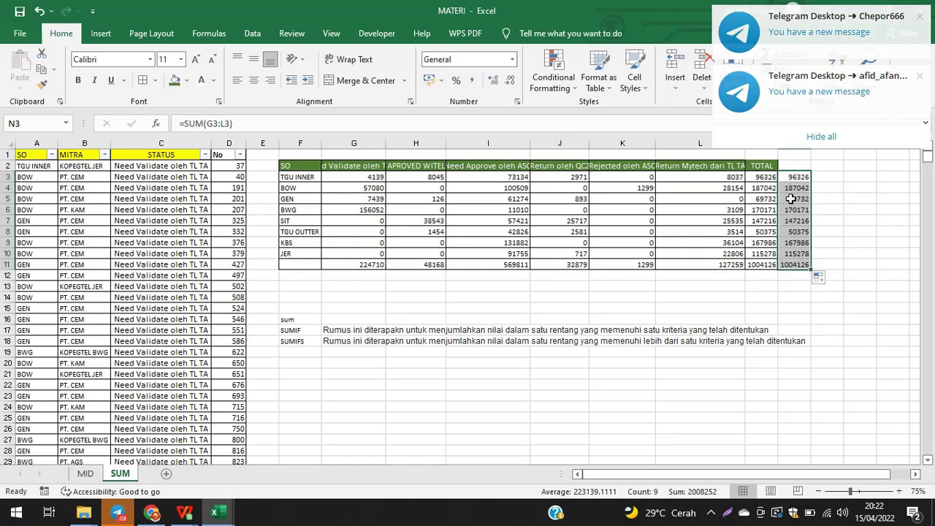
# Compare the SUMIF totals in column M with the row sums in column N, row by row
pyautogui.press('Left')
pyautogui.press('Down')
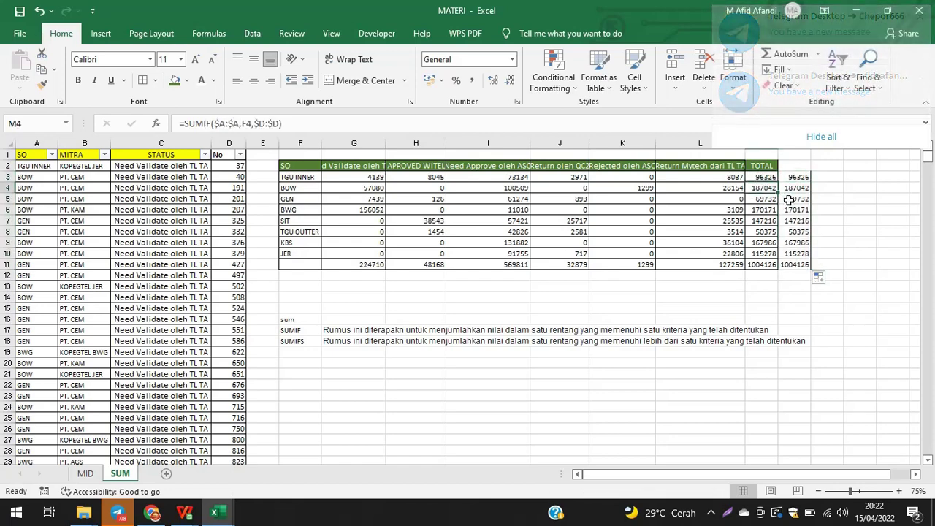
pyautogui.click(789, 199)
pyautogui.click(764, 221)
pyautogui.click(797, 233)
pyautogui.click(772, 251)
pyautogui.click(794, 251)
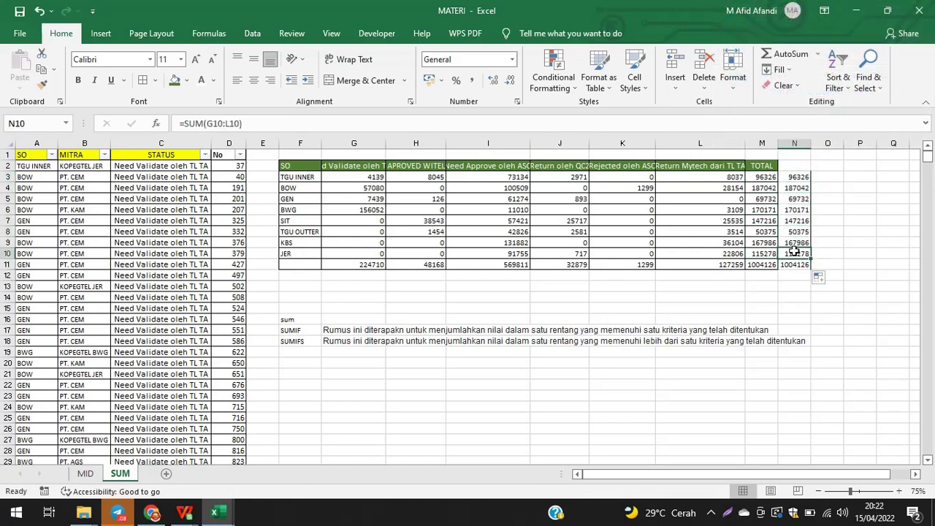
# Clear the check sums from column N beside the summary table, covering N3:N12
pyautogui.moveTo(807, 179); pyautogui.dragTo(803, 276)
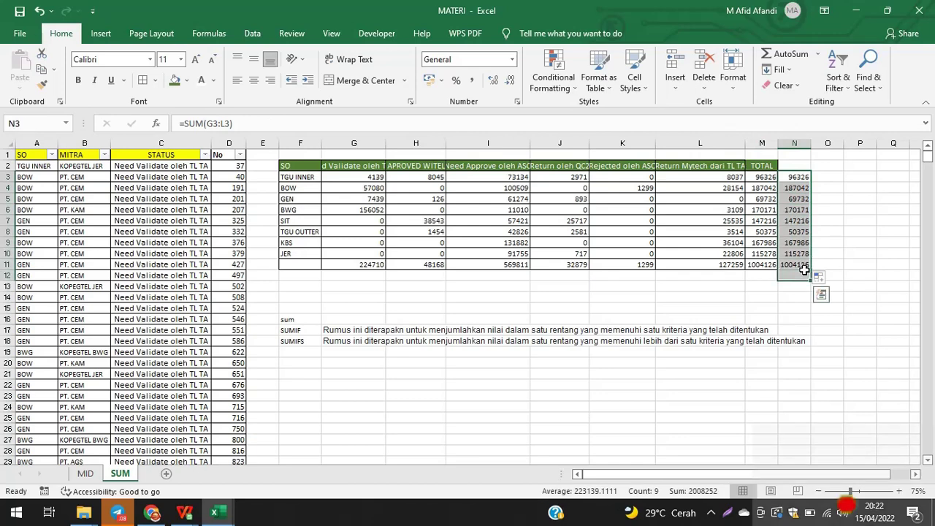
pyautogui.press('Delete')
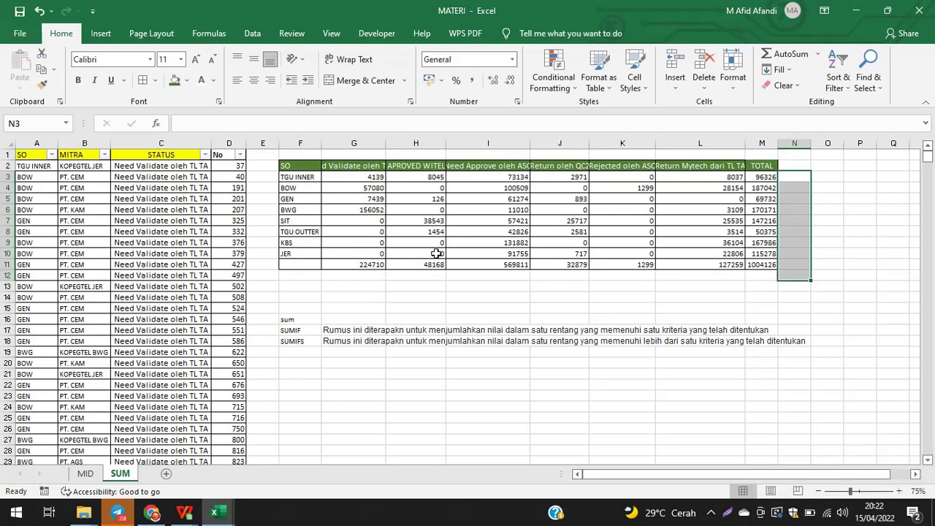
pyautogui.click(836, 186)
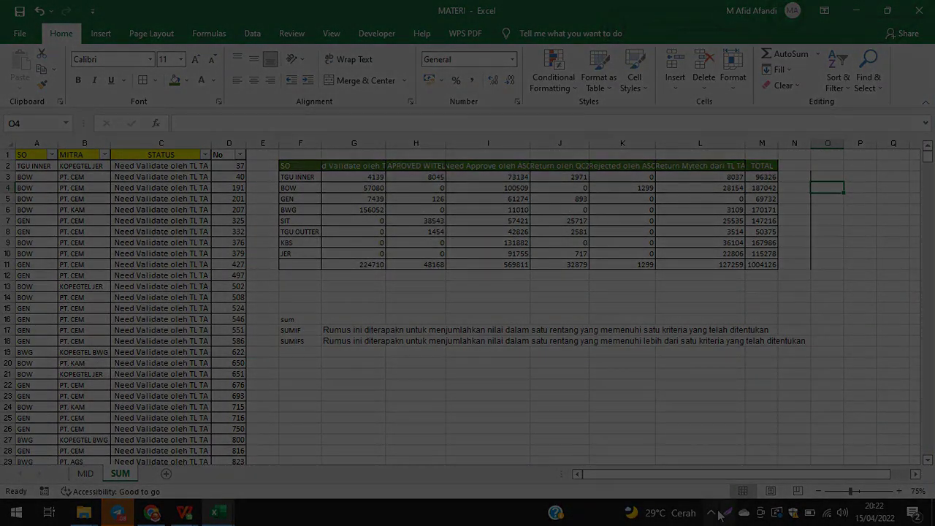
pyautogui.click(713, 513)
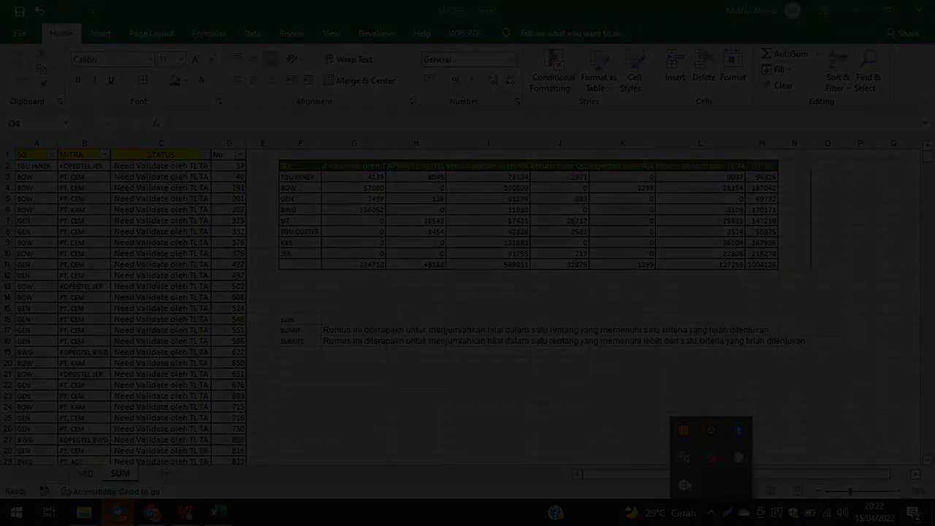